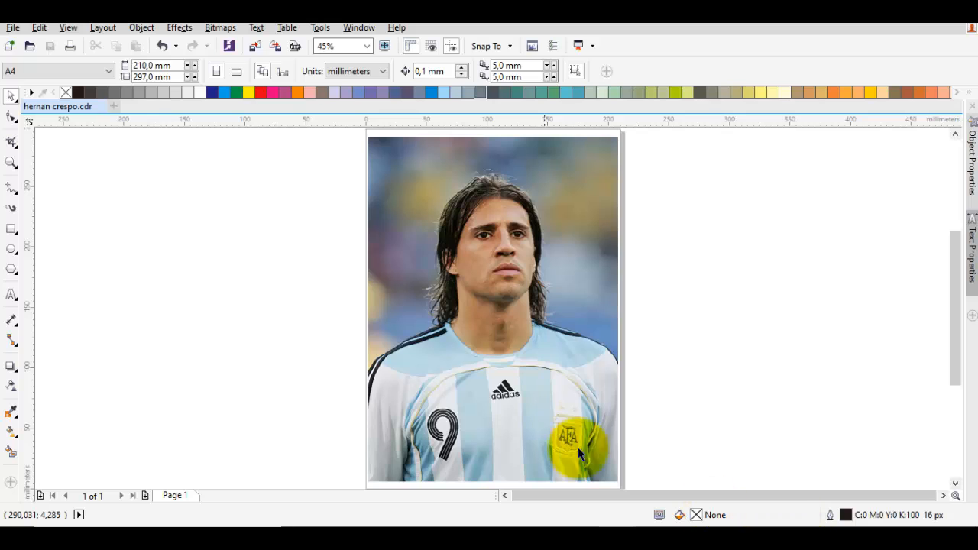
Step: Trace both eyebrows of the portrait photo as curved lines with a 16 px outline
scroll(471, 267, "up", 5)
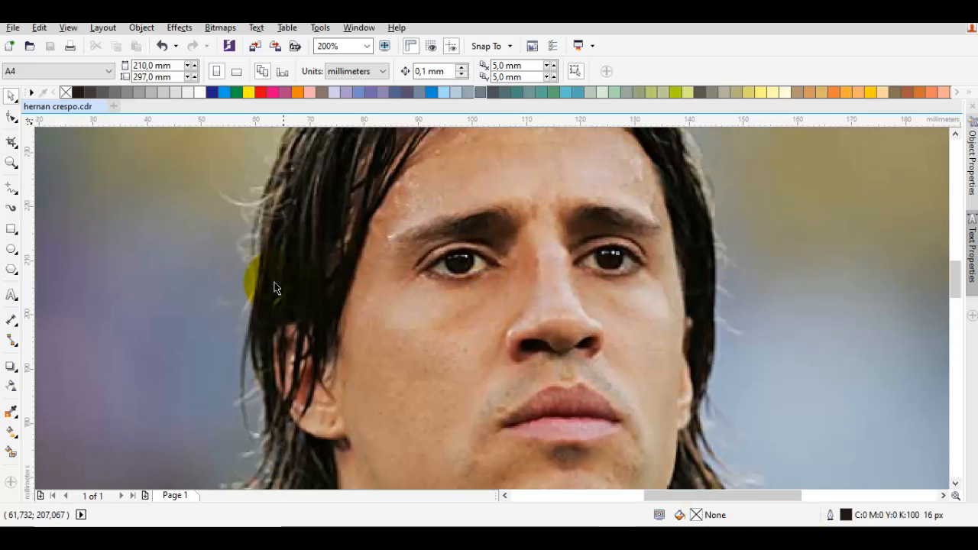
key("F5")
scroll(442, 208, "up", 2)
left_click_drag(367, 268, 541, 181)
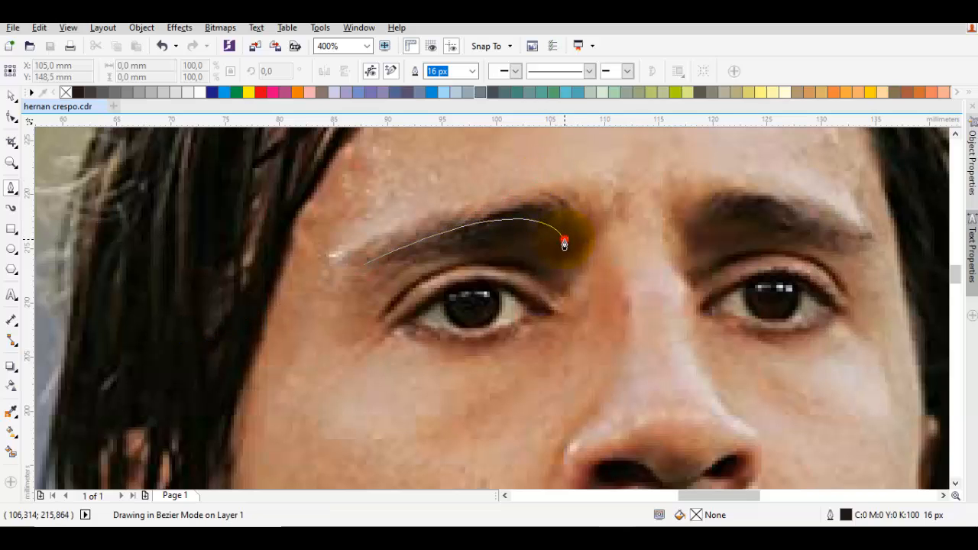
double_click(565, 240)
mouse_move(705, 246)
left_mouse_down()
mouse_move(531, 253)
mouse_move(556, 176)
left_mouse_up()
double_click(690, 257)
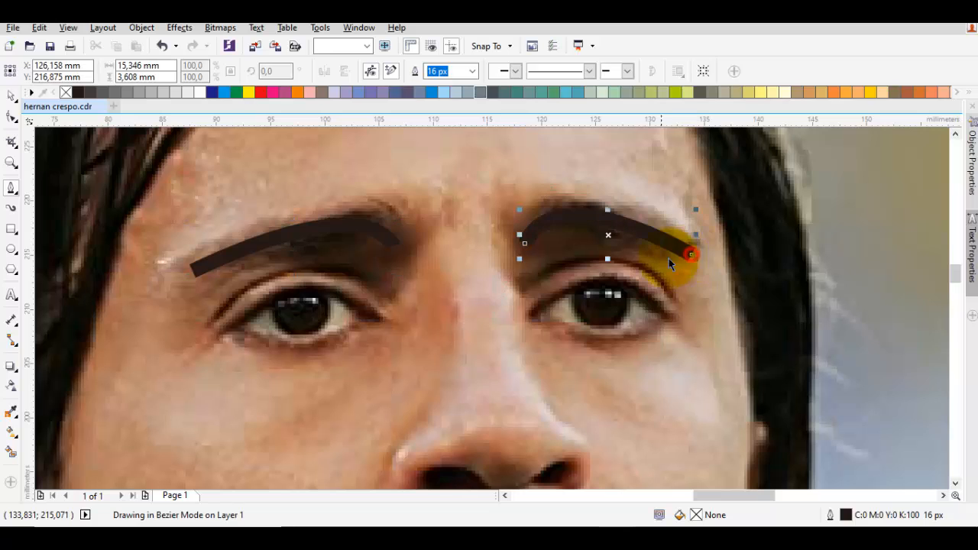
Step: Trace the upper lid of the photo's left eye with a curve about 14 mm wide and adjust its curvature to follow the lid
left_click_drag(428, 299, 599, 271)
left_click_drag(389, 312, 492, 229)
double_click(540, 292)
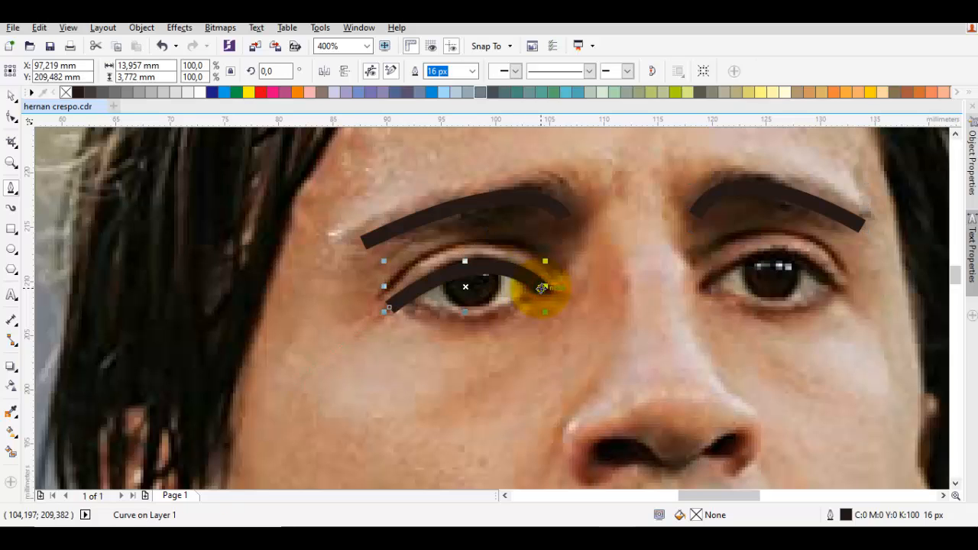
key("F10")
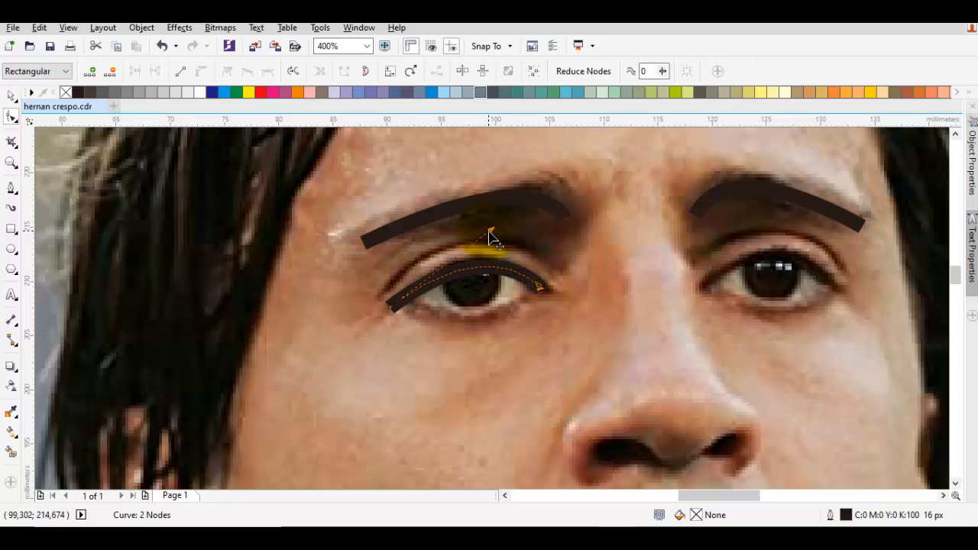
left_click_drag(490, 231, 487, 225)
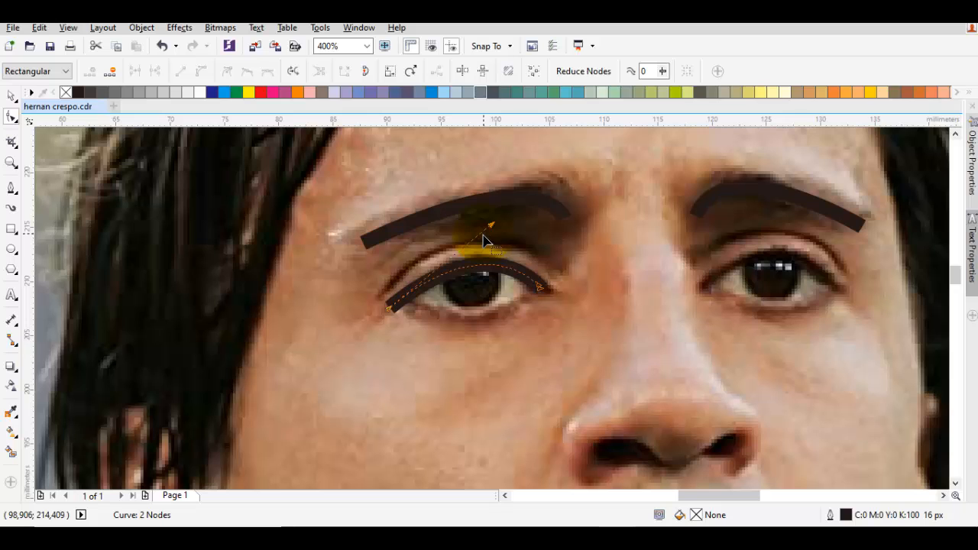
scroll(450, 305, "right", 1)
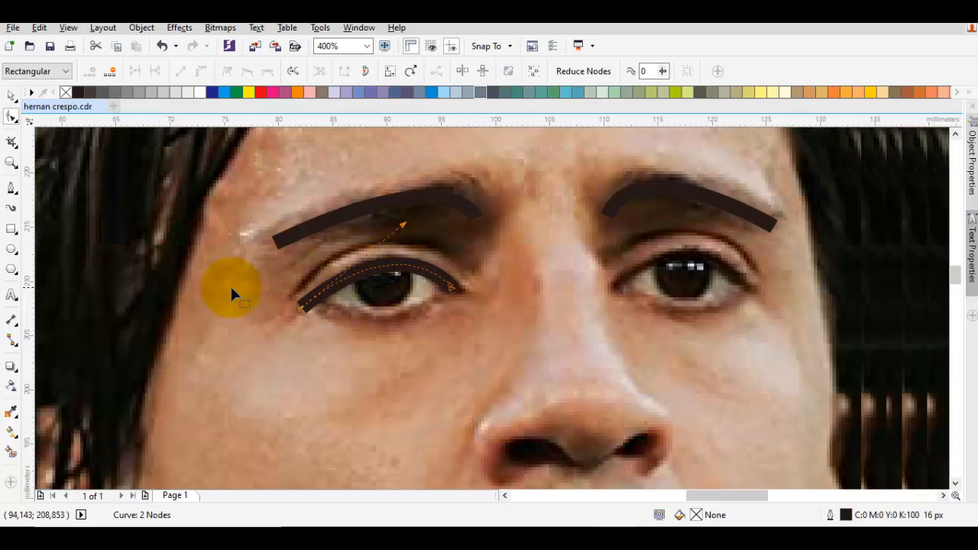
key("space")
key("Escape")
Step: Draw a circle about 4.63 mm across over the left eye's iris, fill it with black and remove its outline
left_click(13, 248)
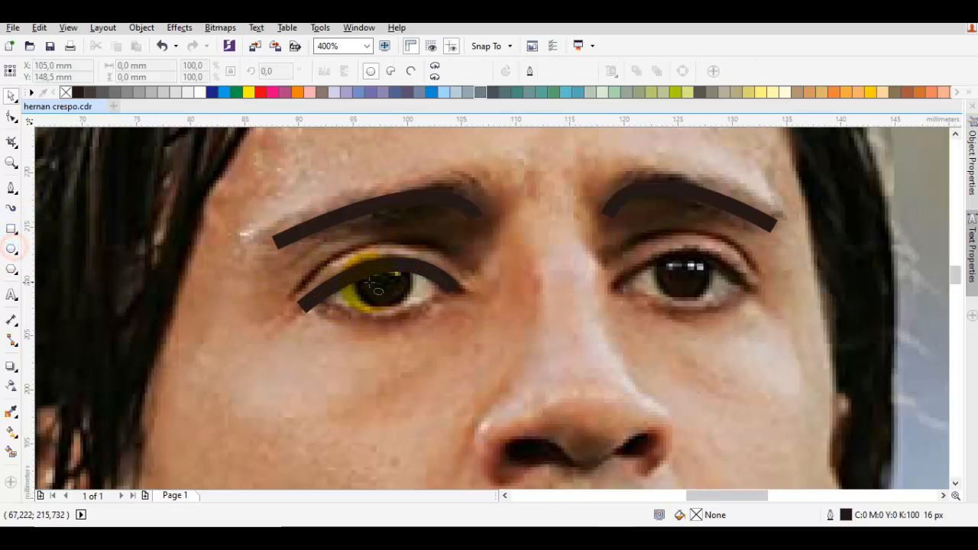
scroll(382, 285, "up", 1)
left_click_drag(413, 291, 477, 353)
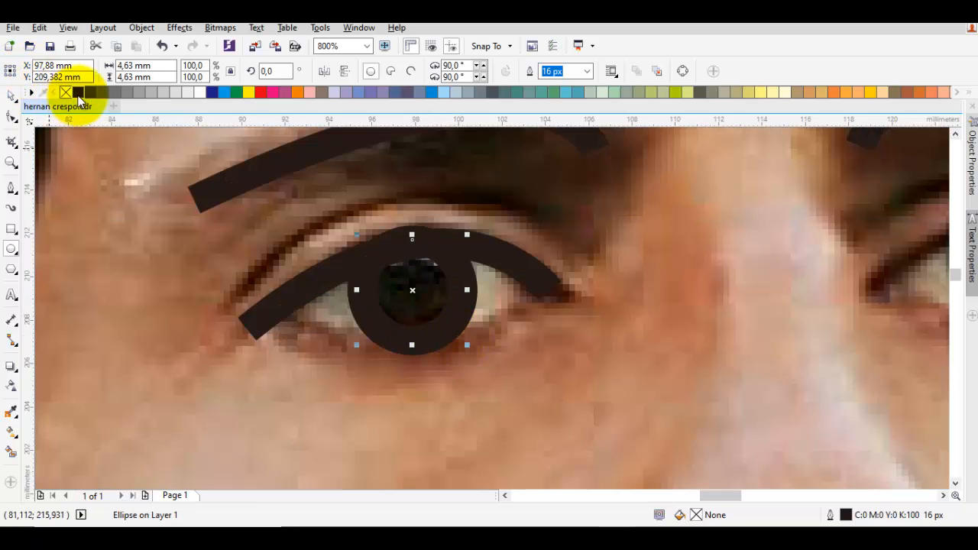
left_click(78, 92)
right_click(65, 92)
key("space")
Step: Shift the black iris circle slightly upward and enlarge it to about 4.85 mm to cover the iris
scroll(425, 267, "up", 1)
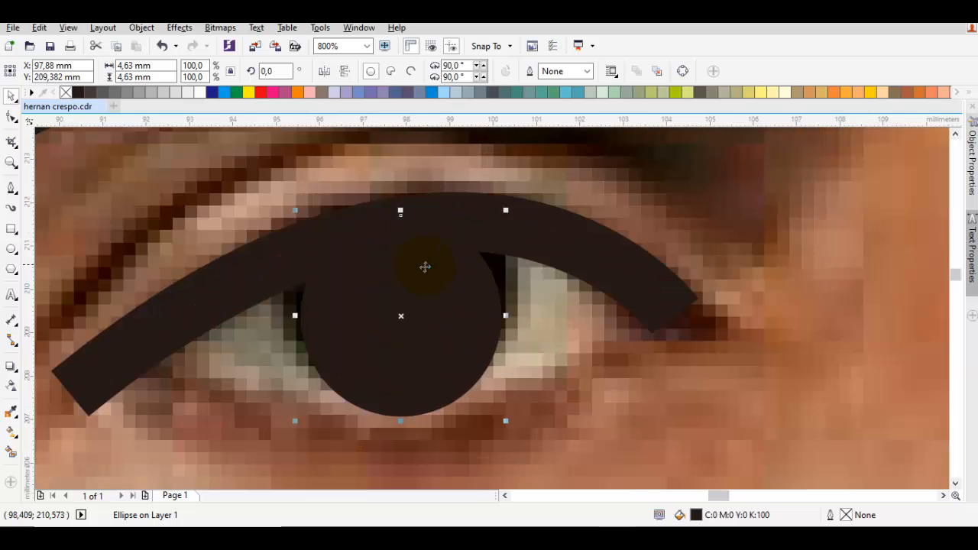
left_click_drag(425, 267, 423, 253)
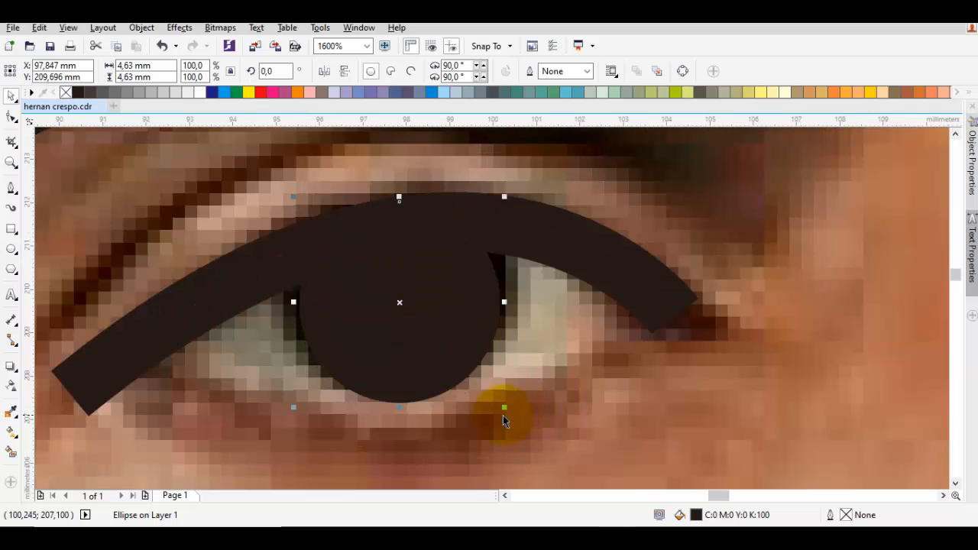
left_click_drag(505, 409, 509, 411)
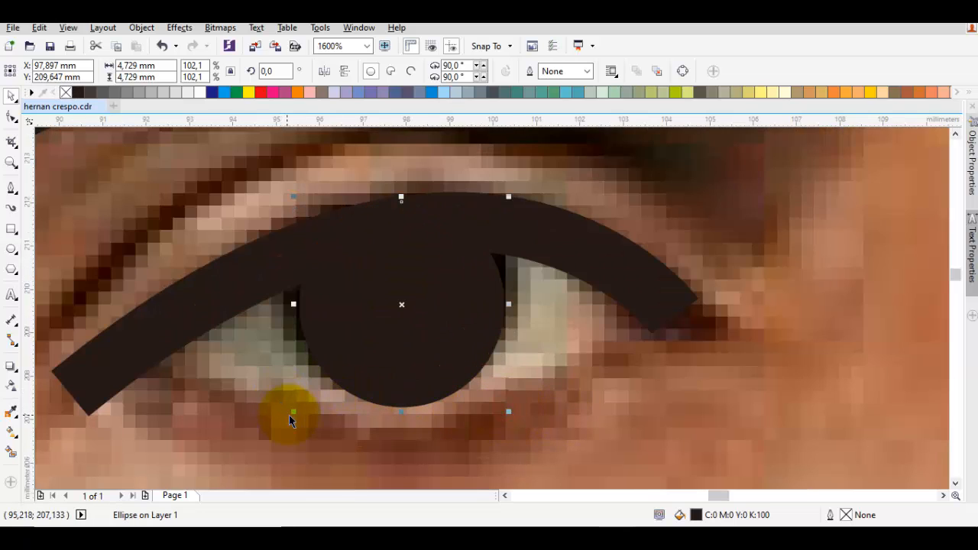
left_click_drag(291, 414, 287, 419)
Step: Copy the black circle onto the other eye's iris and trace that eye's upper lid with a 16 px curve
scroll(529, 368, "down", 1)
left_click_drag(530, 367, 695, 325)
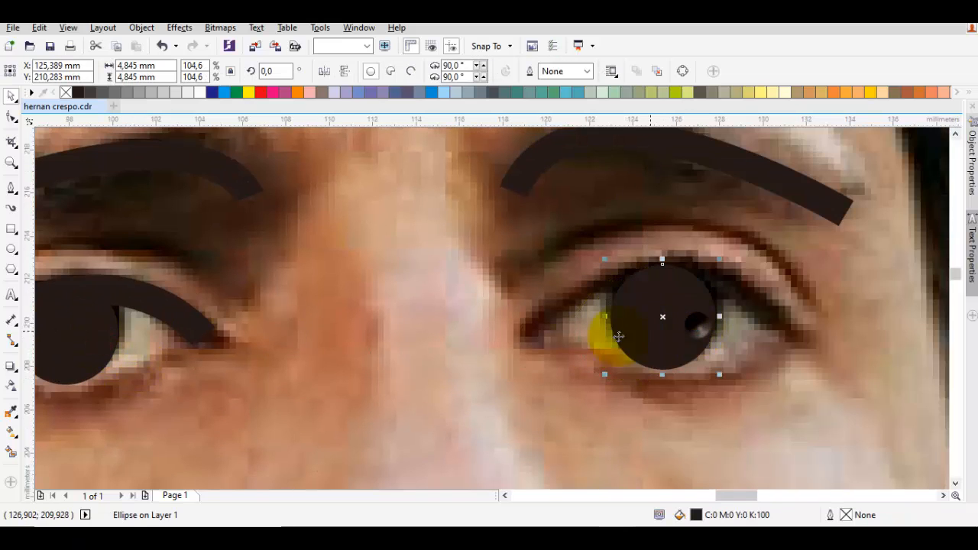
key("F5")
left_click(525, 333)
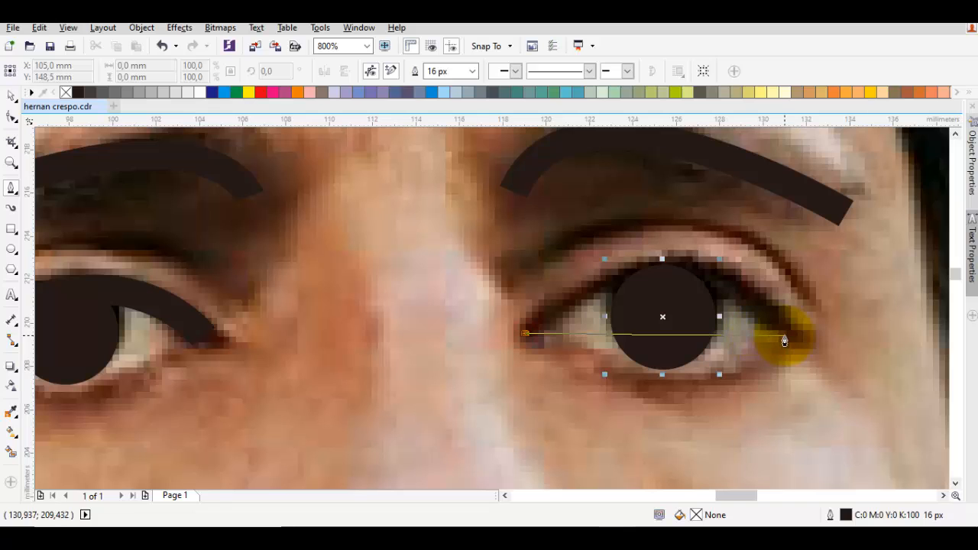
mouse_move(784, 335)
left_mouse_down()
mouse_move(912, 437)
mouse_move(925, 474)
mouse_move(919, 462)
left_mouse_up()
key("space")
scroll(738, 332, "down", 2)
Step: Trace the nose with one 16 px curve running from between the eyebrows down the bridge and under the tip
mouse_move(660, 404)
left_mouse_down()
mouse_move(664, 367)
mouse_move(623, 310)
left_mouse_up()
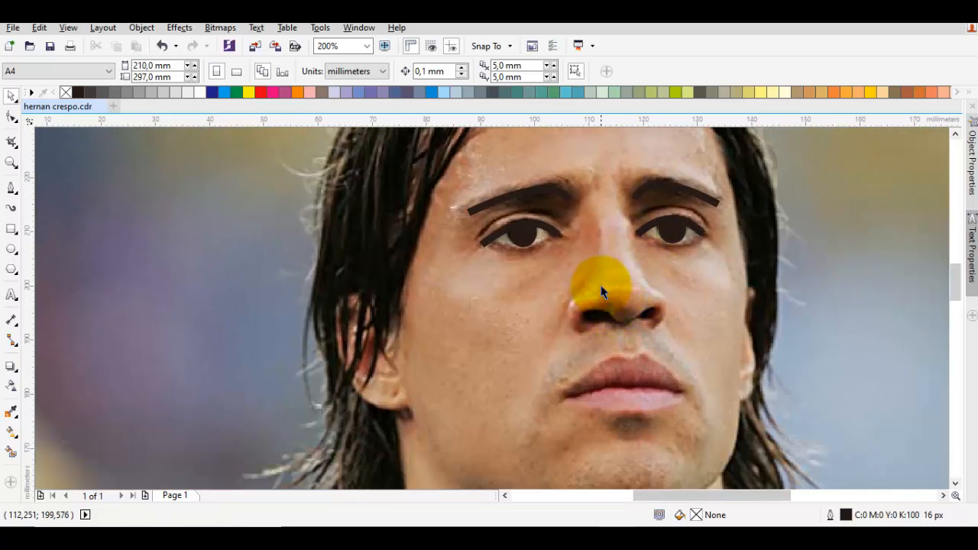
key("space")
left_click_drag(622, 221, 611, 243)
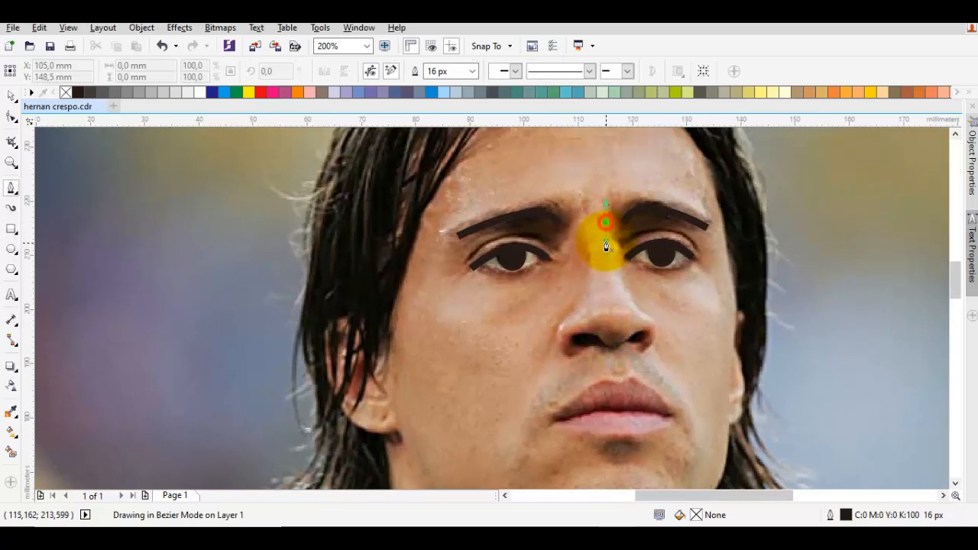
left_click_drag(585, 337, 491, 312)
key("space")
Step: Trace the line between the lips with a 16 px curve about 20.5 mm wide, from one mouth corner to the other
left_click_drag(633, 355, 604, 331)
key("space")
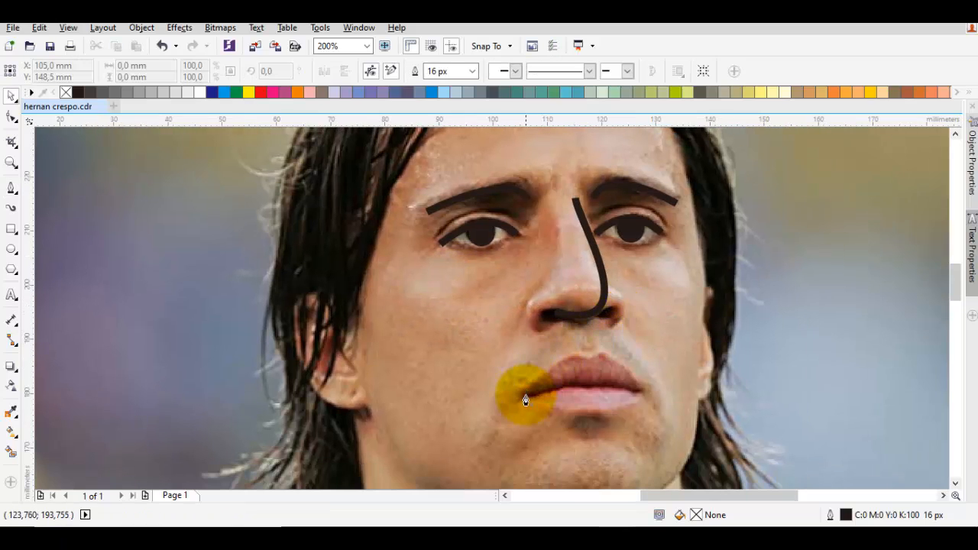
left_click_drag(528, 396, 578, 379)
left_click(637, 394)
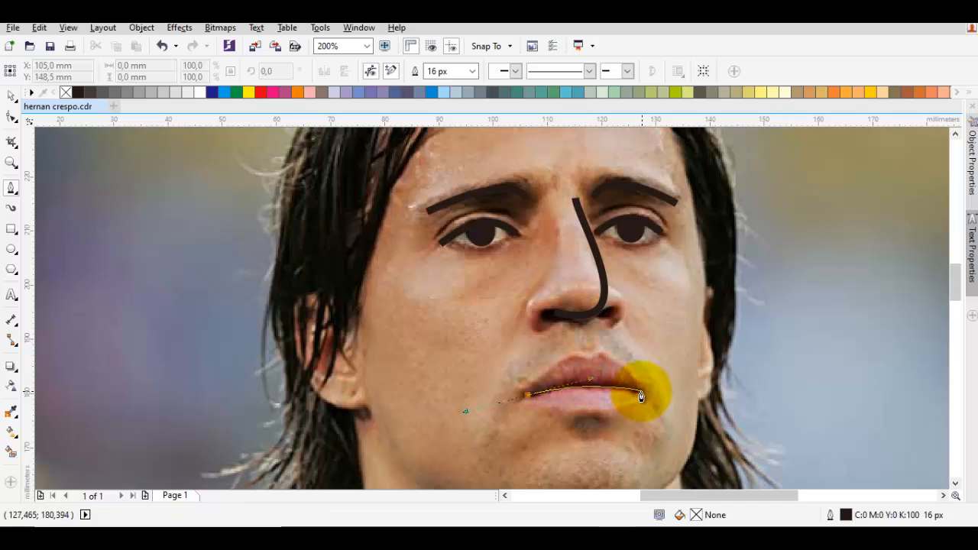
double_click(639, 393)
Step: Draw a short arched 16 px curve on the chin below the lower lip
left_click_drag(598, 413, 543, 319)
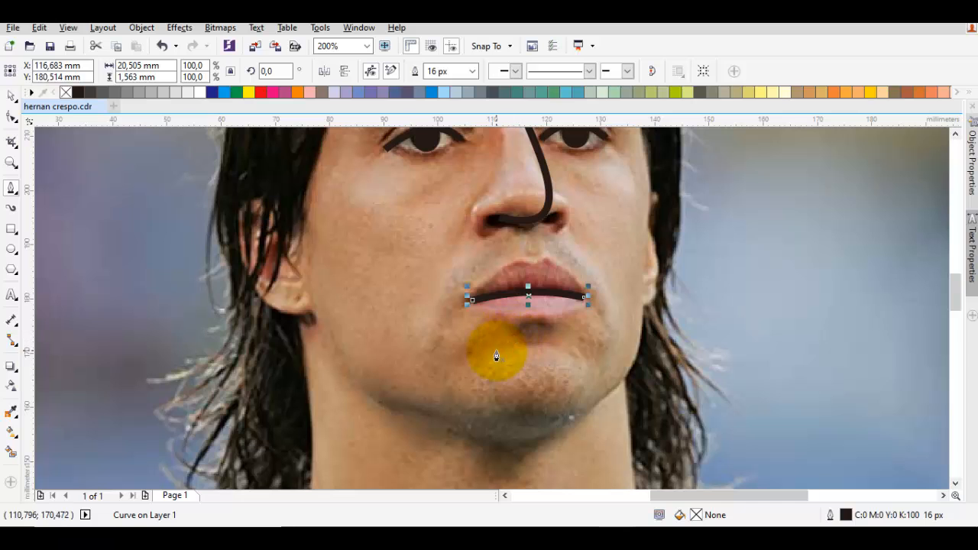
left_click_drag(488, 352, 542, 334)
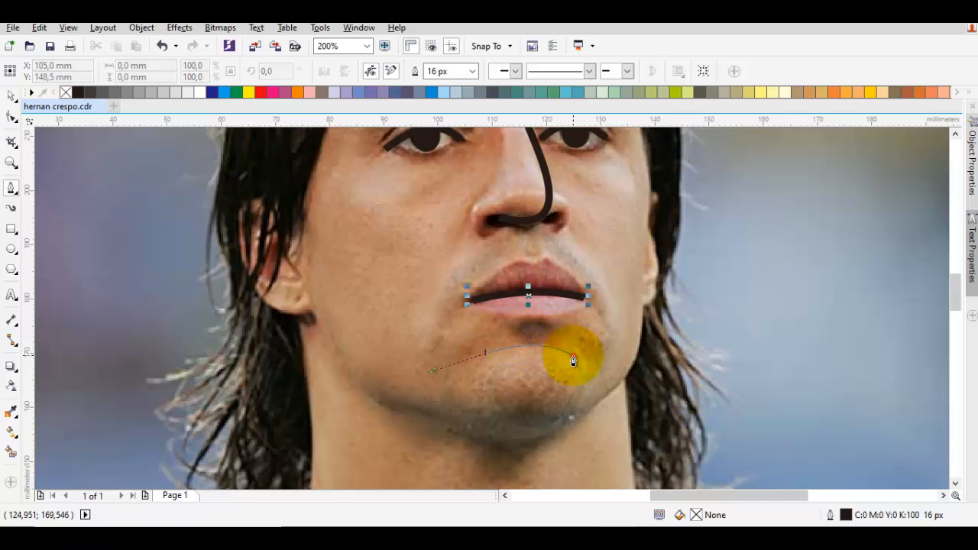
double_click(573, 356)
key("space")
key("Escape")
Step: Move the photo sideways away from the traced lines and undo the move
scroll(576, 352, "down", 1)
left_click_drag(681, 334, 263, 313)
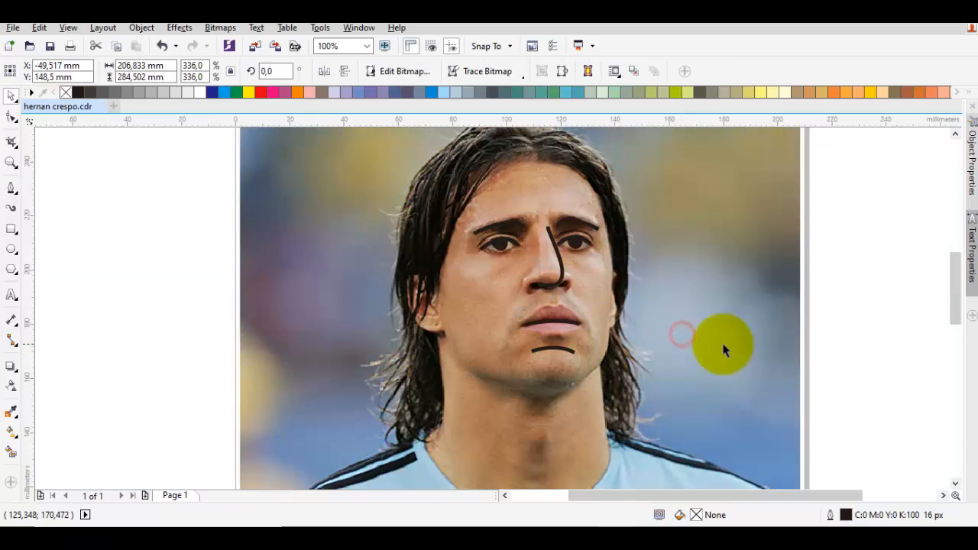
left_click(754, 341)
key("ctrl+z")
Step: Reshape the mouth curve by adjusting its handles so it arches more strongly along the line between the lips
scroll(578, 324, "up", 1)
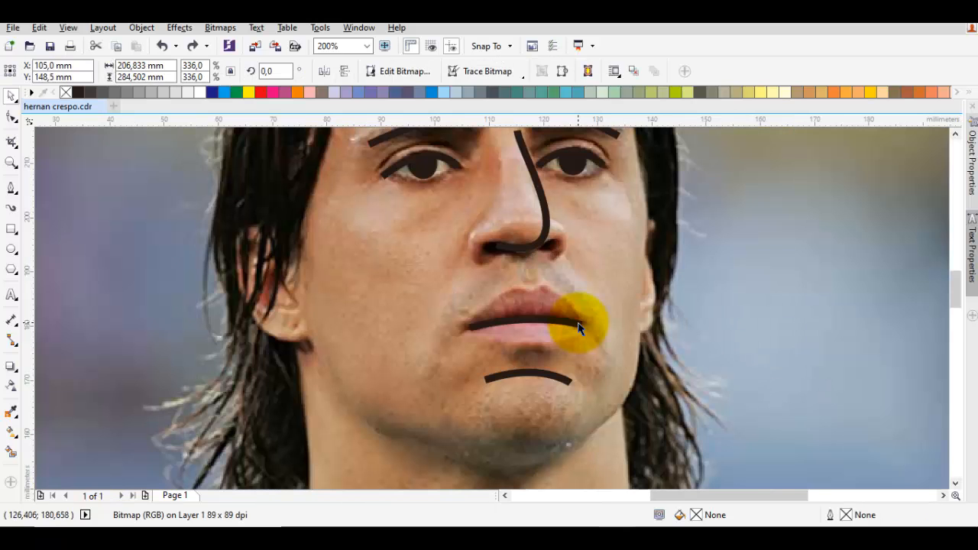
left_click(578, 327)
key("F10")
scroll(579, 327, "up", 1)
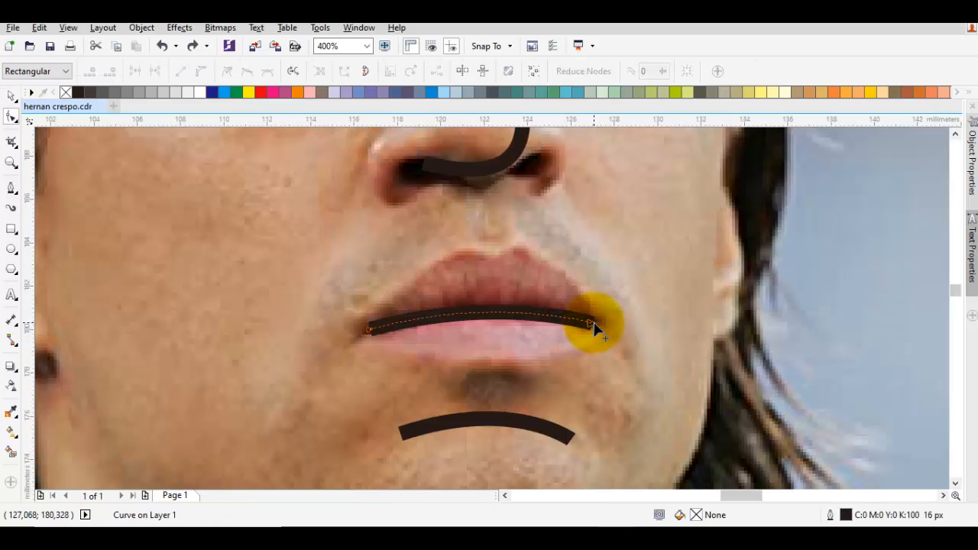
scroll(595, 327, "up", 1)
left_click(595, 327)
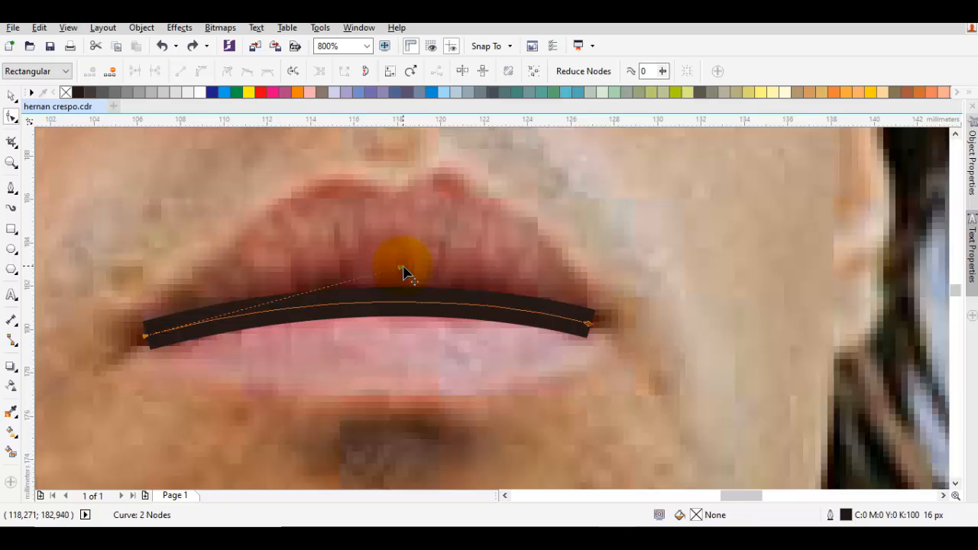
left_click_drag(405, 273, 381, 277)
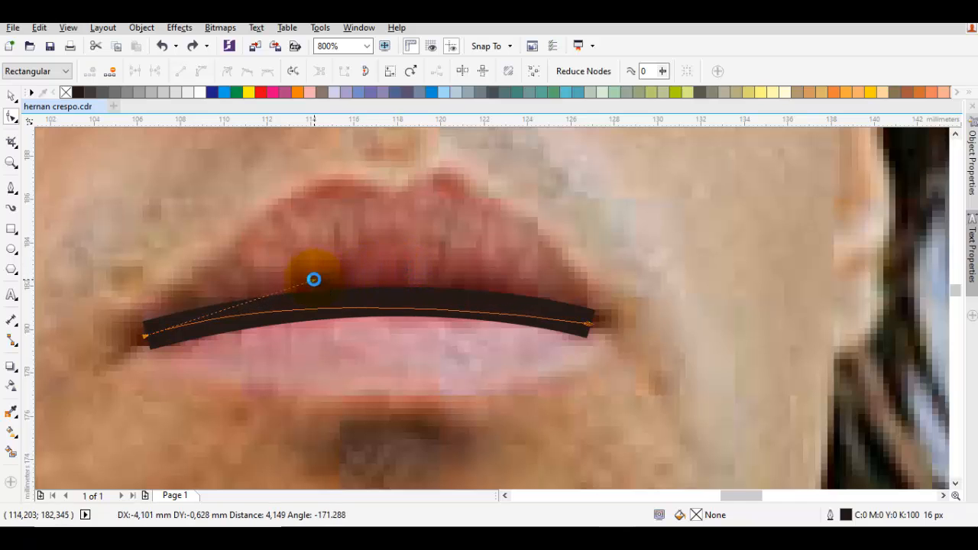
left_click_drag(313, 280, 312, 282)
left_click(536, 318)
left_click_drag(581, 323, 548, 311)
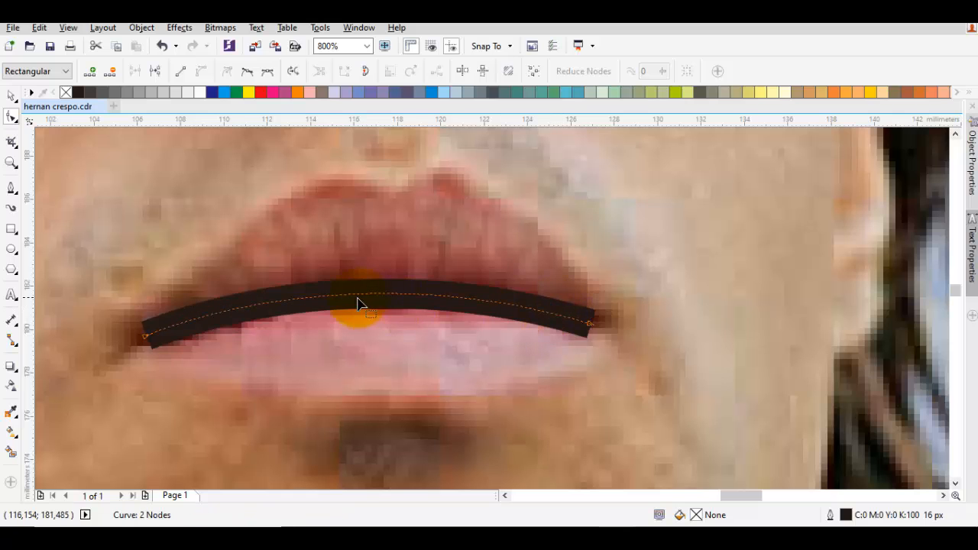
key("space")
Step: Delete the photo to check the traced features on their own and undo the deletion
scroll(461, 302, "down", 2)
left_click(569, 302)
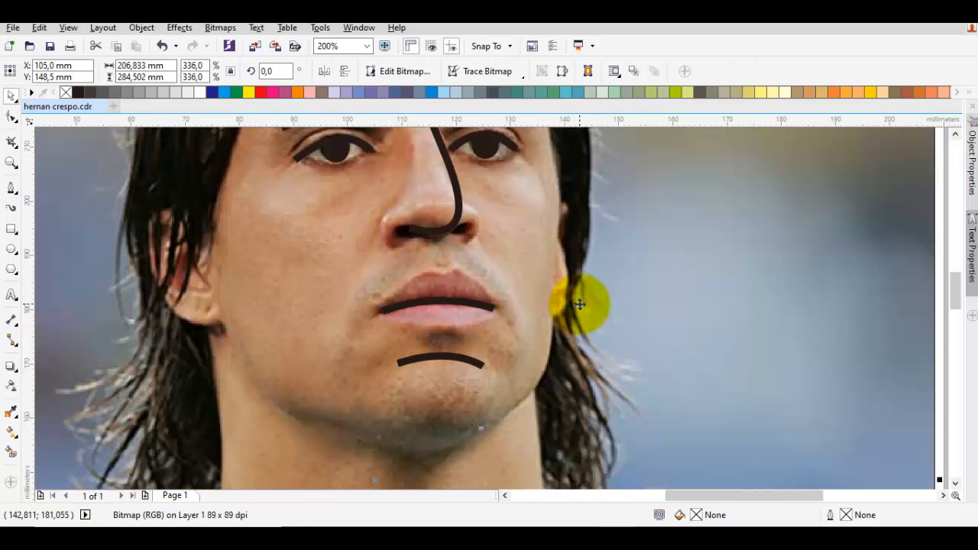
key("Delete")
scroll(588, 304, "down", 2)
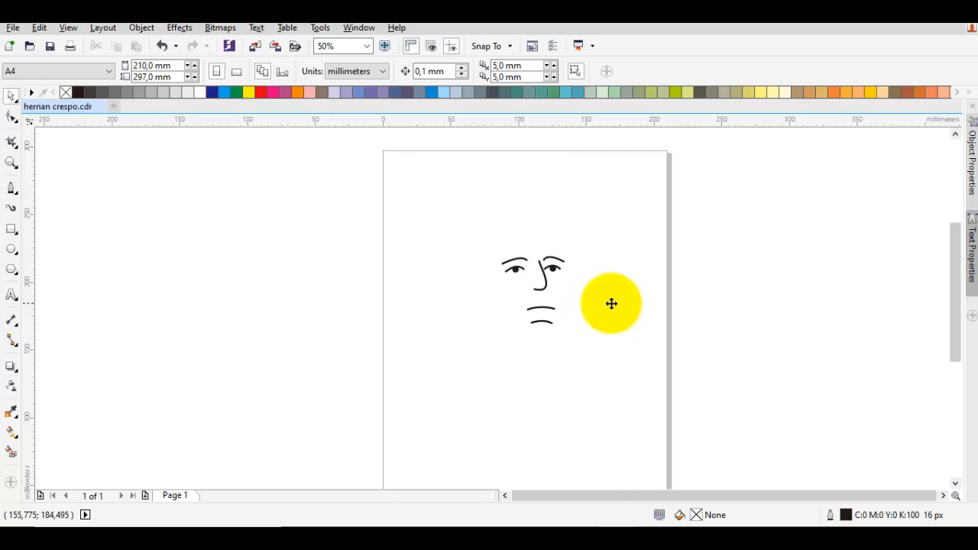
key("ctrl+z")
left_click(796, 325)
Step: Start the face outline with a 16 px curve from the middle of the hairline down the left hair edge to the ear
key("space")
scroll(545, 316, "up", 1)
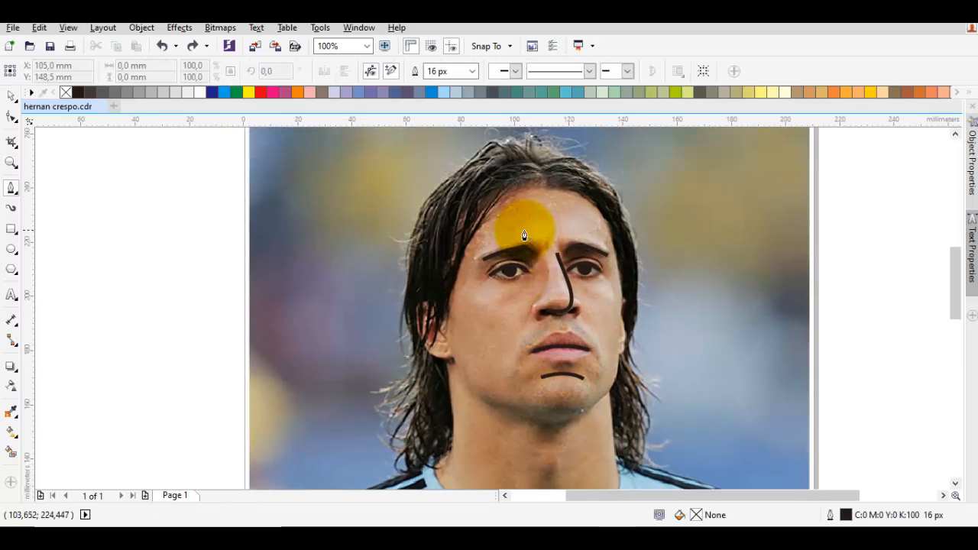
scroll(529, 201, "up", 1)
left_click_drag(560, 229, 546, 227)
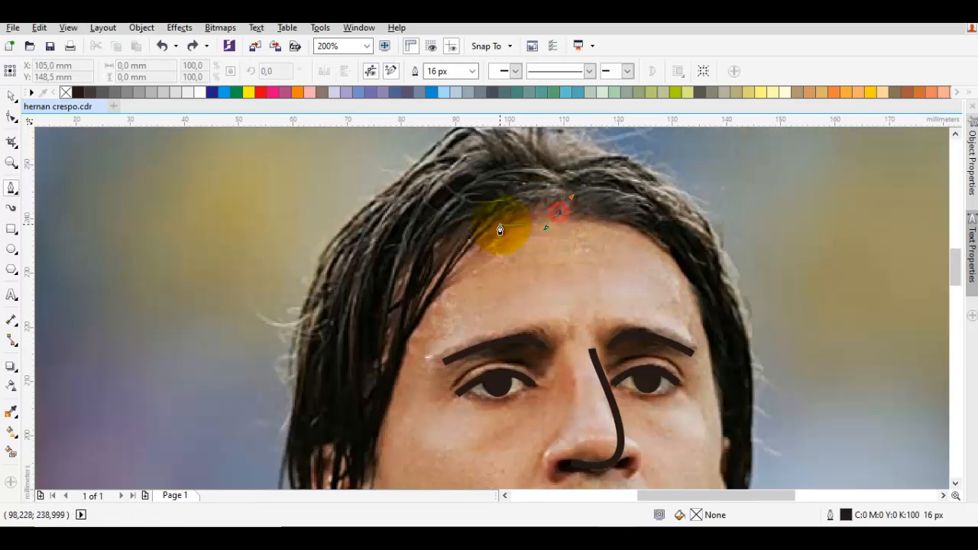
left_click(489, 224)
scroll(451, 275, "down", 1)
left_click_drag(445, 313, 468, 321)
scroll(526, 167, "up", 1)
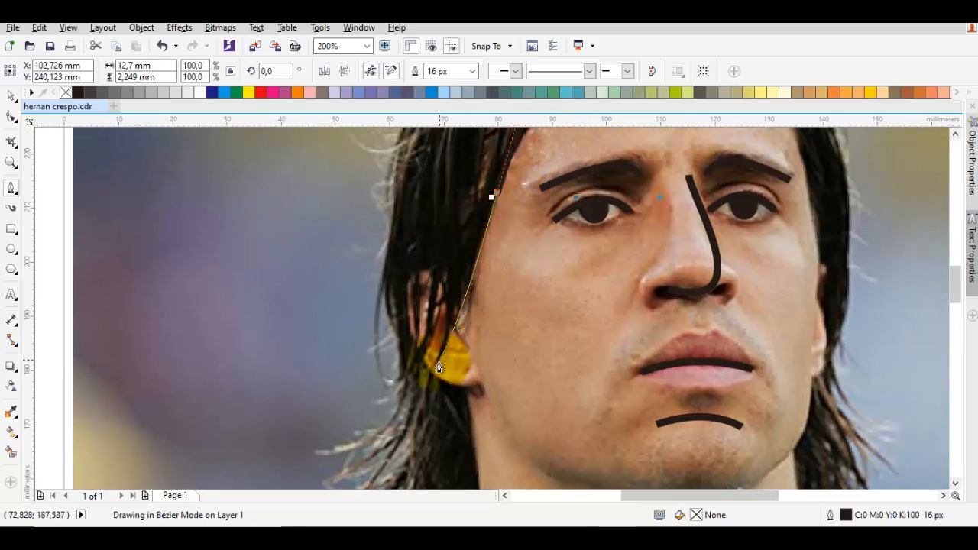
left_click(435, 375)
Step: Continue the 16 px curve along the underside of the left earlobe to the point where it meets the neck
scroll(441, 383, "up", 1)
left_click_drag(446, 376, 433, 330)
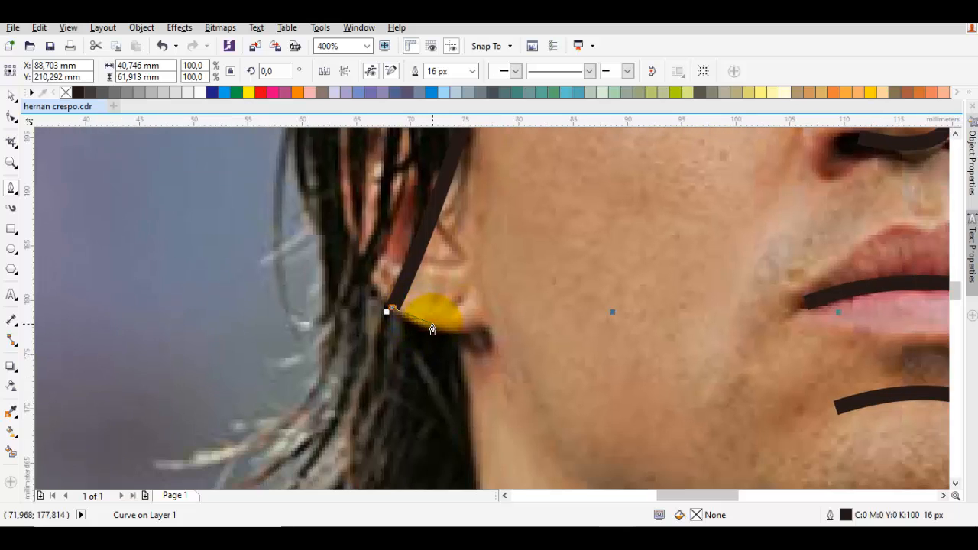
scroll(451, 337, "down", 2)
scroll(451, 340, "up", 2)
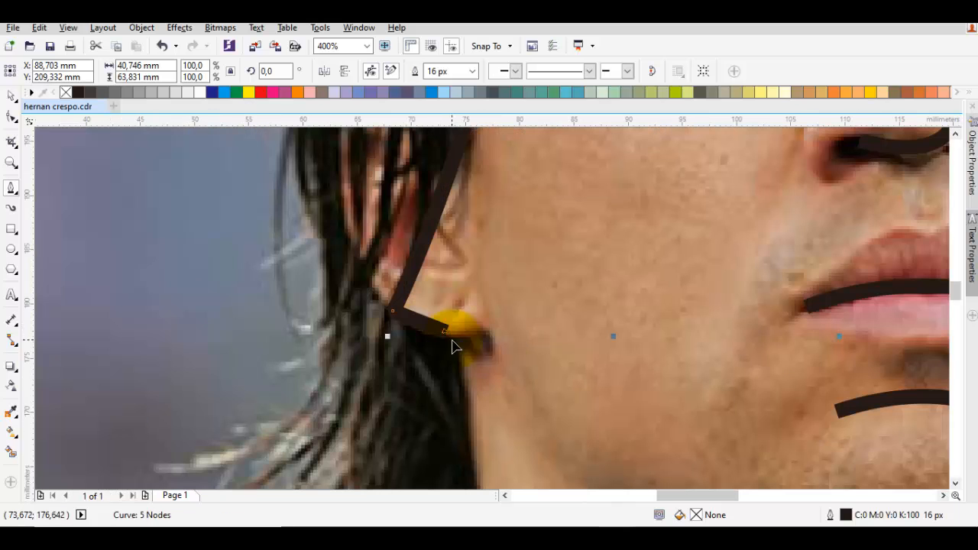
scroll(430, 333, "up", 1)
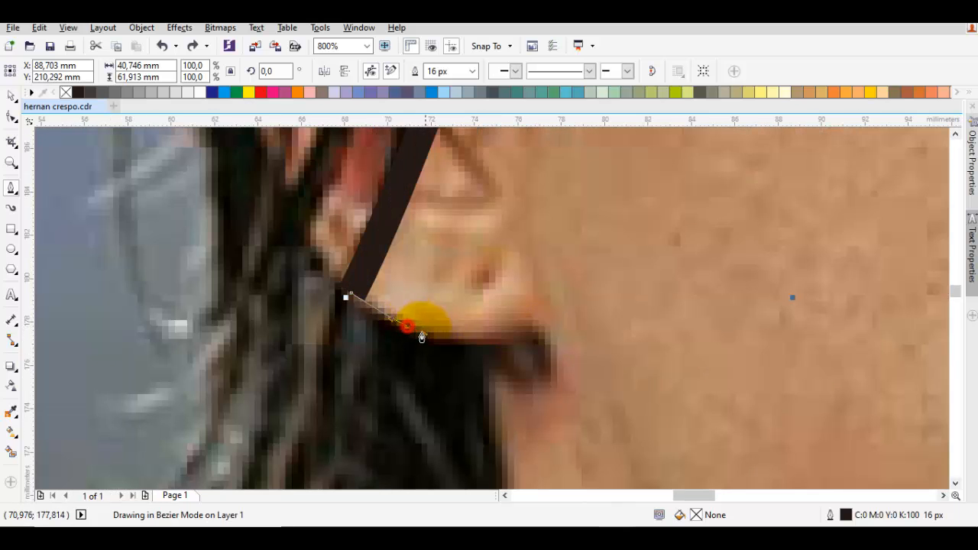
left_click_drag(443, 346, 468, 191)
left_click(483, 337)
scroll(487, 332, "down", 2)
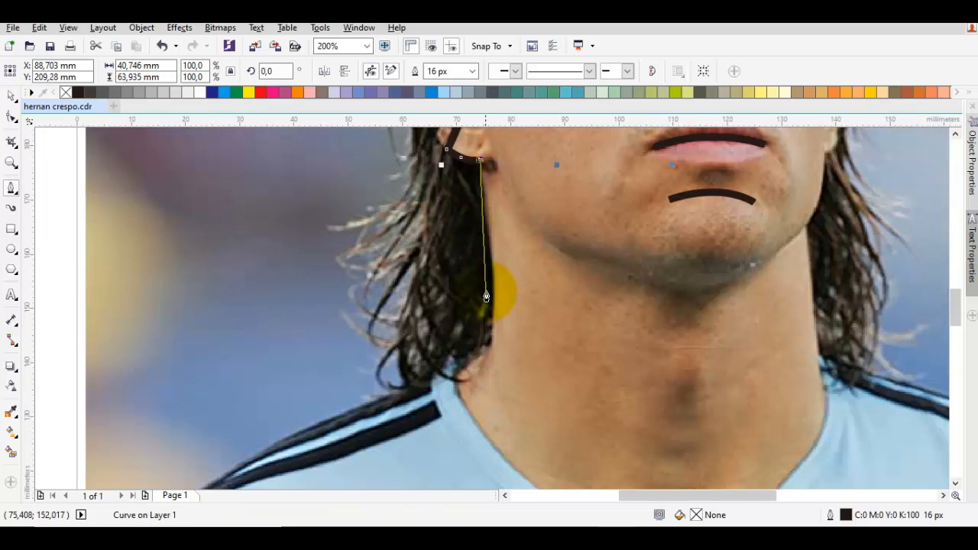
Step: Continue the curve down the left side of the neck and out along the shoulder to the hair's outer tip
left_click(494, 285)
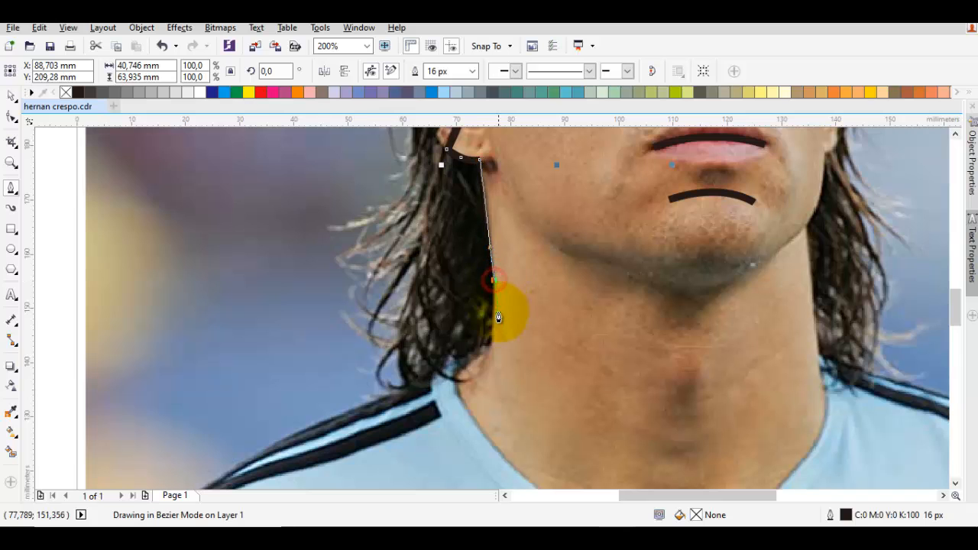
left_click_drag(498, 330, 490, 355)
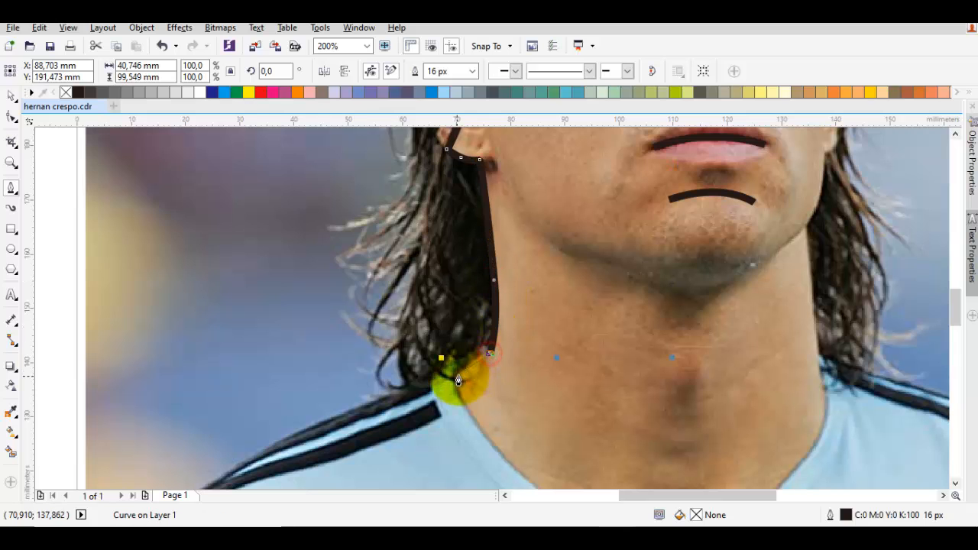
scroll(469, 389, "down", 2)
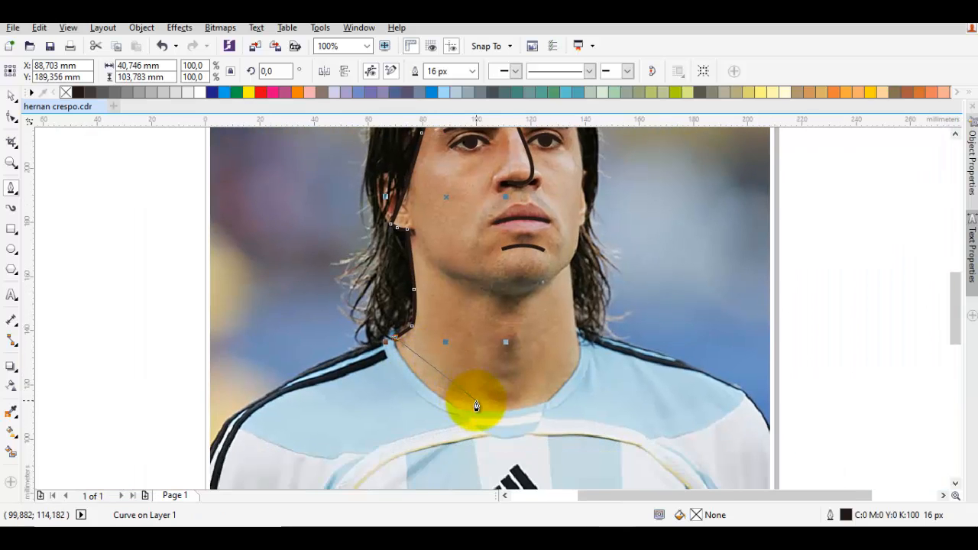
left_click_drag(382, 336, 445, 355)
scroll(438, 416, "up", 1)
left_click_drag(419, 386, 399, 393)
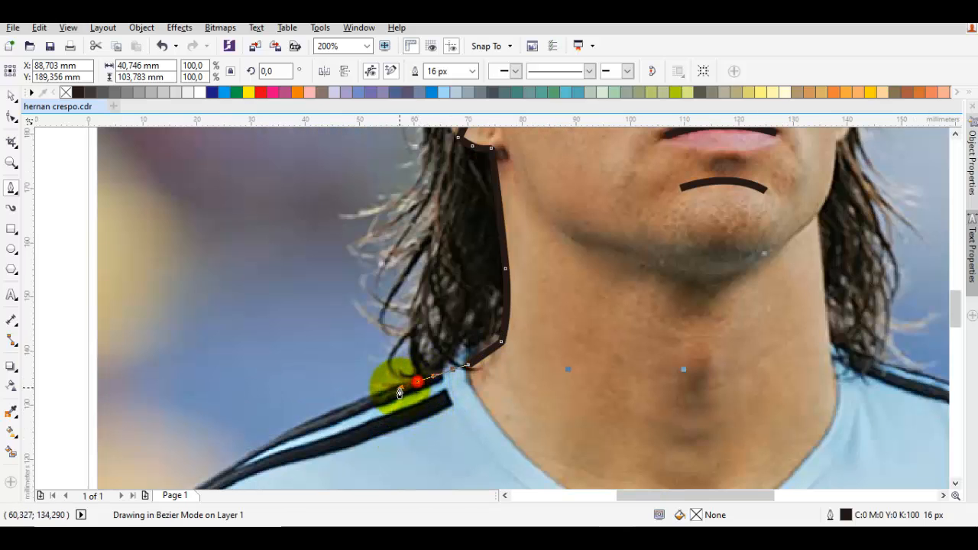
Step: Trace the outer edge of the left hair from the shoulder up past the ear and over the crown to the parting
scroll(430, 277, "down", 1)
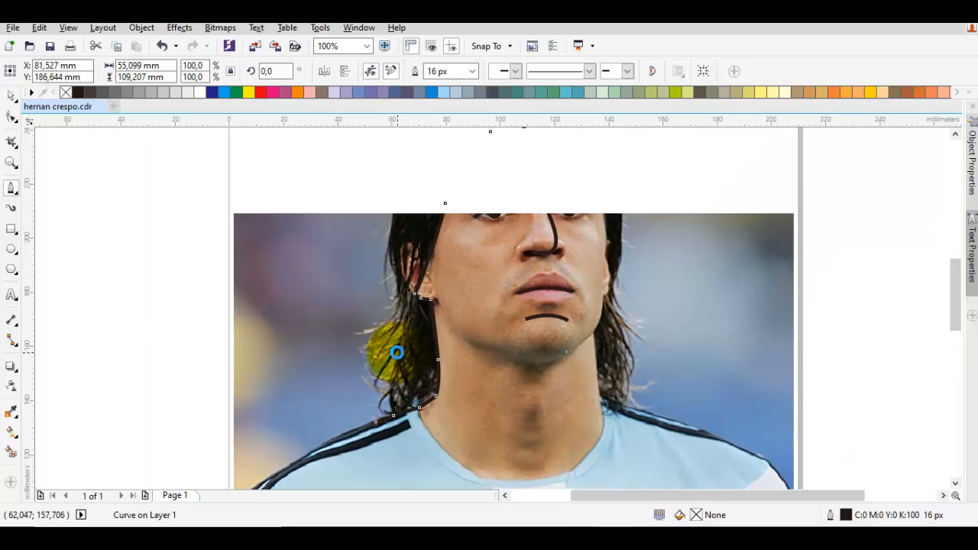
left_click_drag(398, 344, 408, 288)
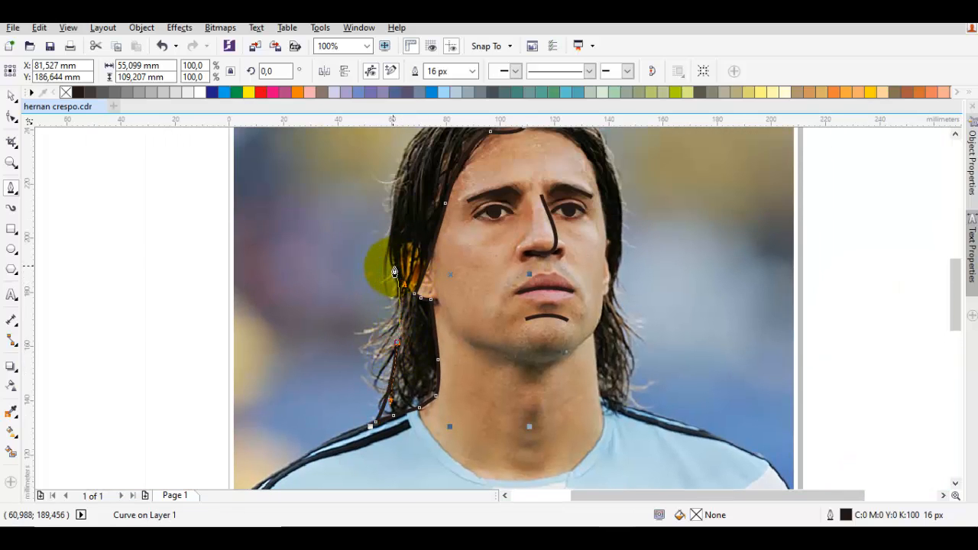
scroll(396, 359, "up", 1)
left_click_drag(392, 358, 414, 227)
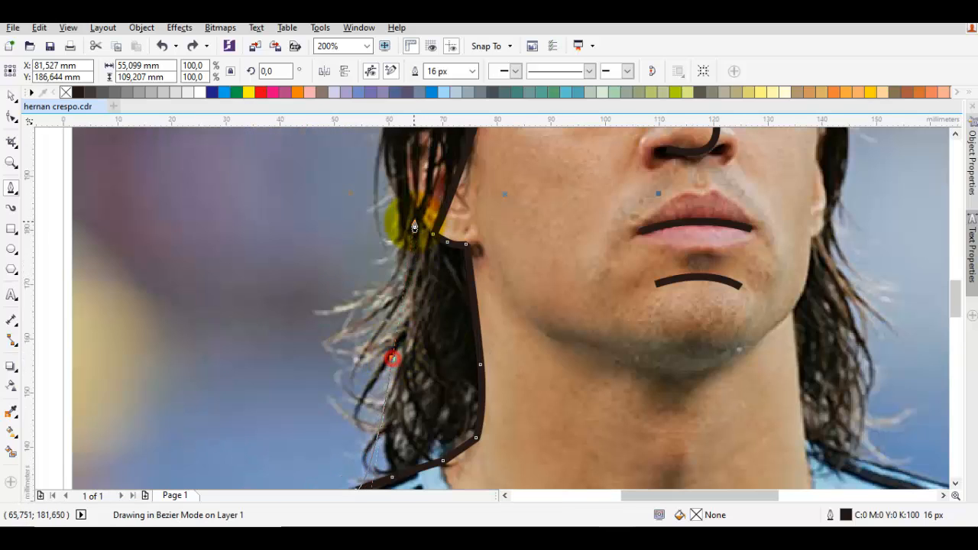
scroll(400, 214, "down", 2)
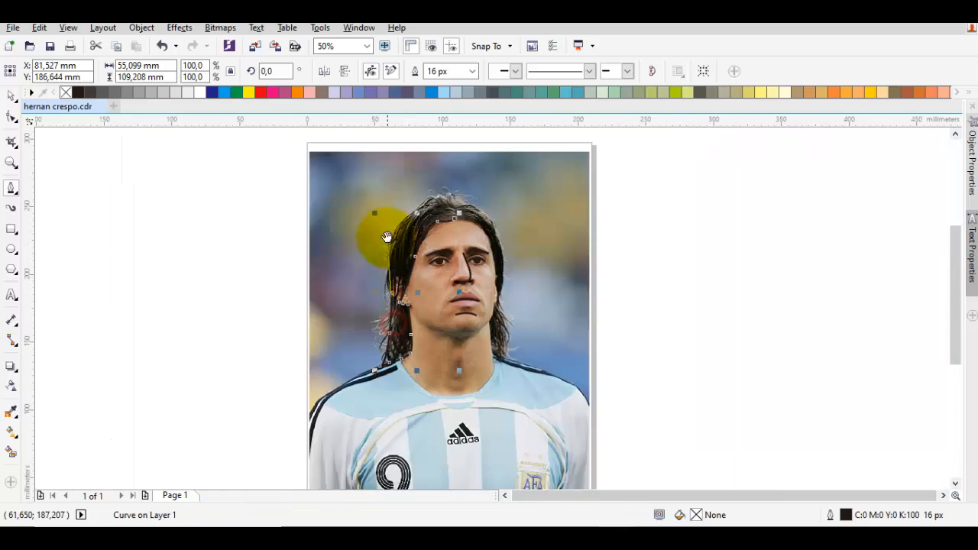
scroll(369, 304, "up", 1)
left_click_drag(388, 306, 442, 220)
left_click(488, 256)
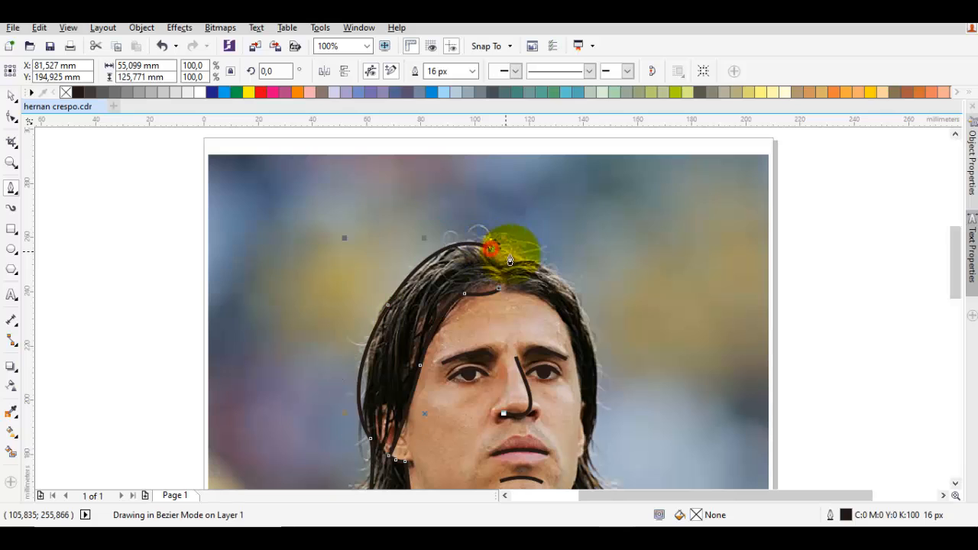
Step: Continue the curve from the parting over the right side of the head and down the outer hair edge to the shoulder
scroll(502, 240, "up", 1)
mouse_move(525, 273)
left_mouse_down()
mouse_move(564, 308)
mouse_move(586, 375)
mouse_move(568, 404)
mouse_move(575, 470)
left_mouse_up()
scroll(569, 313, "down", 4)
scroll(513, 222, "down", 7)
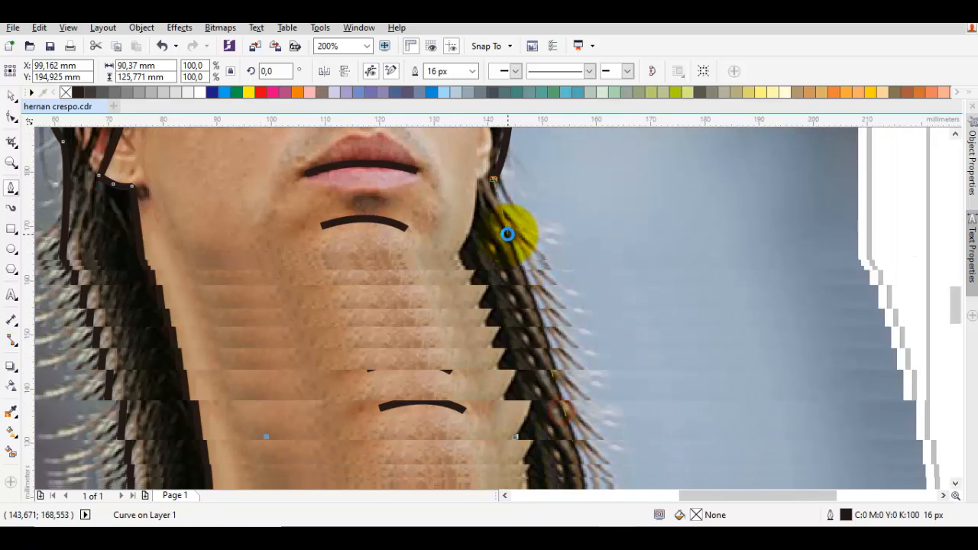
left_click_drag(524, 223, 552, 312)
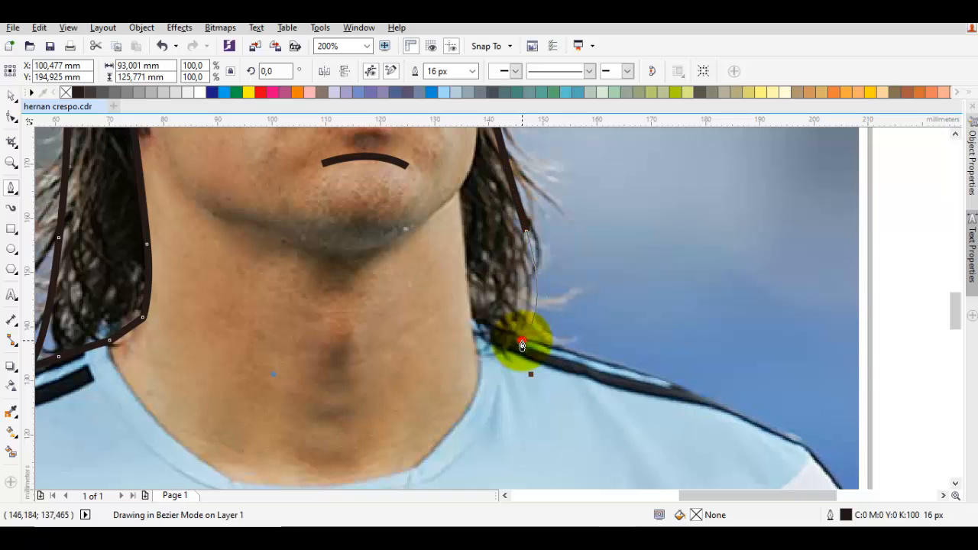
left_click_drag(522, 344, 483, 336)
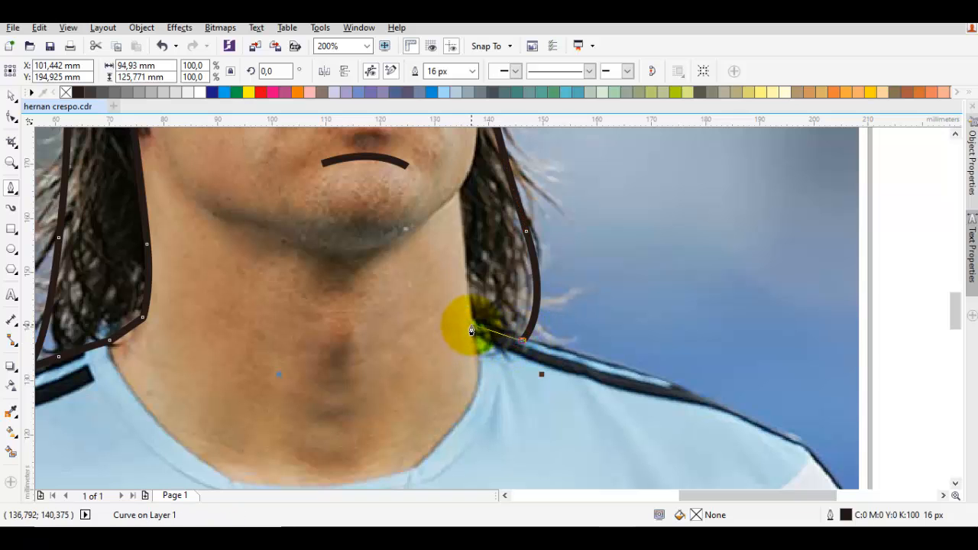
Step: Trace the inner edge of the right hair from the shoulder up the neck and along the jaw to the earlobe
left_click(471, 325)
scroll(453, 283, "up", 2)
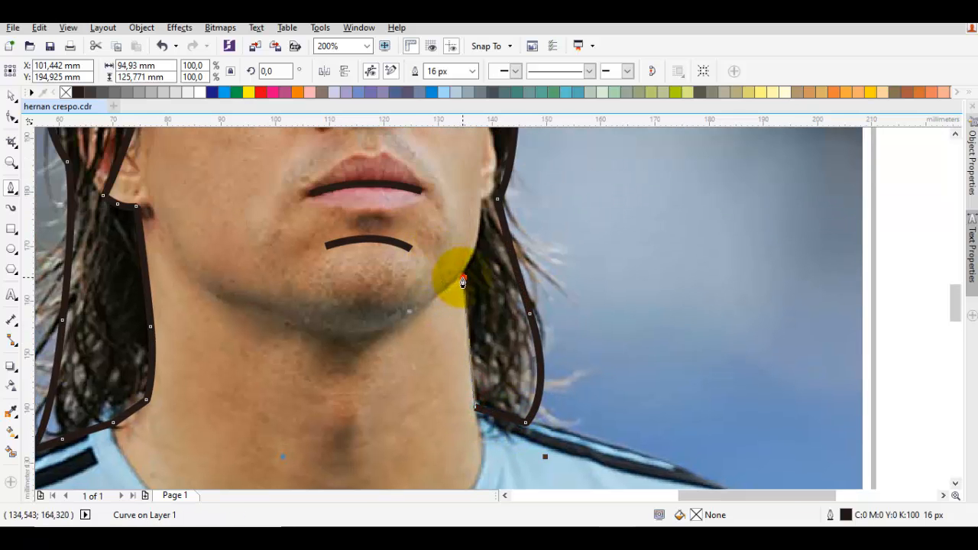
scroll(476, 247, "up", 1)
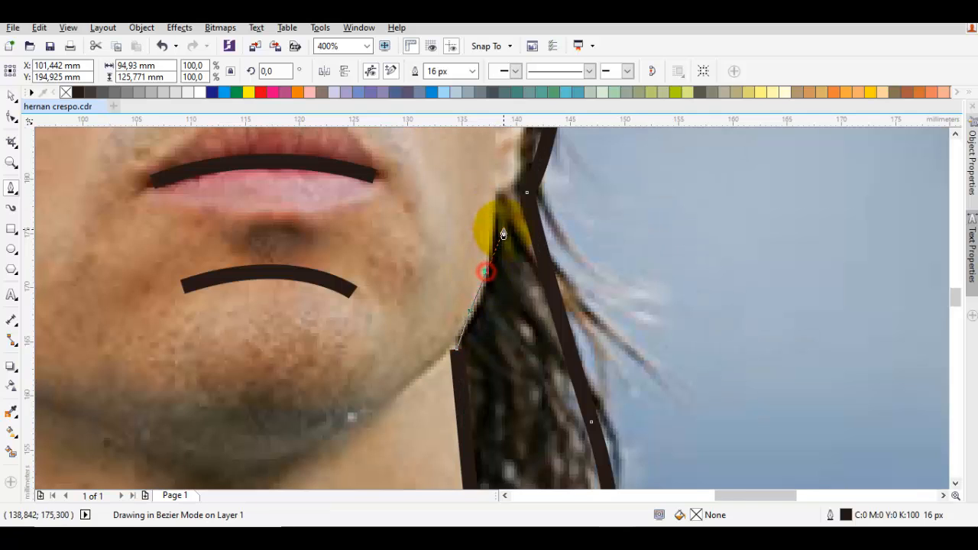
left_click_drag(503, 224, 503, 222)
left_click_drag(491, 181, 469, 284)
left_click(470, 283)
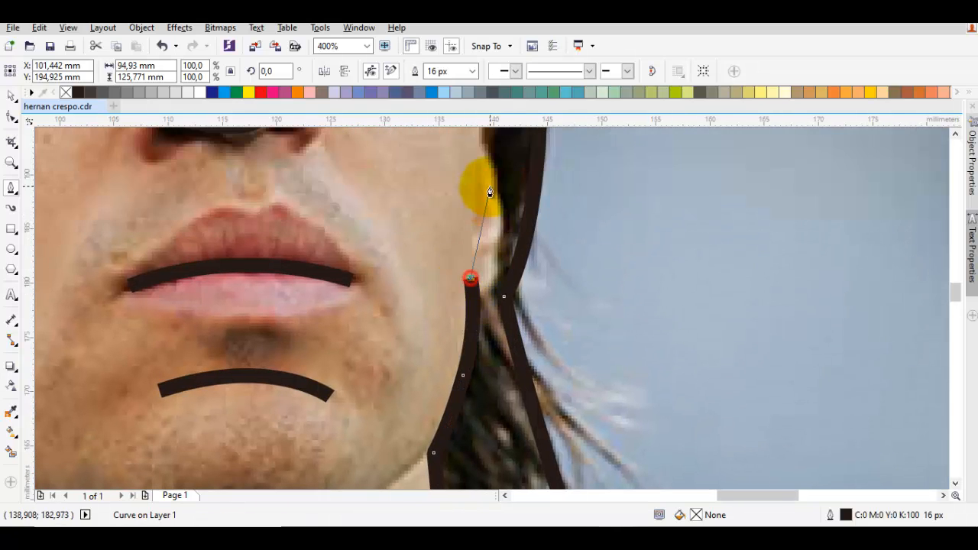
Step: Trace the outer edge of the right ear from the earlobe up to where the ear meets the face
left_click_drag(503, 185, 442, 236)
scroll(443, 218, "down", 1)
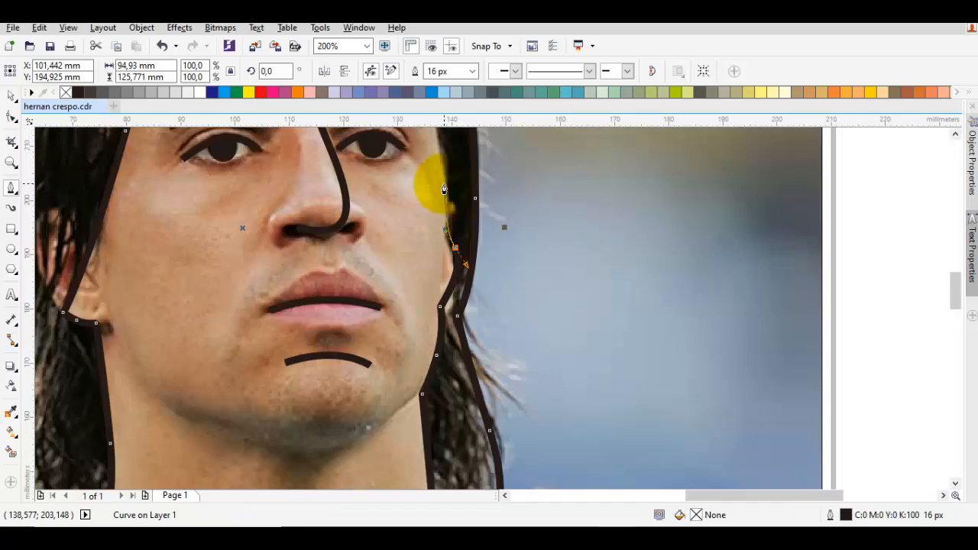
left_click_drag(445, 191, 440, 256)
scroll(440, 256, "up", 1)
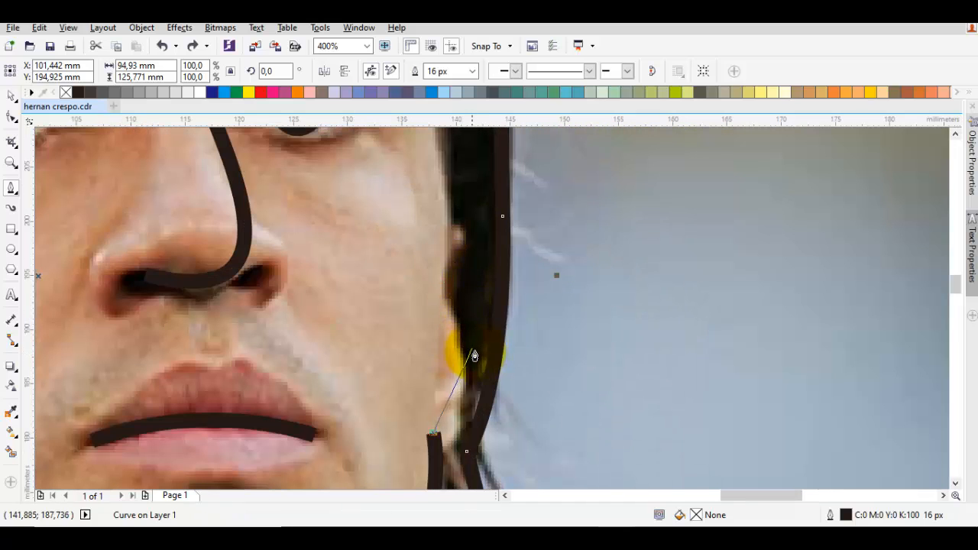
left_click(464, 339)
left_click(439, 290)
scroll(439, 271, "down", 1)
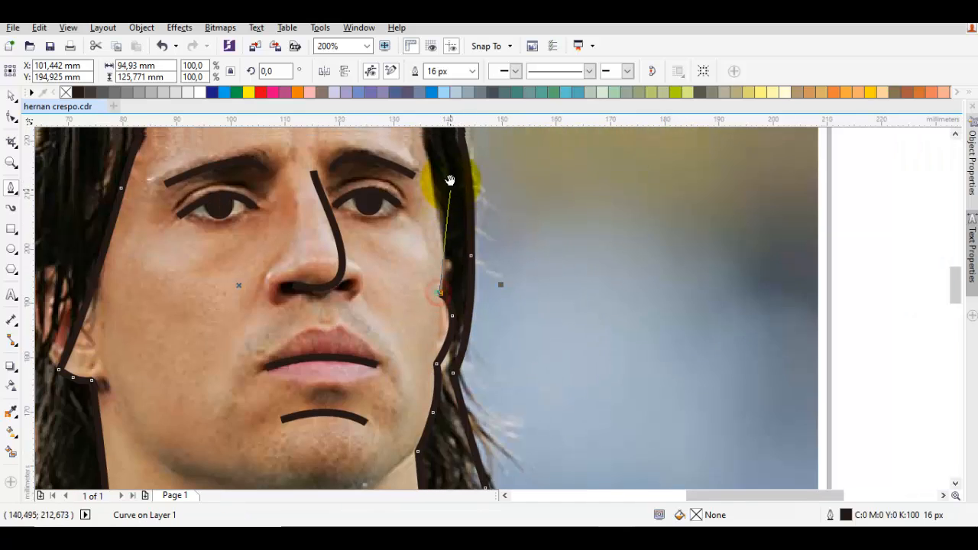
Step: Close the hair outline by tracing up the right temple and across the forehead hairline to the starting node
mouse_move(450, 182)
left_mouse_down()
mouse_move(439, 291)
mouse_move(405, 202)
left_mouse_up()
left_click_drag(366, 161, 376, 241)
left_click_drag(280, 223, 396, 239)
Step: Fill the closed hair shape with 90% black
key("space")
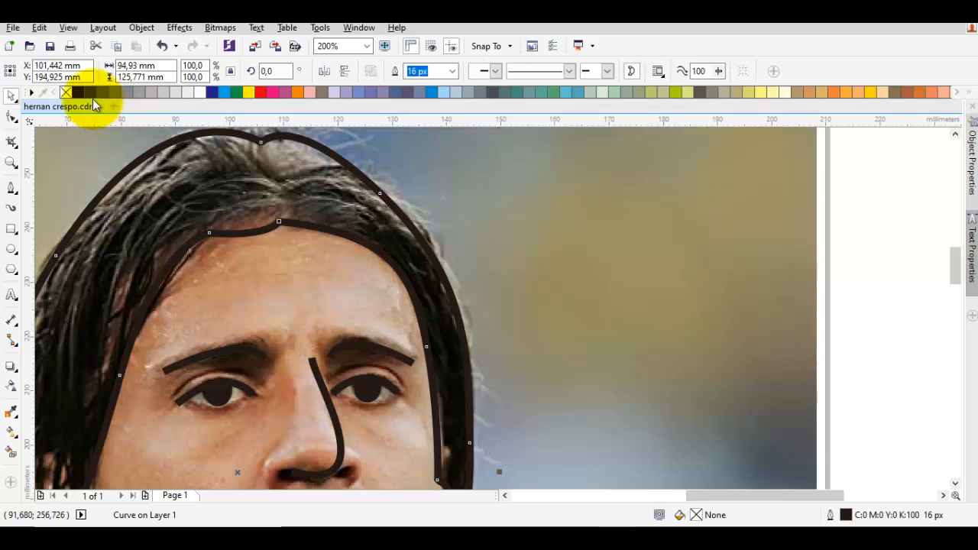
left_click(90, 95)
scroll(518, 225, "down", 3)
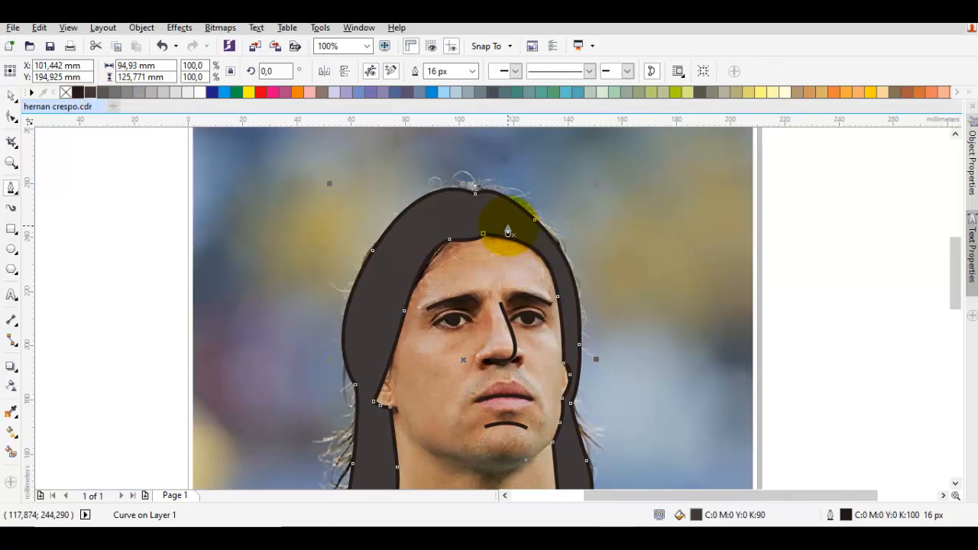
Step: Delete the node on the upper right of the hair's outer edge and convert the remaining nodes to cusp
double_click(509, 228)
left_click(536, 223)
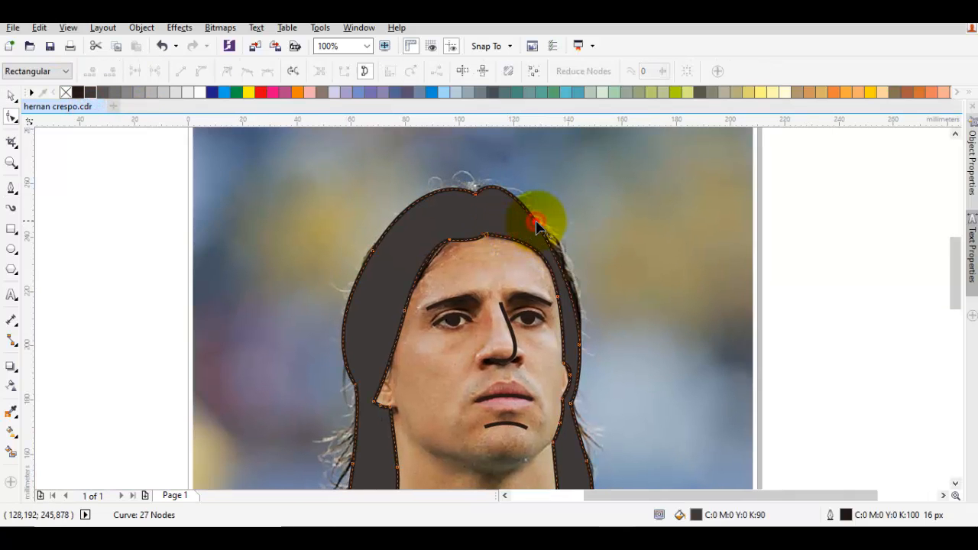
right_click(559, 191)
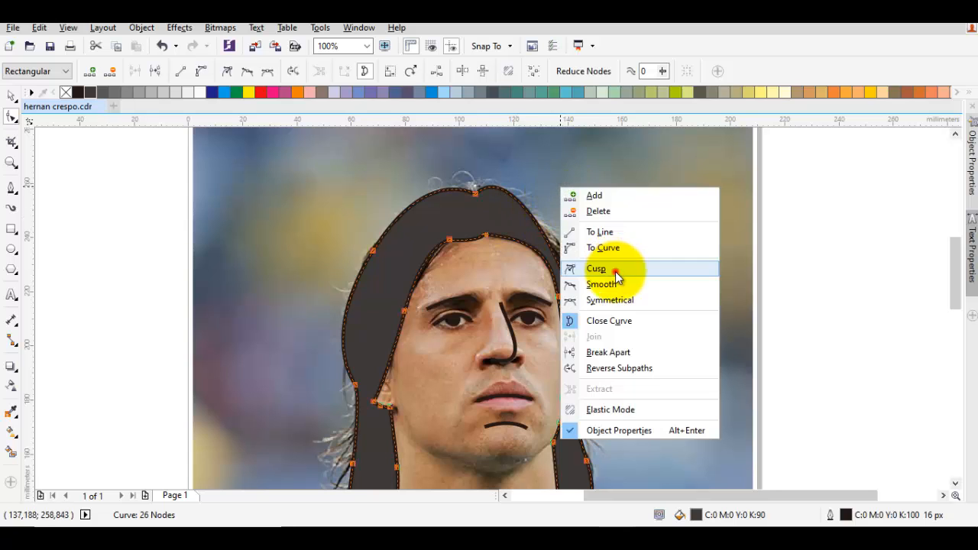
left_click(617, 269)
right_click(597, 216)
left_click(638, 276)
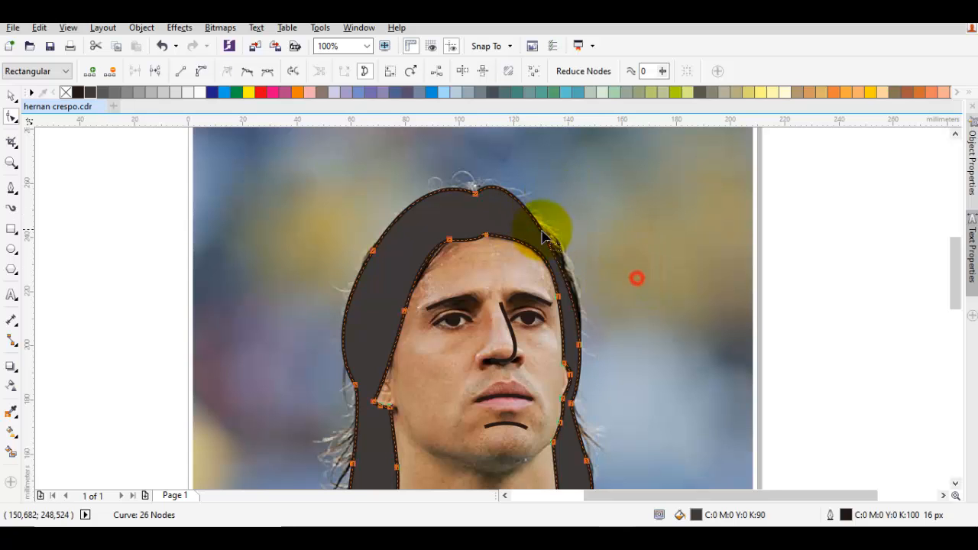
Step: Adjust the handle of the parting node so the right side of the crown curves more roundly along the hair
left_click(475, 194)
left_click_drag(510, 159, 565, 181)
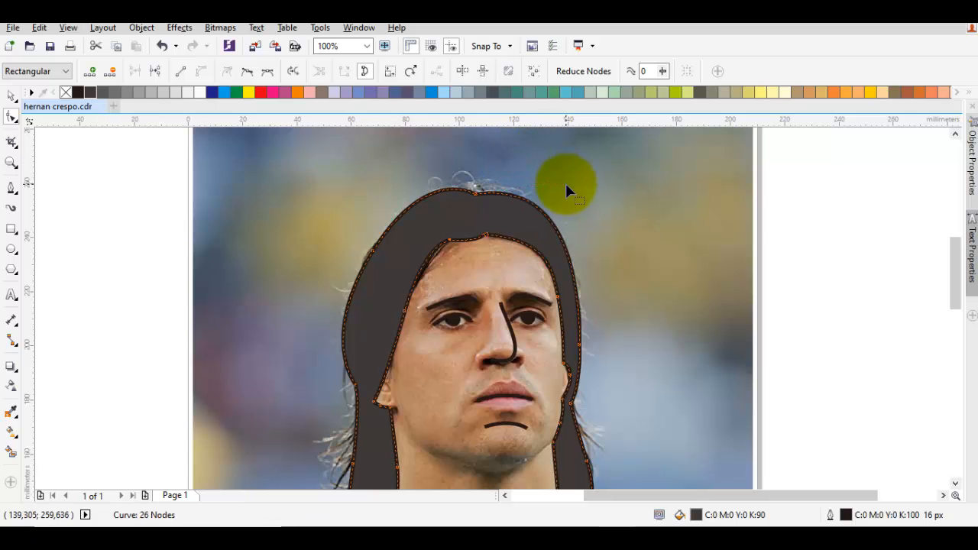
left_click(476, 196)
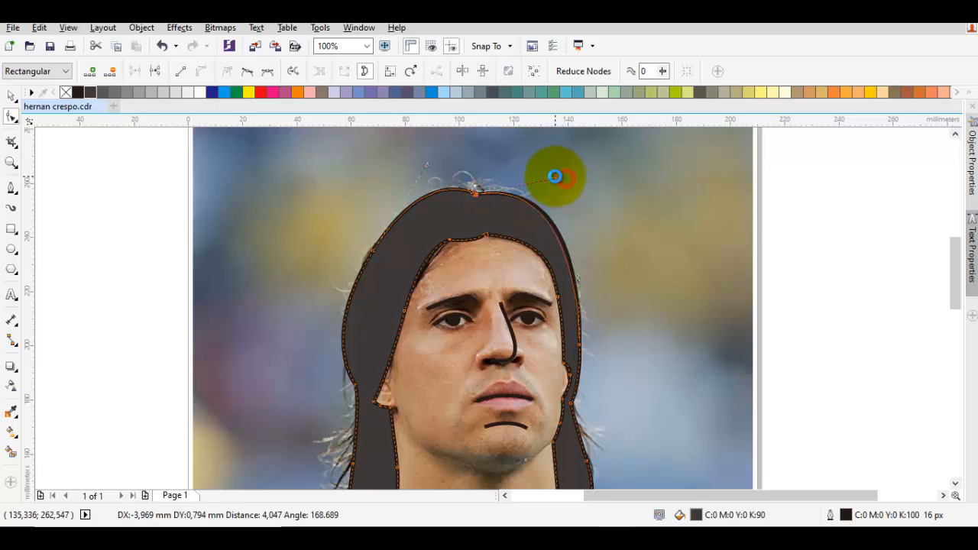
left_click_drag(555, 177, 555, 178)
left_click(372, 255)
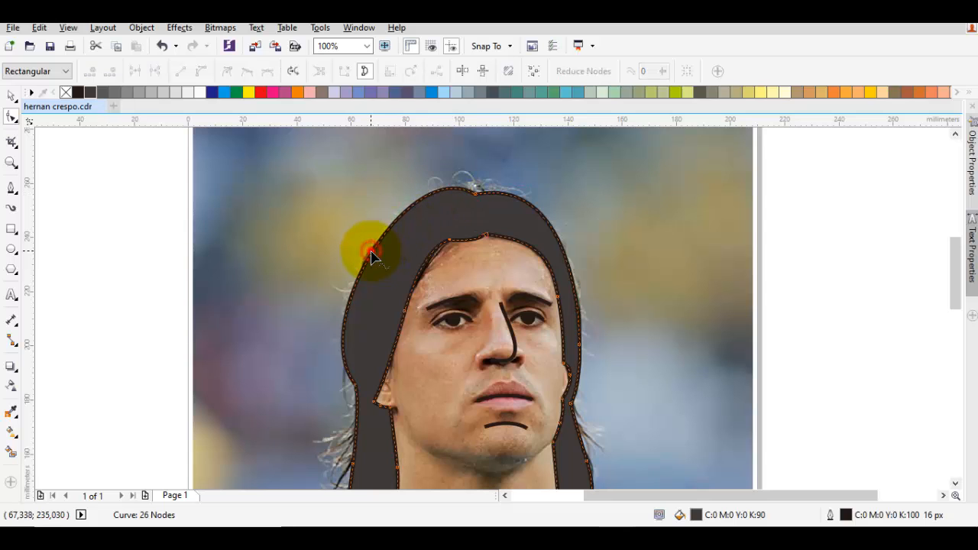
Step: Fill the hair shape with a dark brown shade picked from the brown swatch's colour variations
key("space")
left_click_drag(480, 308, 462, 241)
left_click(385, 209)
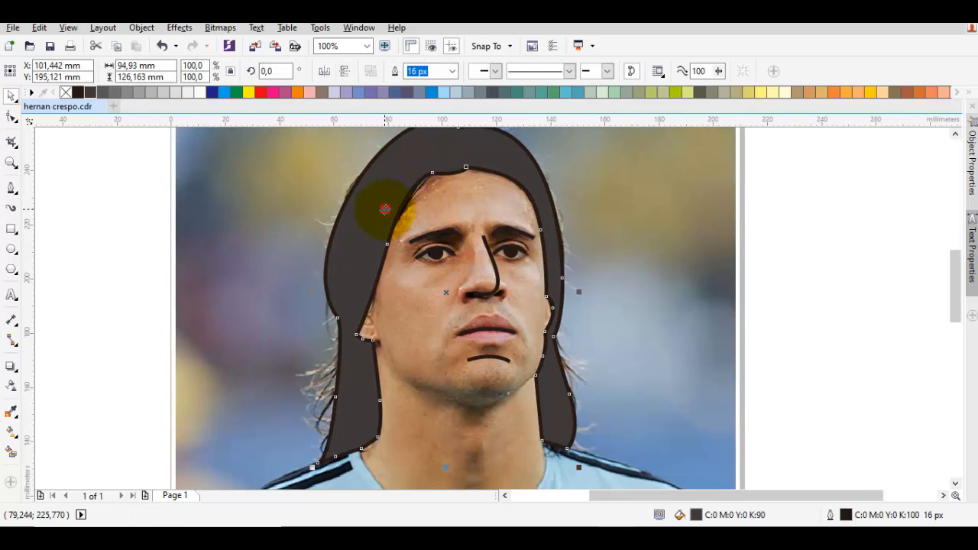
left_click(906, 93)
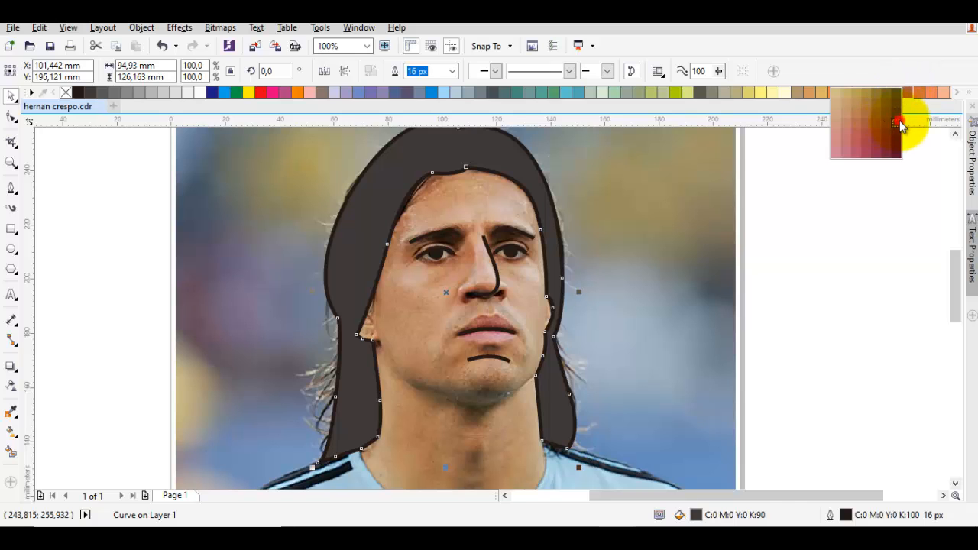
left_click(900, 121)
left_click(867, 171)
Step: Draw a 16 px outline from inside the left hair strand, curving down around the neck along the shirt collar
scroll(604, 325, "down", 1)
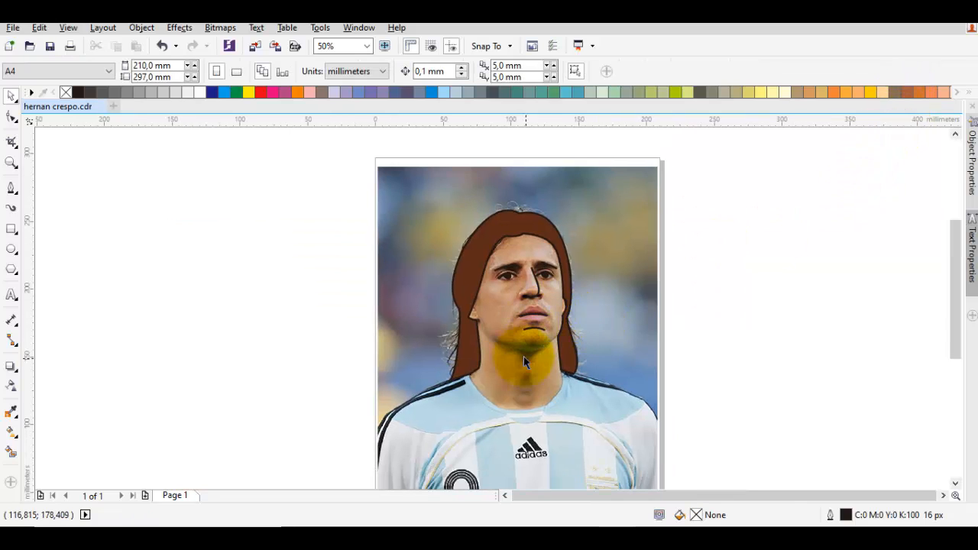
scroll(472, 370, "up", 2)
scroll(466, 360, "down", 1)
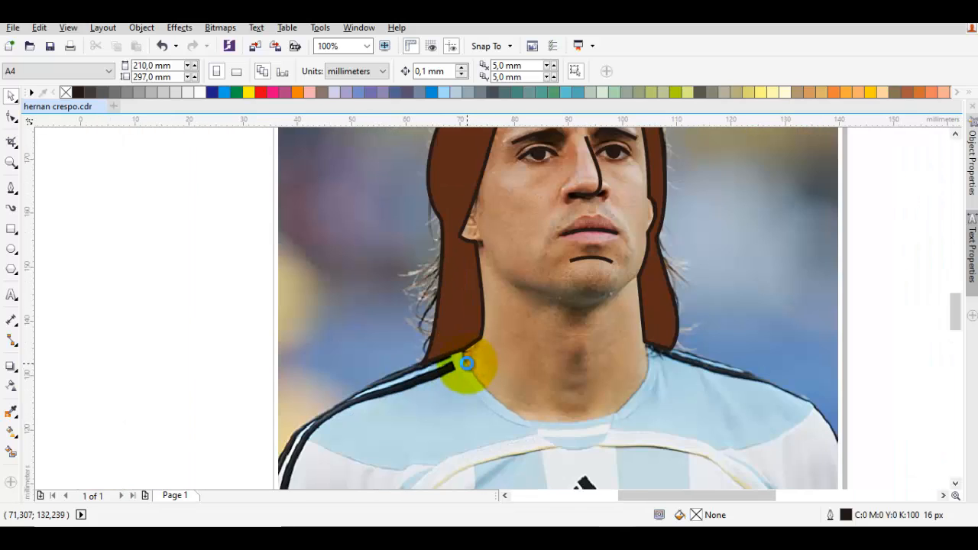
scroll(465, 360, "up", 1)
key("F5")
left_click(441, 280)
left_click(457, 338)
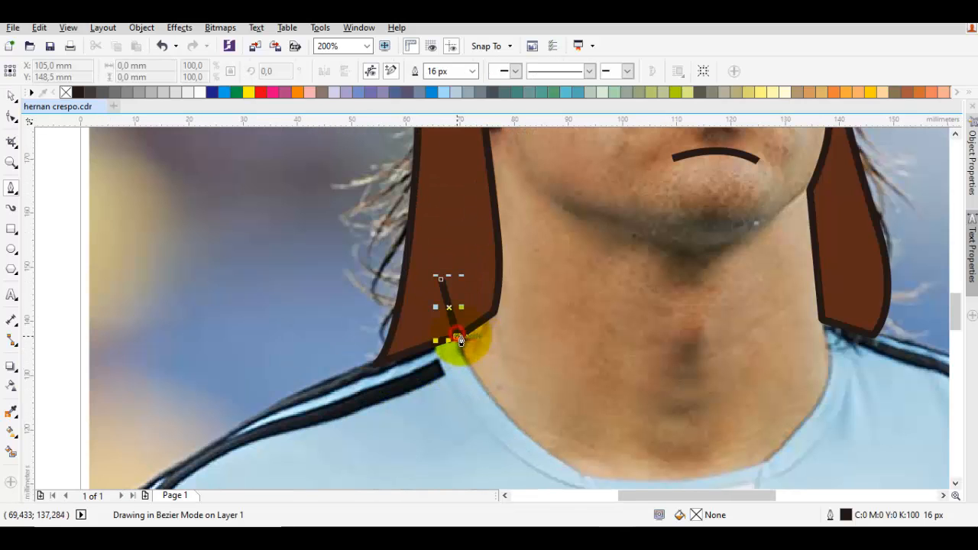
left_click_drag(583, 429, 354, 371)
left_click_drag(443, 426, 594, 408)
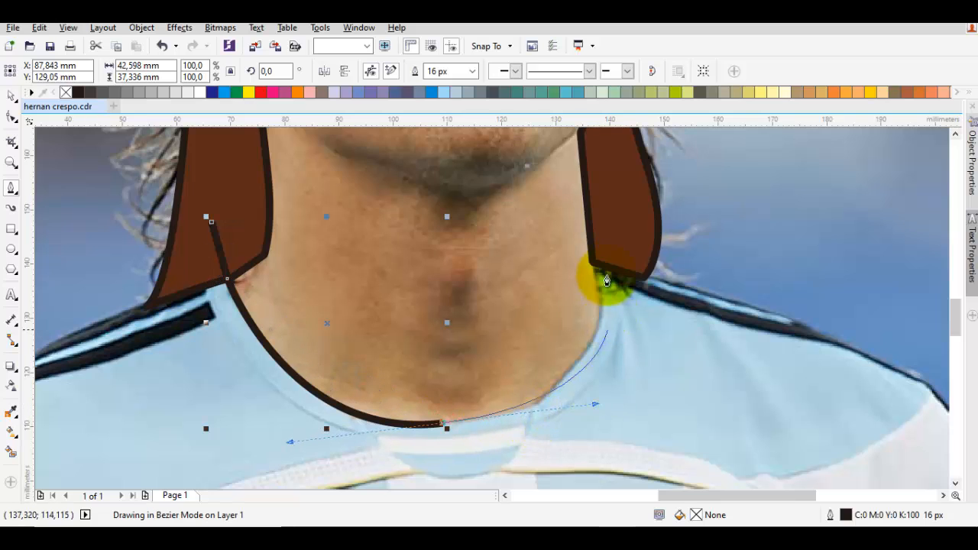
Step: Continue the outline up through the right hair strand, over the crown and down the left strand, closing it at its start
left_click_drag(592, 262, 572, 255)
mouse_move(571, 251)
left_mouse_down()
mouse_move(571, 282)
mouse_move(532, 369)
mouse_move(561, 247)
left_mouse_up()
scroll(532, 368, "up", 1)
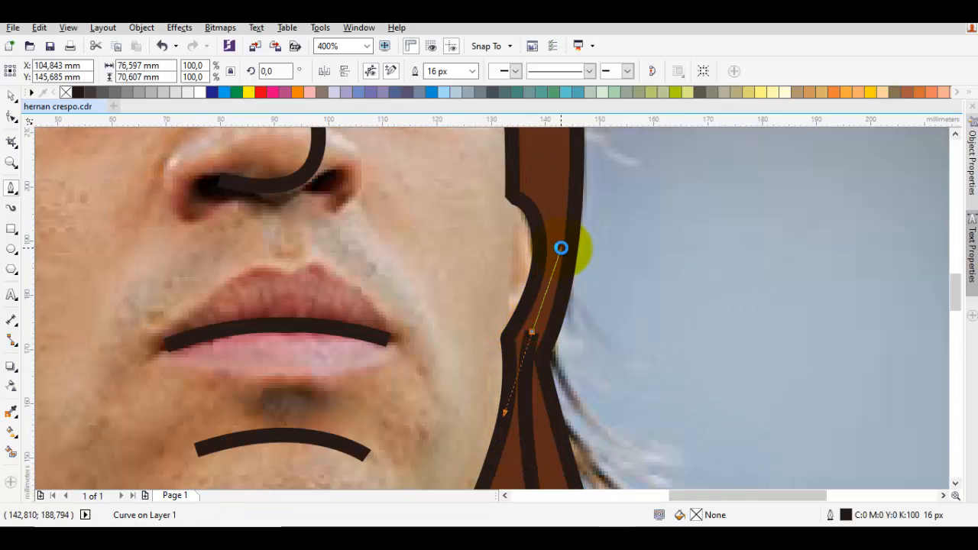
scroll(535, 306, "down", 1)
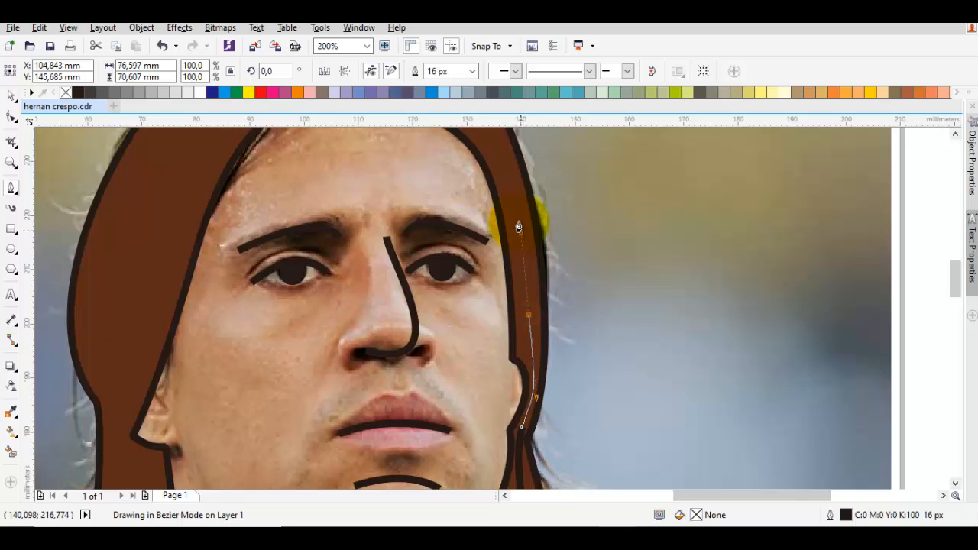
scroll(518, 227, "down", 1)
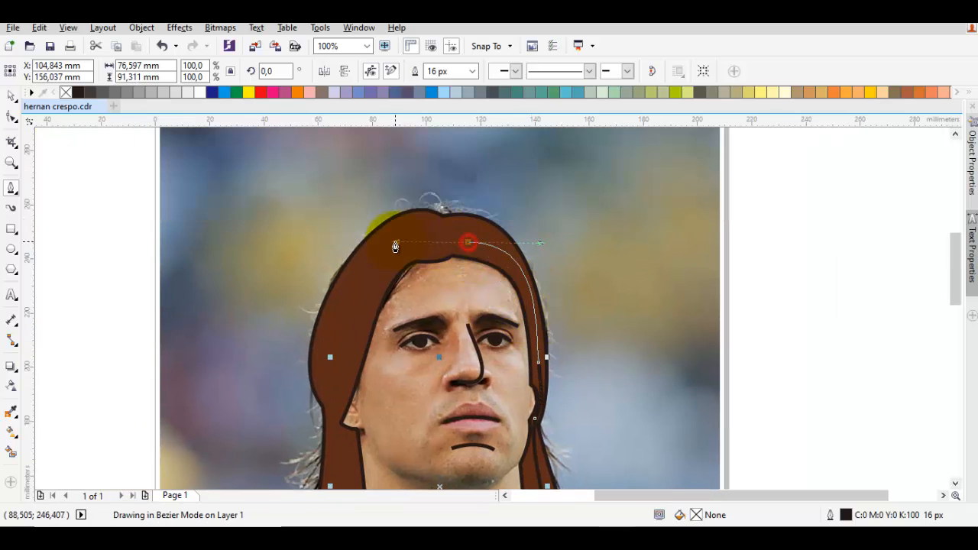
left_click_drag(344, 339, 362, 321)
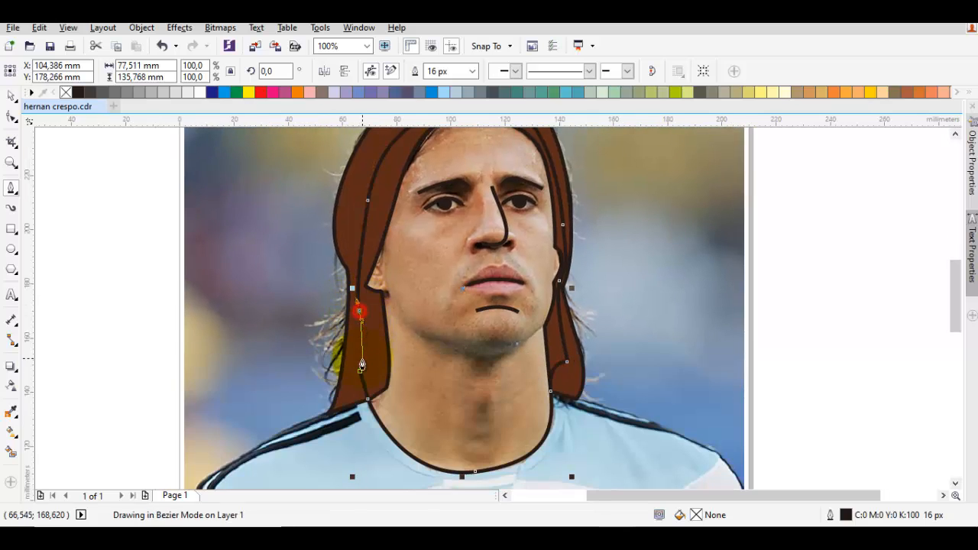
left_click_drag(360, 373, 362, 375)
Step: Place the closed face and neck shape directly in front of the photo, behind the hair
right_click(436, 247)
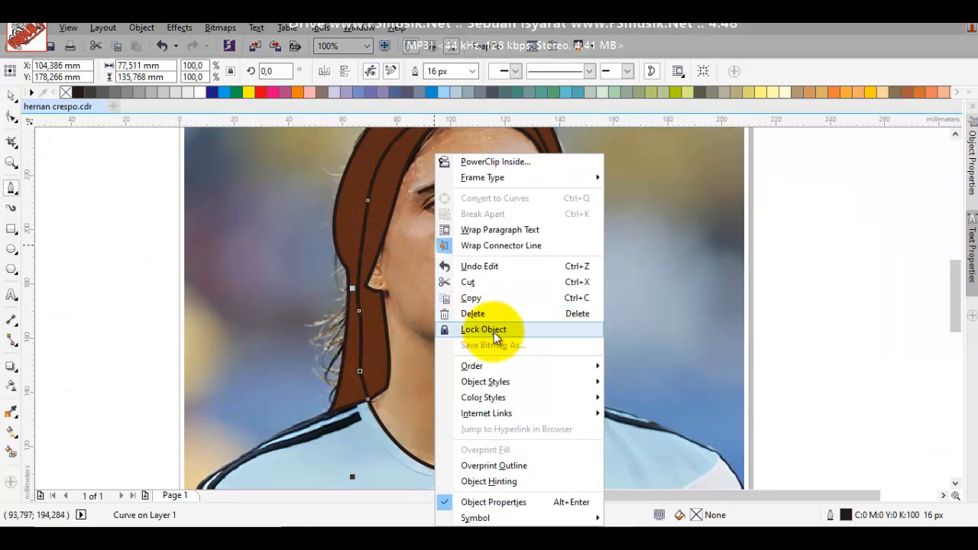
mouse_move(501, 370)
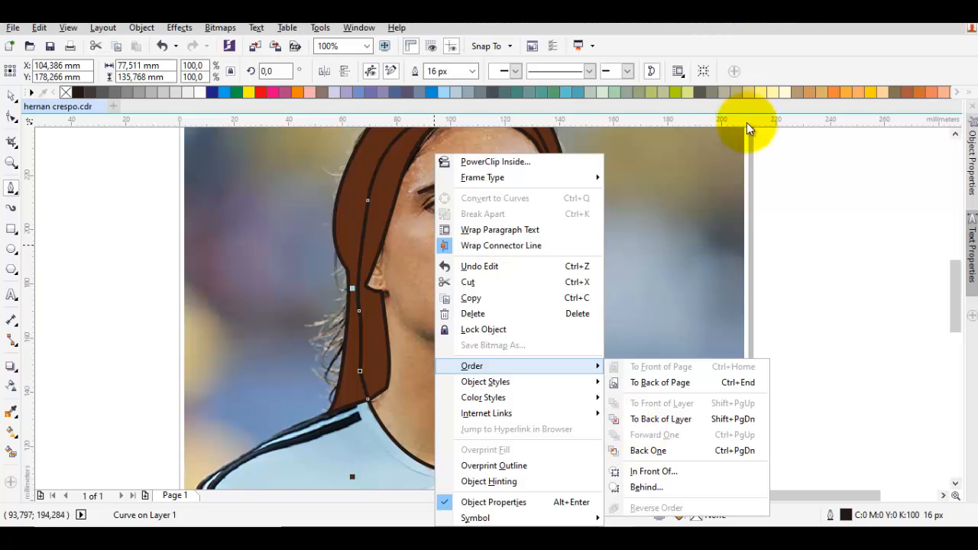
left_click(686, 470)
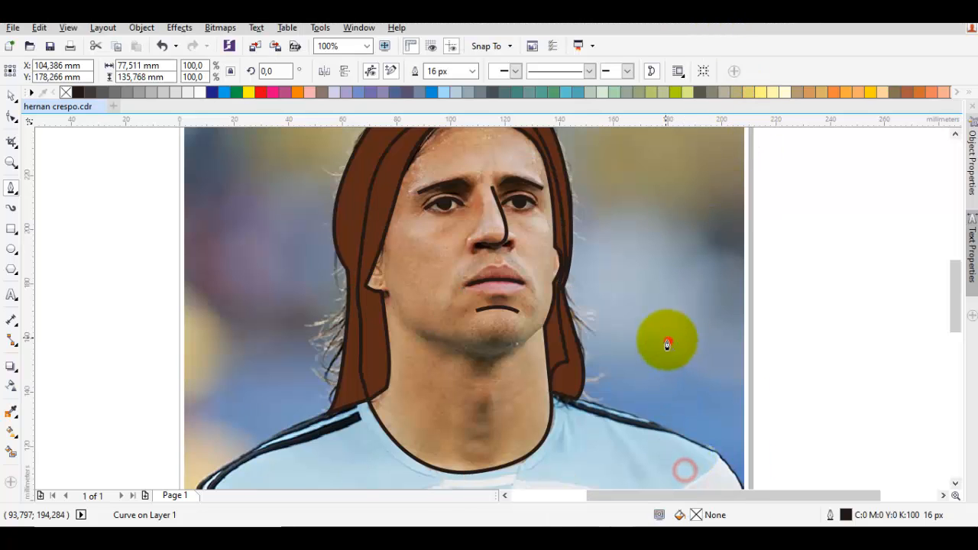
left_click(666, 343)
Step: Draw a short curve about 4 × 7 mm around the left earlobe, from the cheek side down to the hair edge
scroll(489, 359, "up", 5)
scroll(478, 318, "up", 1)
left_click_drag(481, 312, 486, 332)
left_click_drag(509, 245, 514, 316)
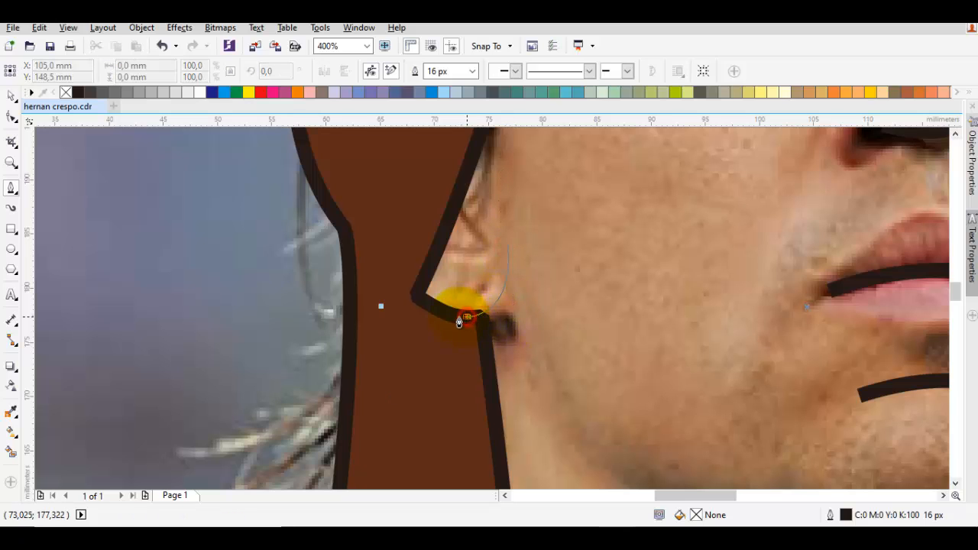
left_click_drag(534, 371, 398, 275)
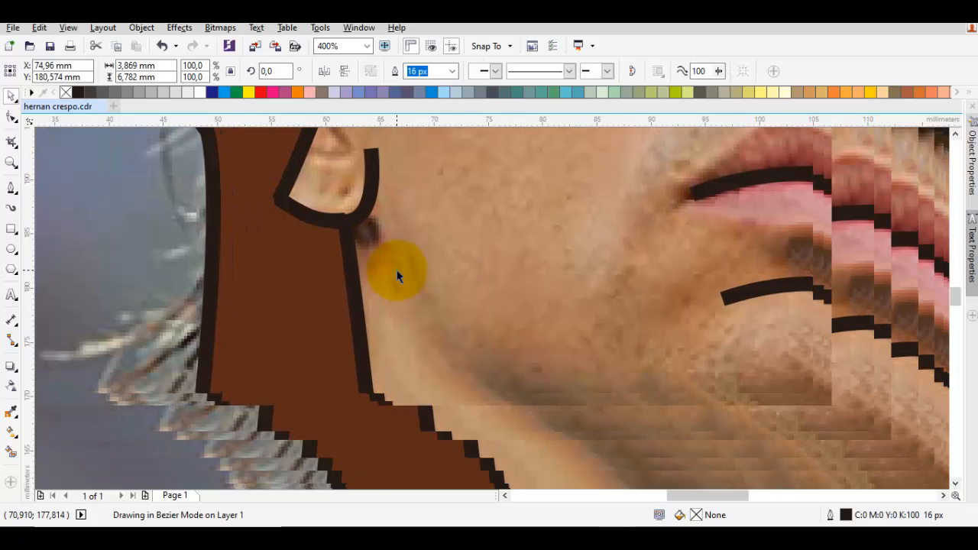
Step: Reshape the earlobe line by adjusting its curve handle so it bends more smoothly beside the cheek
key("space")
key("F10")
left_click(365, 210)
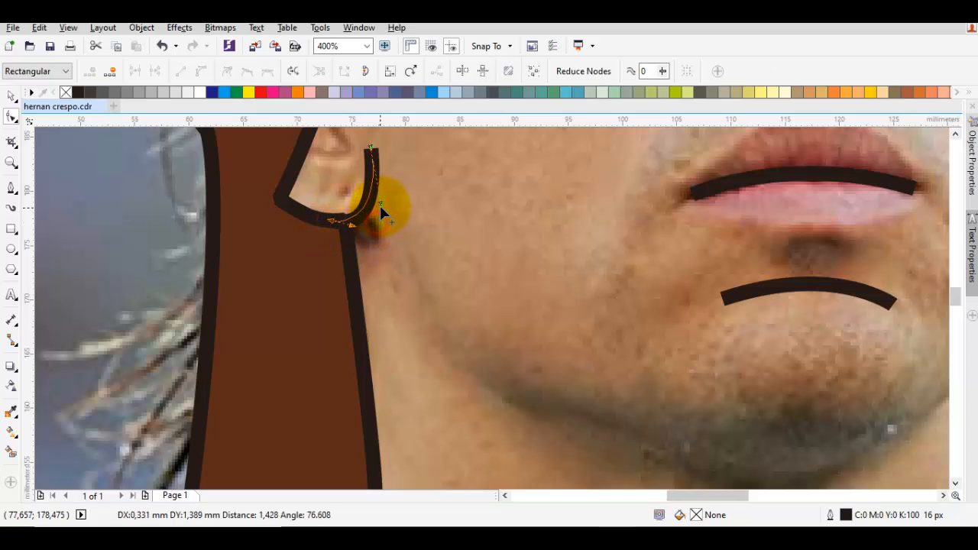
left_click_drag(381, 206, 380, 203)
key("space")
Step: Draw the 16 px jawline from below the left ear, around the chin and up to the right hair strand
scroll(402, 250, "down", 1)
left_click_drag(431, 288, 406, 272)
key("Escape")
key("F5")
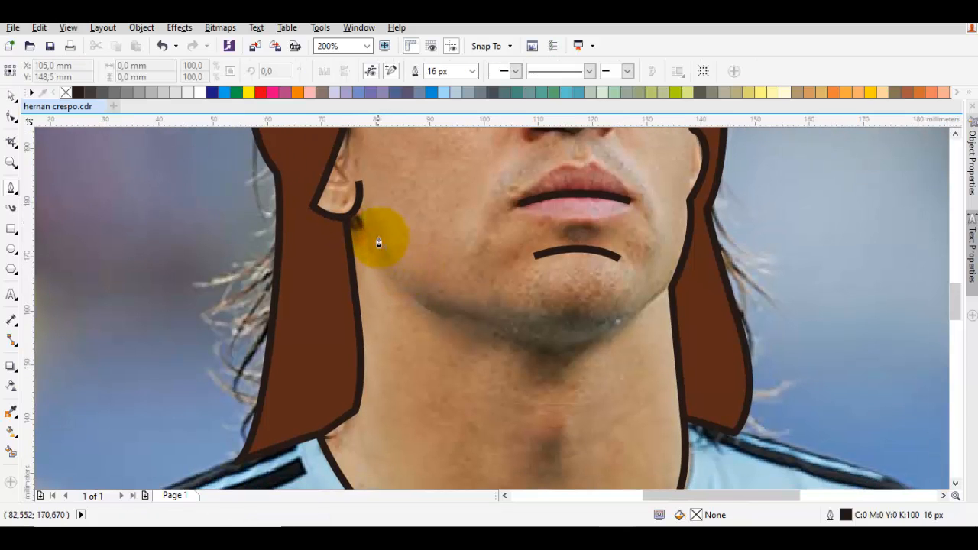
left_click_drag(377, 239, 402, 298)
scroll(511, 334, "right", 1)
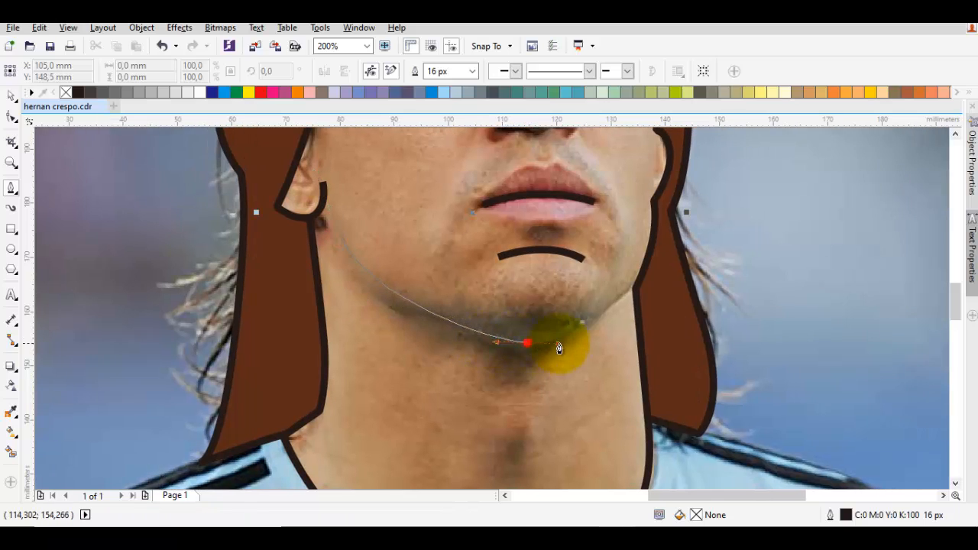
left_click_drag(591, 341, 589, 337)
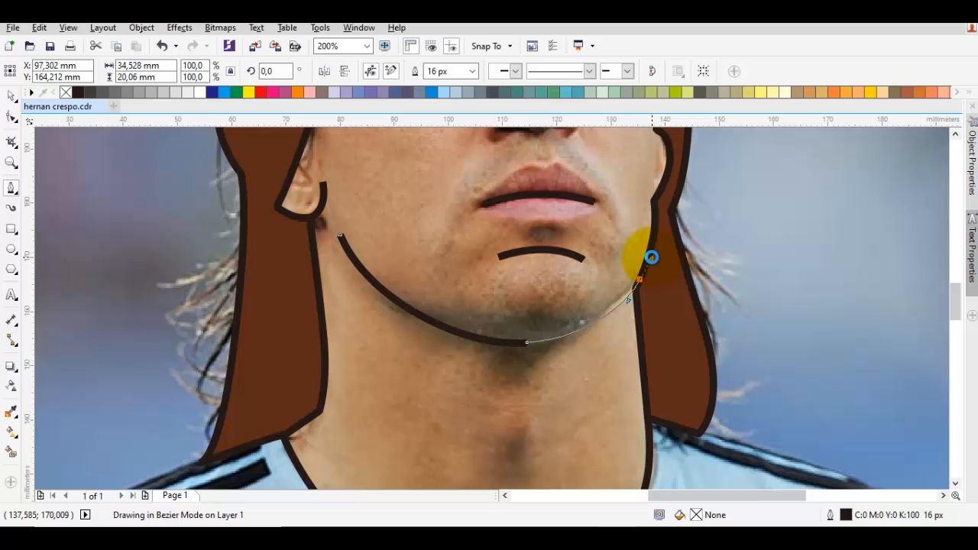
left_click_drag(652, 258, 652, 257)
key("space")
key("Escape")
Step: Try a skin-tone fill on the closed face and neck shape, and undo it
scroll(638, 278, "down", 1)
left_click_drag(599, 296, 596, 332)
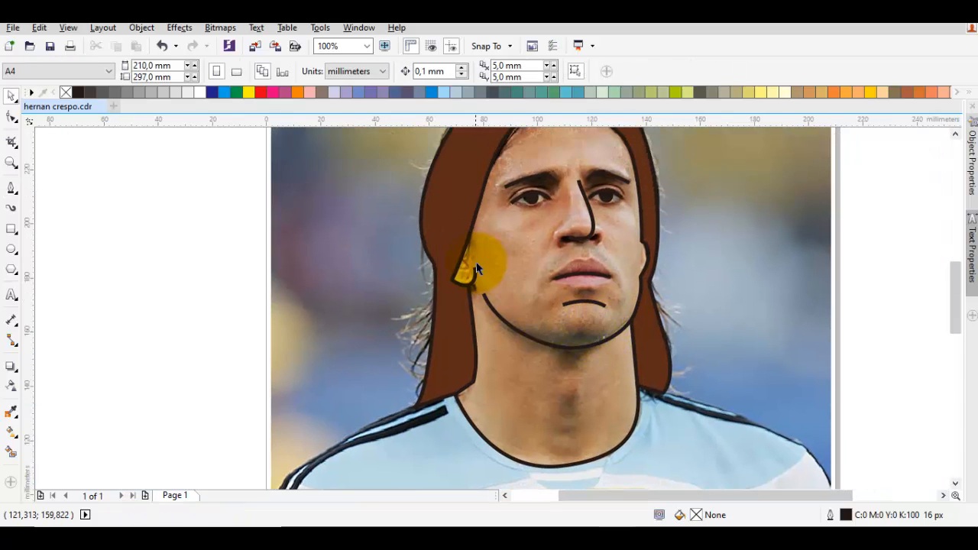
left_click_drag(477, 265, 517, 278)
left_click_drag(585, 260, 571, 189)
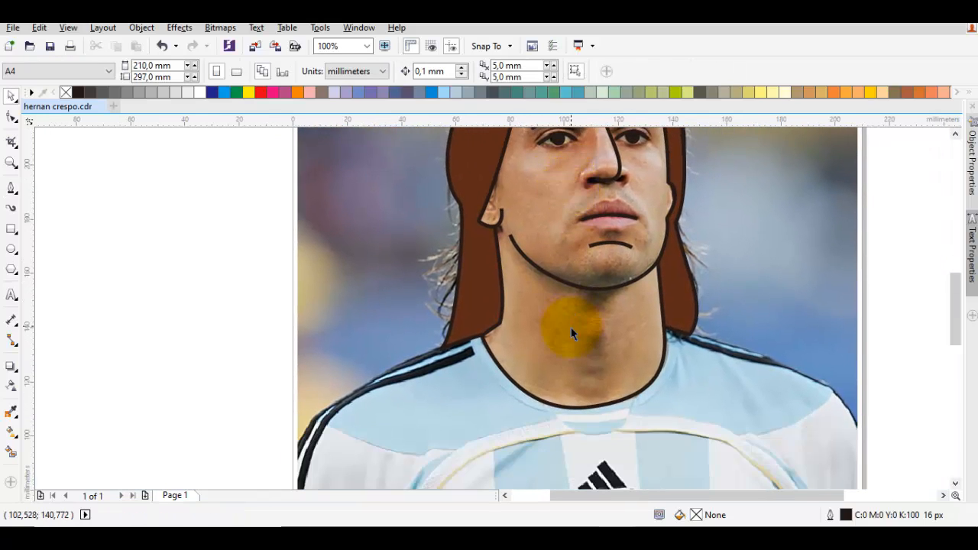
left_click_drag(564, 344, 581, 321)
left_click_drag(604, 361, 533, 361)
left_click(537, 339)
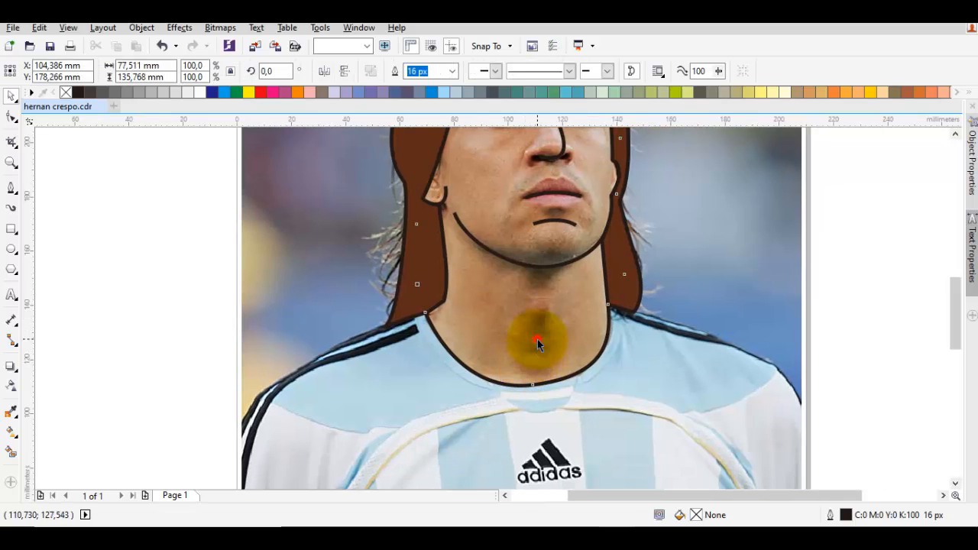
left_click_drag(618, 247, 569, 373)
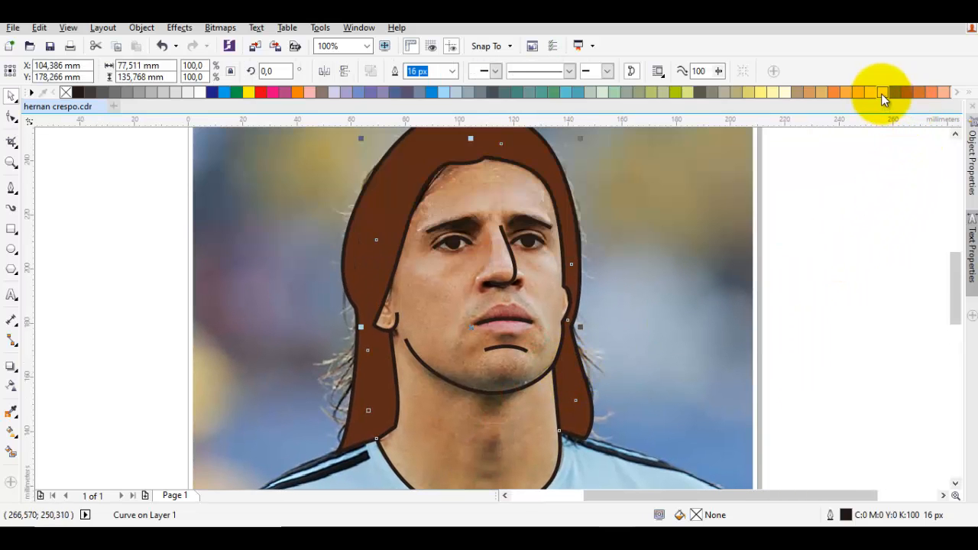
left_click(883, 94)
left_click(866, 224)
scroll(797, 267, "down", 1)
scroll(663, 282, "up", 1)
key("ctrl+z")
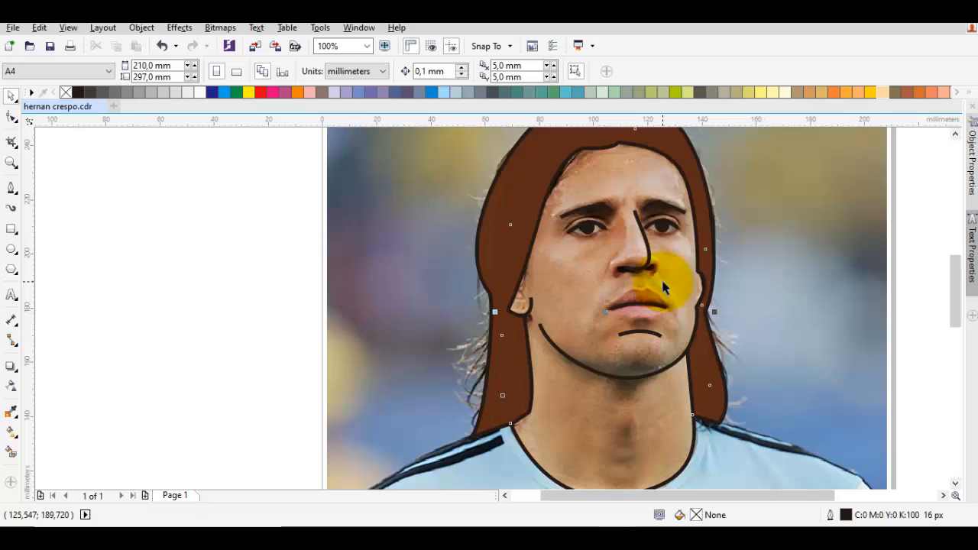
Step: Extend the lower end of the nose line slightly into the left nostril and adjust its handle for a smoother curve
scroll(663, 285, "up", 2)
left_click_drag(644, 274, 646, 302)
key("Escape")
key("space")
key("space")
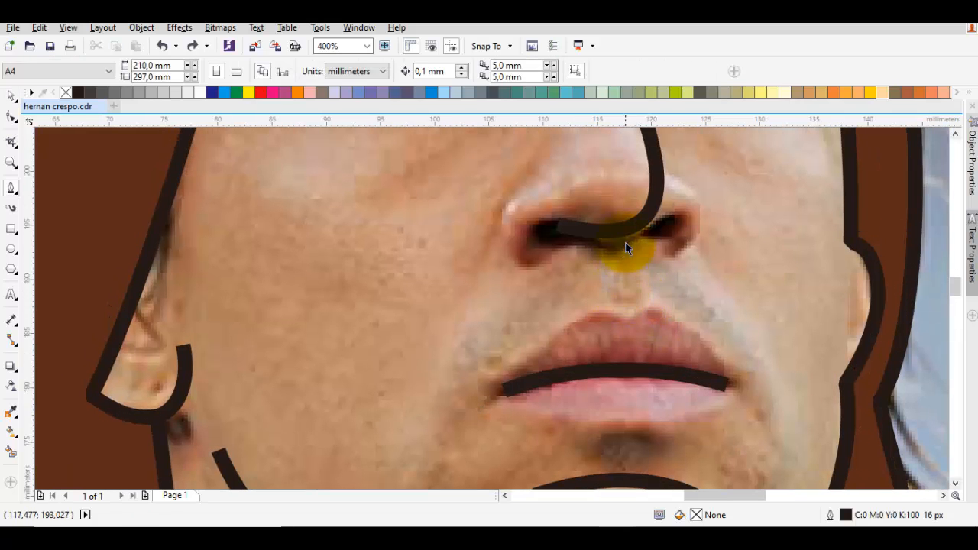
double_click(625, 237)
left_click(558, 233)
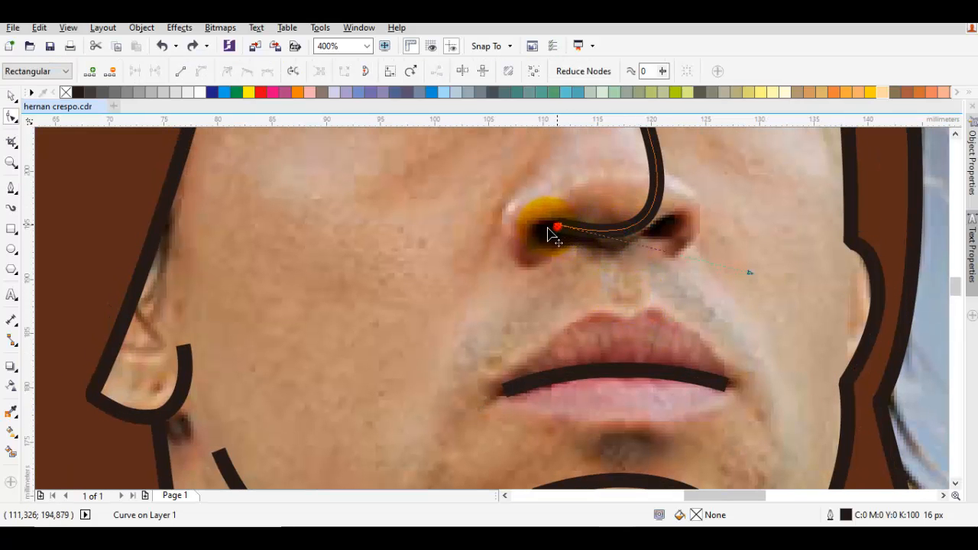
left_click_drag(549, 230, 569, 246)
left_click_drag(725, 272, 734, 277)
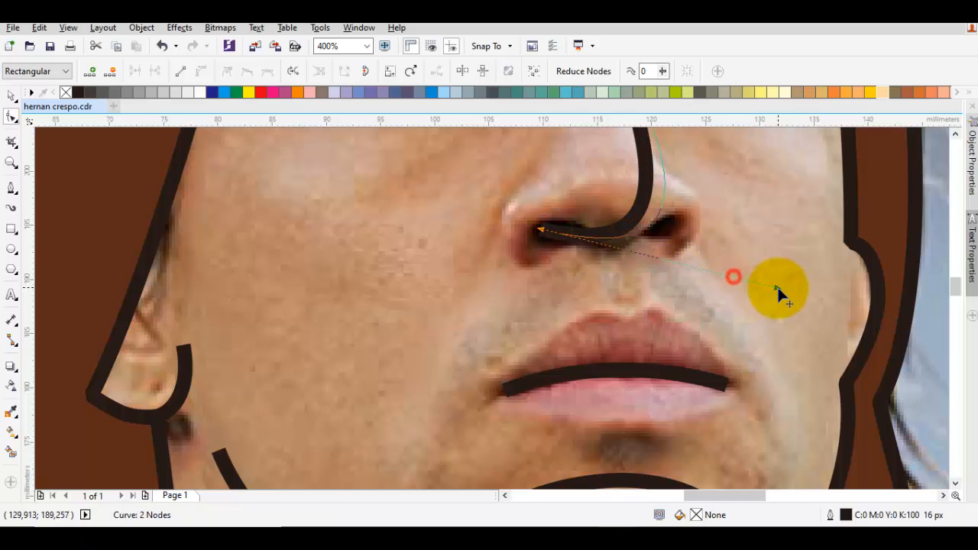
key("space")
Step: Nudge the mouth line slightly upward and move the short chin line up closer to the lower lip
scroll(772, 281, "down", 1)
left_click(741, 309)
scroll(722, 324, "up", 2)
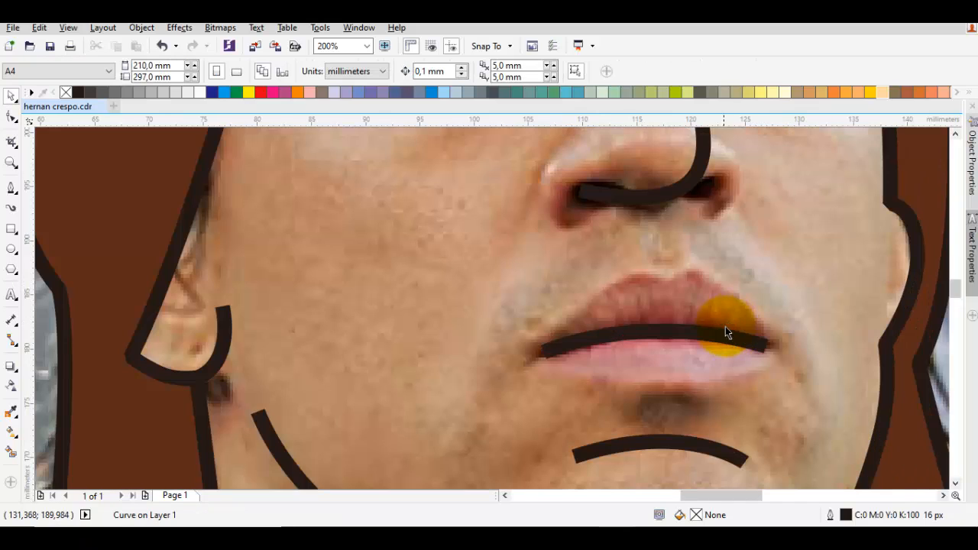
left_click(711, 327)
left_click_drag(711, 327, 711, 322)
scroll(710, 322, "down", 1)
left_click(720, 363)
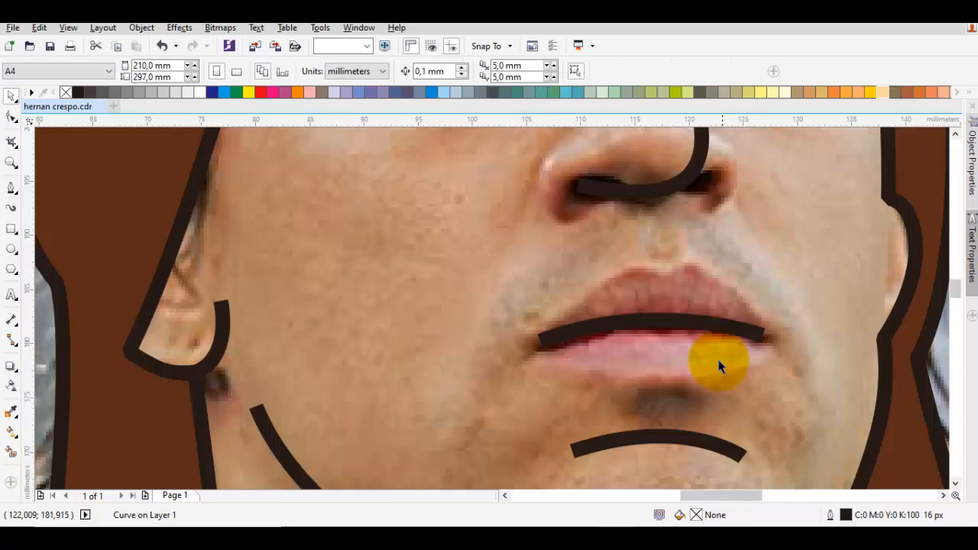
mouse_move(716, 414)
left_mouse_down()
mouse_move(703, 333)
mouse_move(685, 347)
mouse_move(685, 337)
left_mouse_up()
key("Escape")
Step: Fill the face and neck shape with a light peach shade (C:0 M:24 Y:28 K:0) from the swatch's colour variations
scroll(684, 337, "down", 2)
left_click(715, 268)
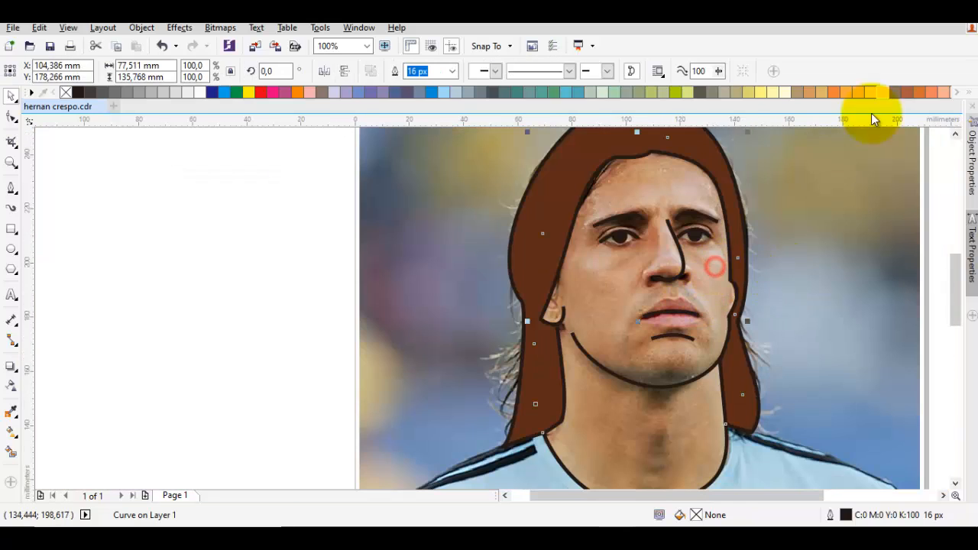
left_click_drag(884, 92, 917, 133)
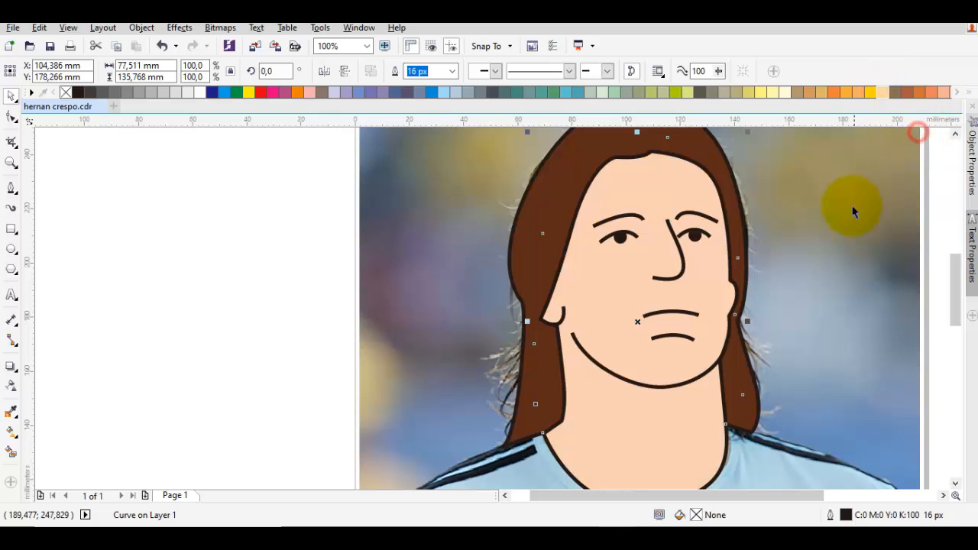
Step: Move the reference photo off to the left of the illustration to check the drawing, and undo the move
scroll(841, 236, "down", 1)
left_click_drag(841, 238, 726, 265)
left_click(727, 266)
left_click_drag(625, 266, 289, 274)
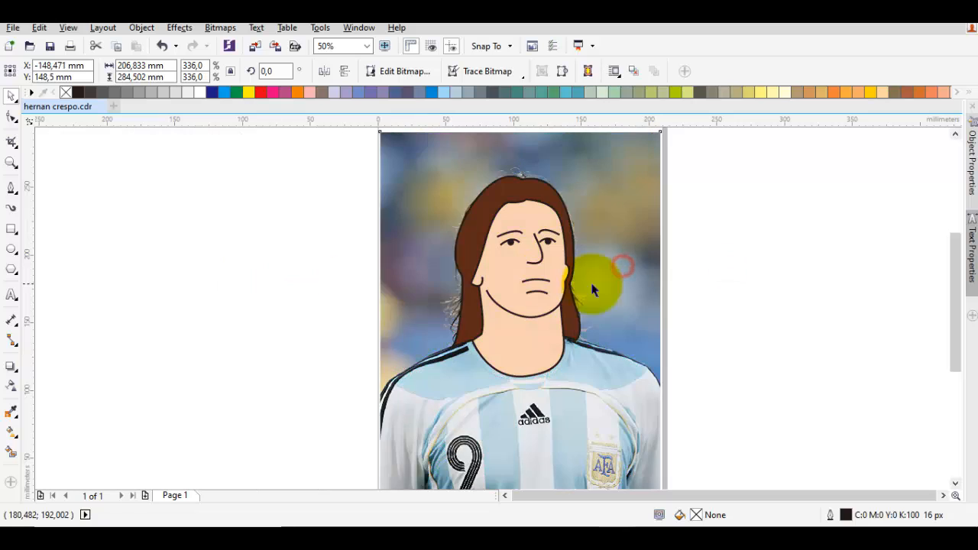
left_click(740, 285)
key("ctrl+z")
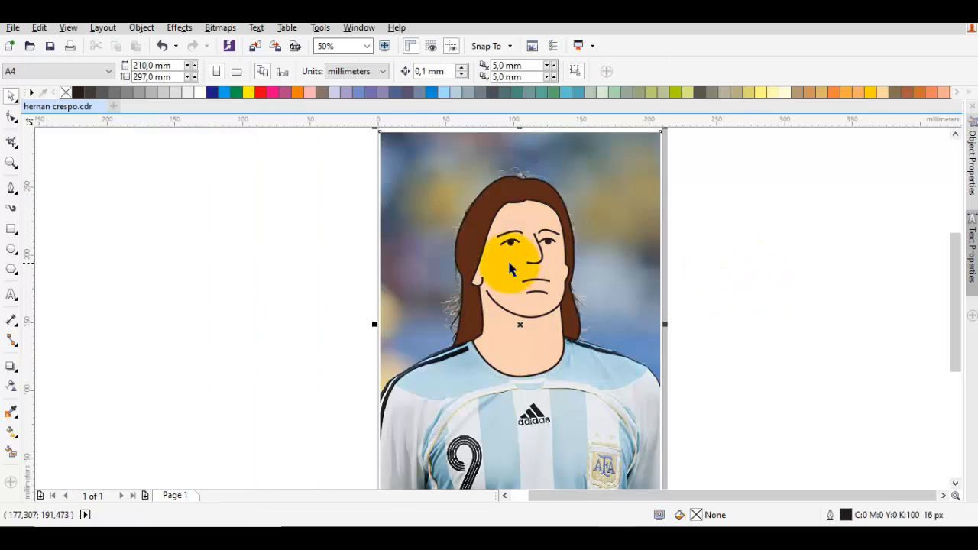
Step: Remove the fill from the face and neck shape to expose the photo beneath
scroll(535, 283, "up", 4)
left_click(513, 294)
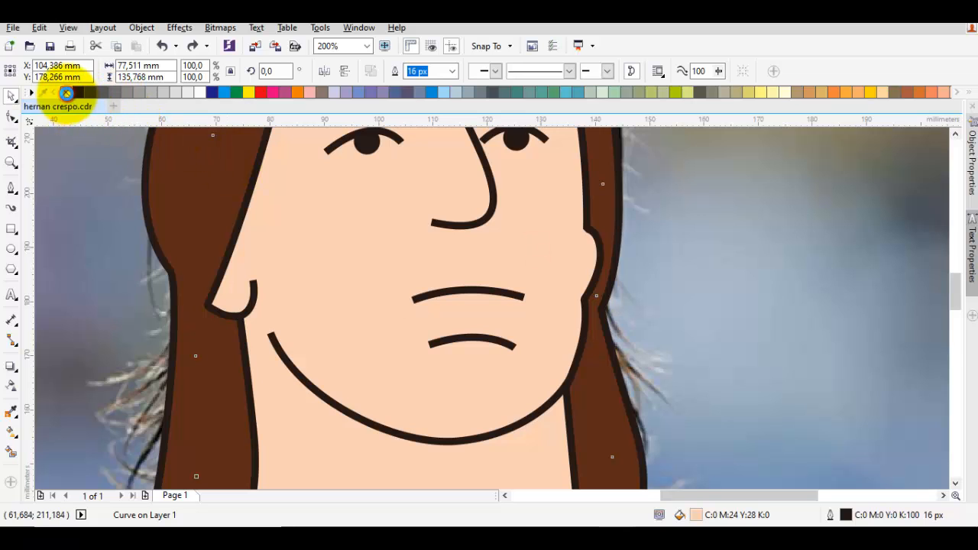
left_click(66, 92)
Step: Shorten the mouth line by moving both end nodes inward and adjust its handles to refine the curve
scroll(439, 298, "up", 2)
double_click(432, 284)
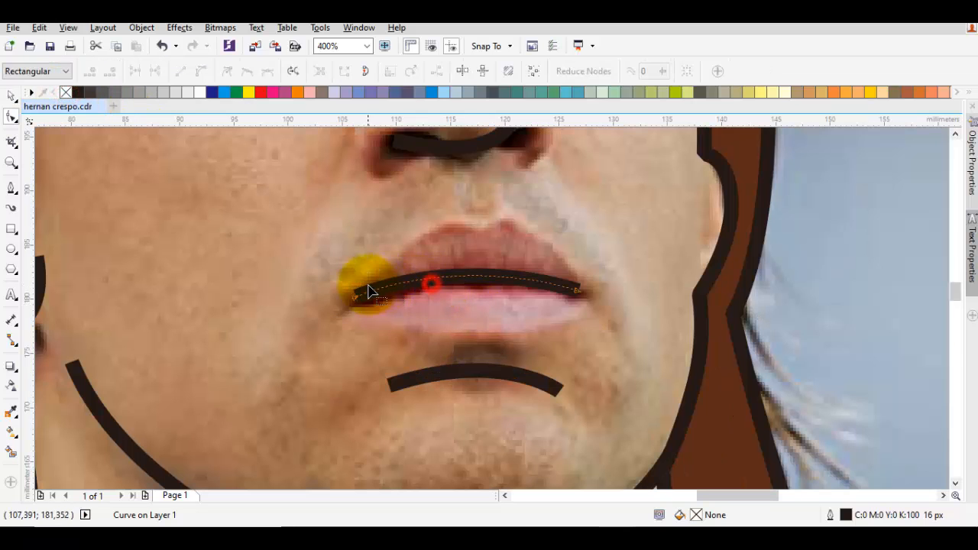
left_click_drag(377, 308, 376, 307)
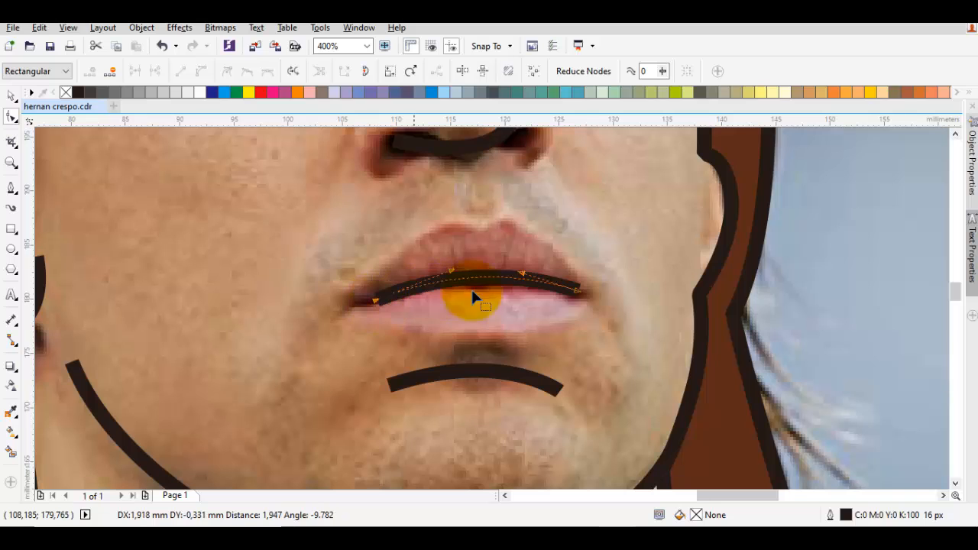
left_click_drag(572, 301, 533, 284)
left_click(454, 281)
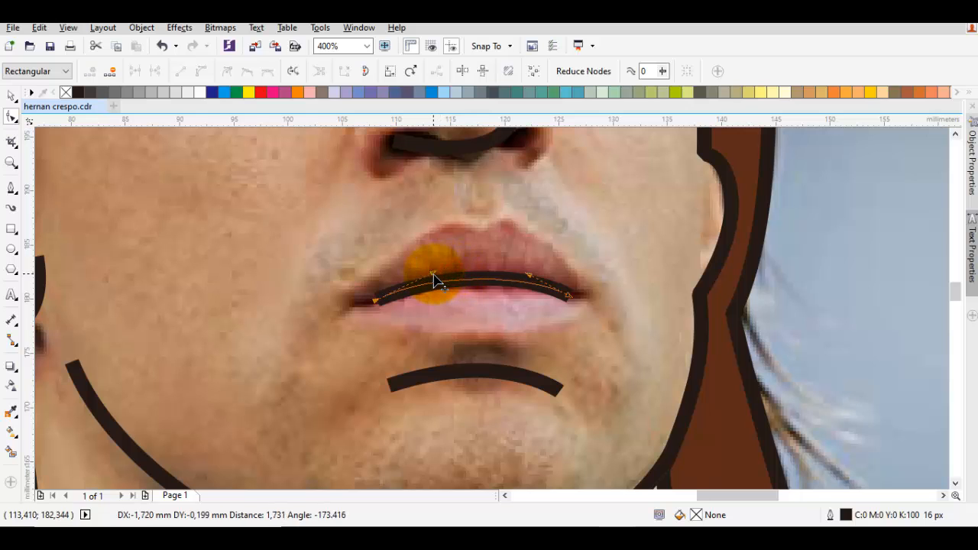
Step: Adjust the mouth curve's left handle and fill the face and neck shape with light peach from the swatch's colour variations
left_click_drag(433, 274, 433, 273)
key("space")
scroll(433, 273, "down", 1)
key("Escape")
left_click(519, 246)
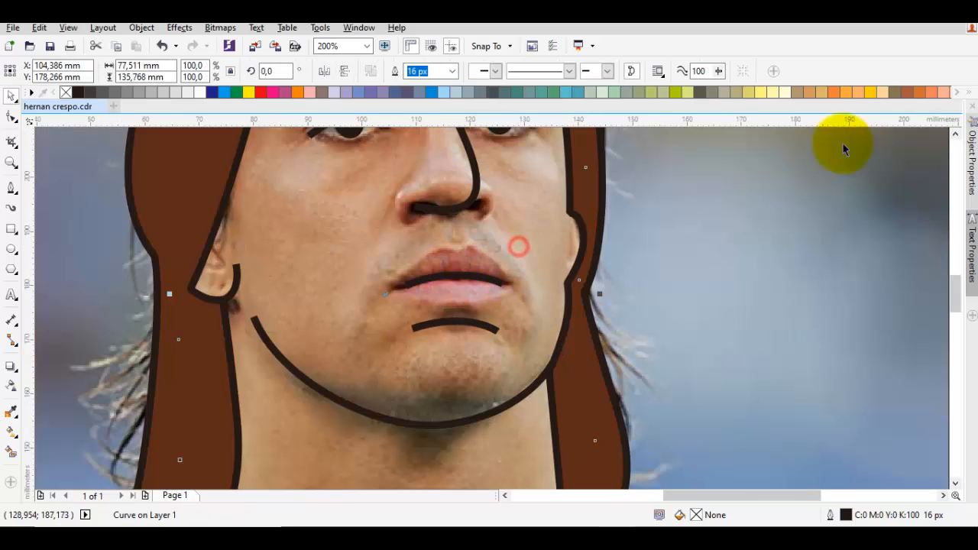
left_click(886, 95)
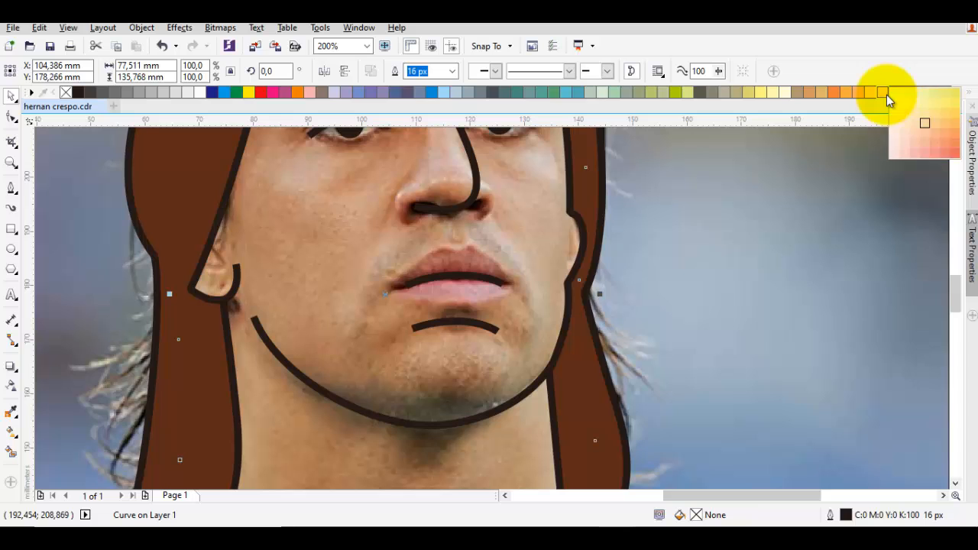
left_click(919, 132)
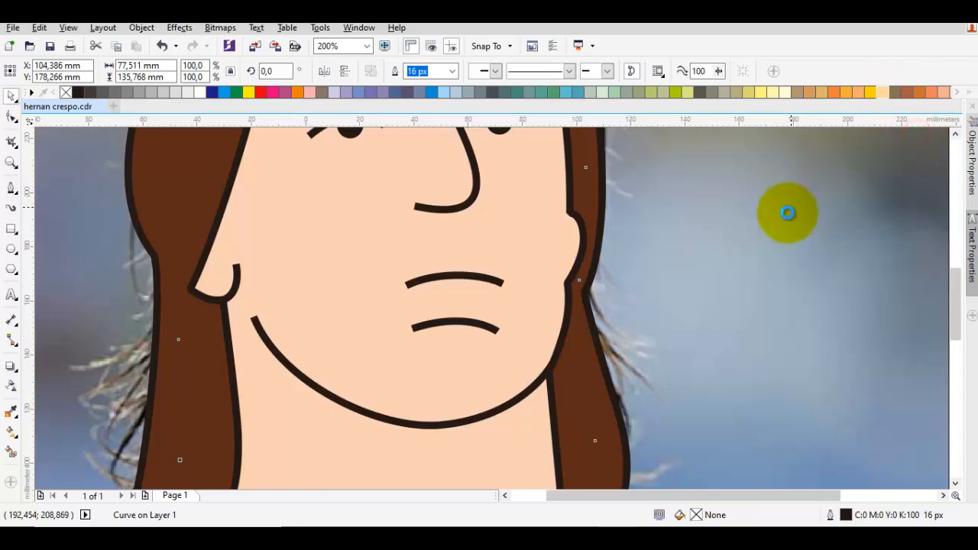
scroll(786, 212, "down", 2)
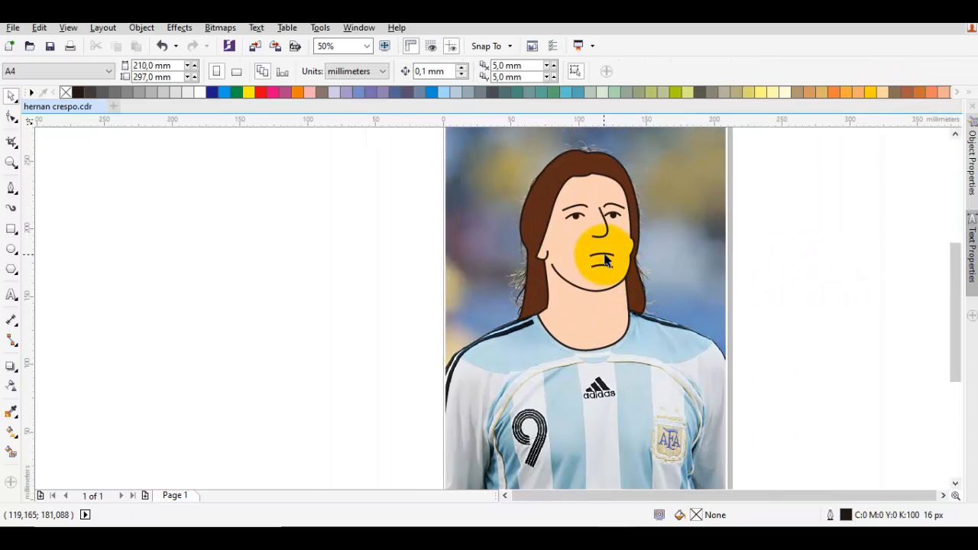
Step: Refine the mouth line's curve by slightly moving the handle of its right end node
scroll(606, 261, "up", 4)
double_click(633, 261)
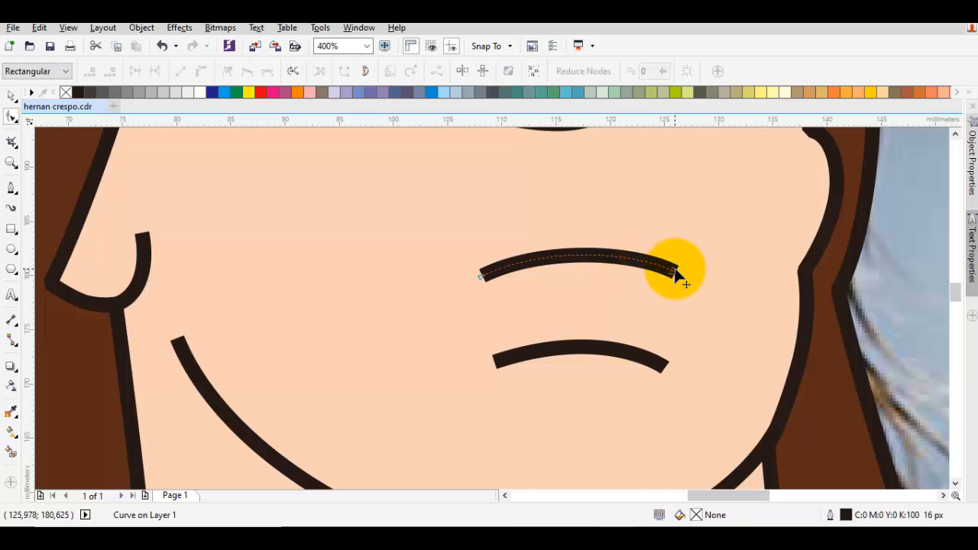
left_click(676, 273)
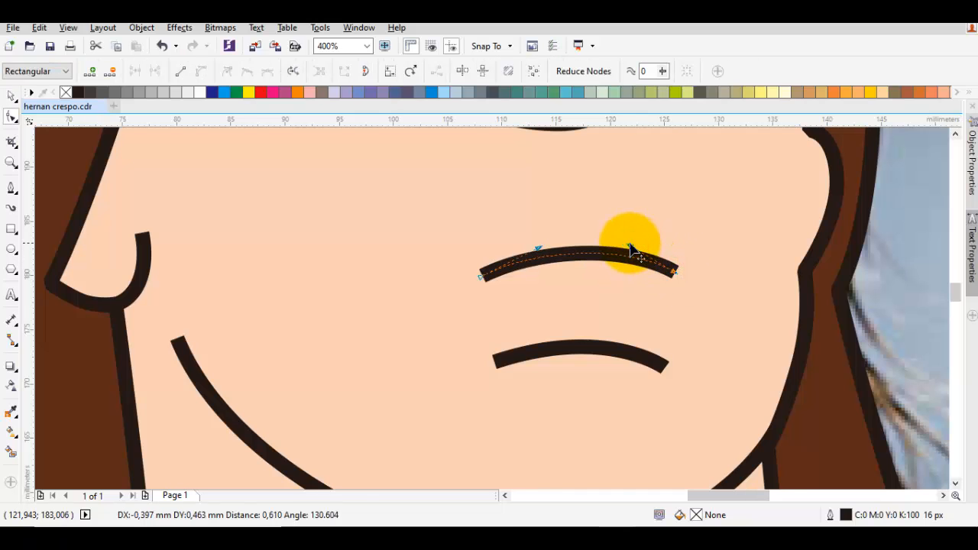
left_click_drag(630, 244, 630, 244)
key("space")
scroll(638, 256, "down", 2)
Step: Start a 16 px jersey outline inside the neck and trace it over the left shoulder to the photo's left edge
left_click_drag(669, 334, 686, 204)
key("Escape")
key("F5")
left_click(593, 276)
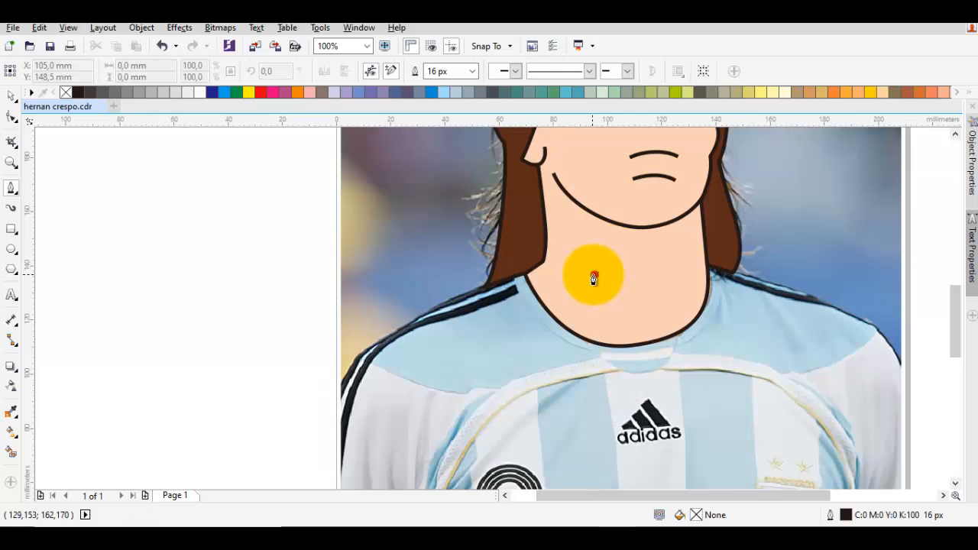
left_click(524, 273)
left_click_drag(599, 255, 552, 229)
left_click_drag(483, 287, 569, 221)
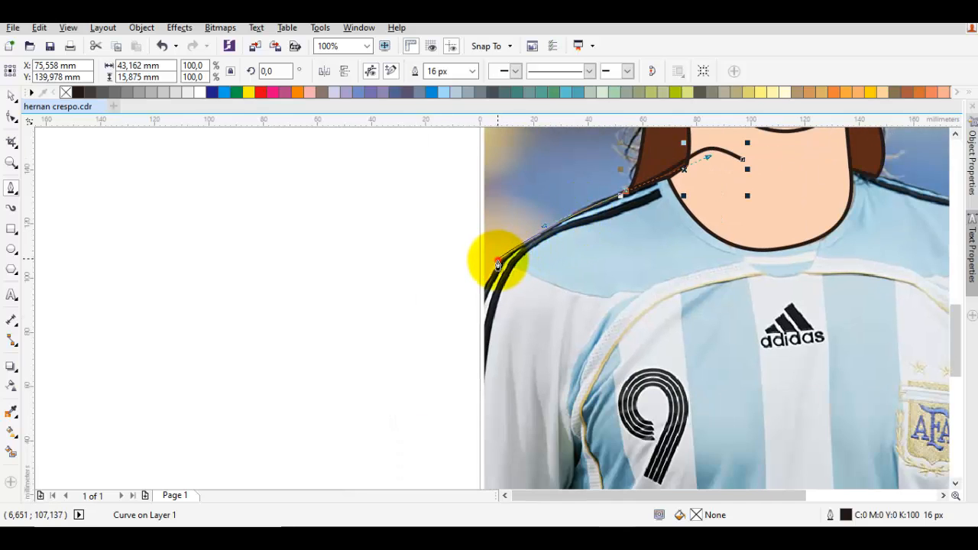
left_click_drag(493, 267, 484, 288)
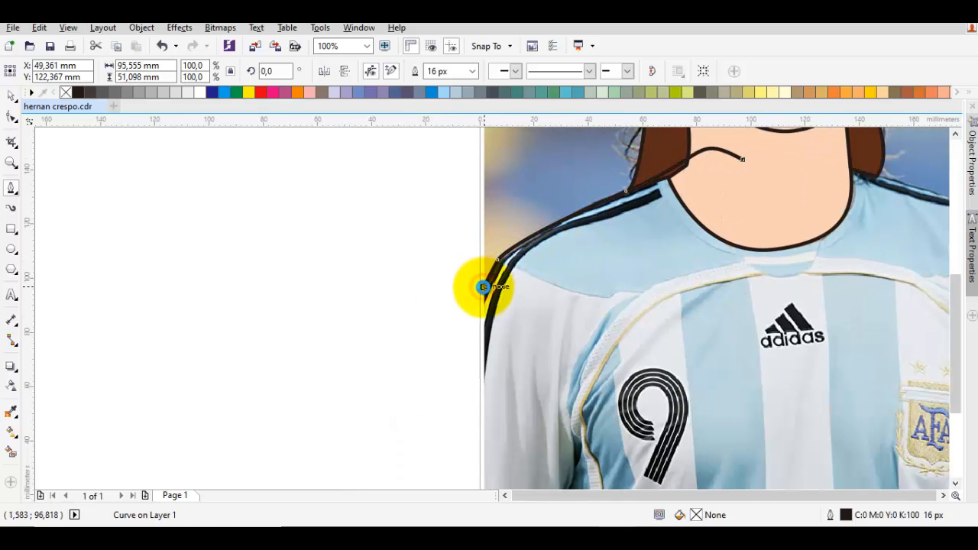
Step: Continue the jersey outline down the photo's left edge, along its bottom edge and up its right edge to the shoulder
scroll(479, 279, "down", 3)
scroll(477, 321, "up", 1)
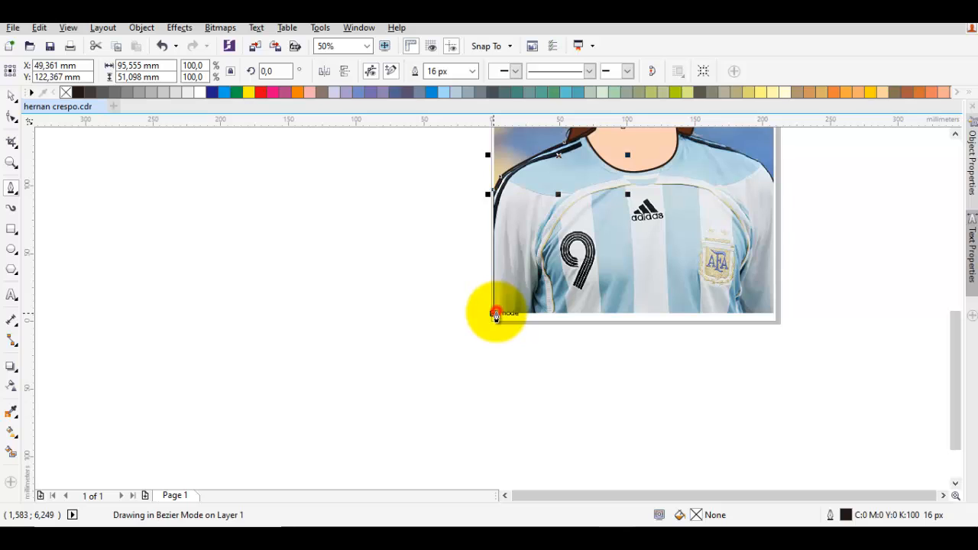
left_click(495, 313)
left_click(775, 314)
left_click_drag(770, 218, 714, 358)
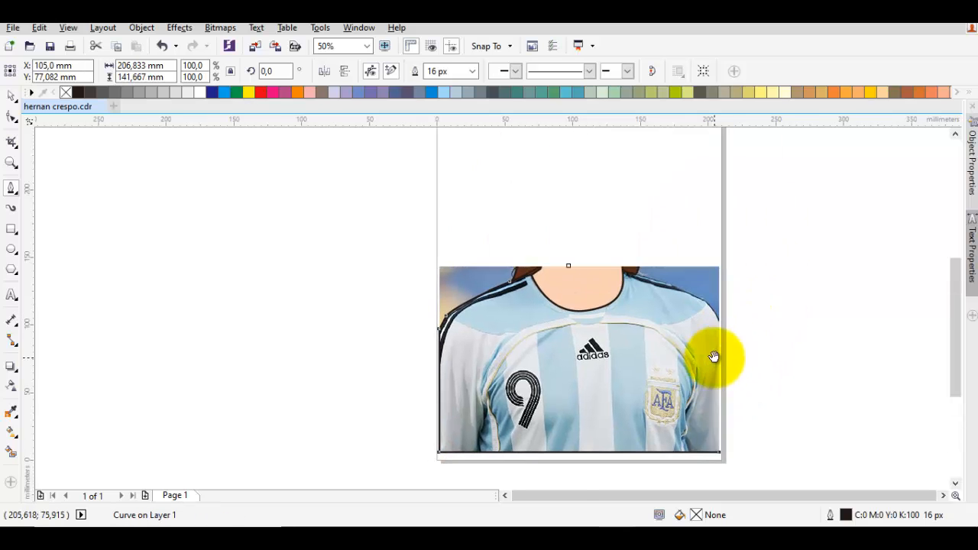
scroll(713, 357, "up", 2)
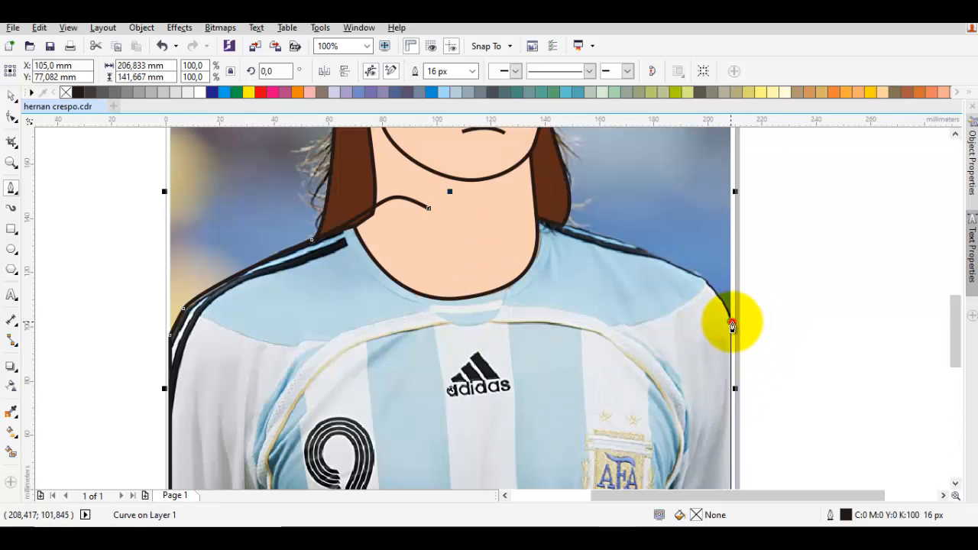
left_click(731, 322)
Step: Trace the right shoulder up to the neck and close the jersey outline with a curve across the neck
left_click_drag(680, 274, 550, 172)
scroll(558, 225, "up", 2)
scroll(550, 172, "down", 1)
left_click_drag(354, 195, 302, 314)
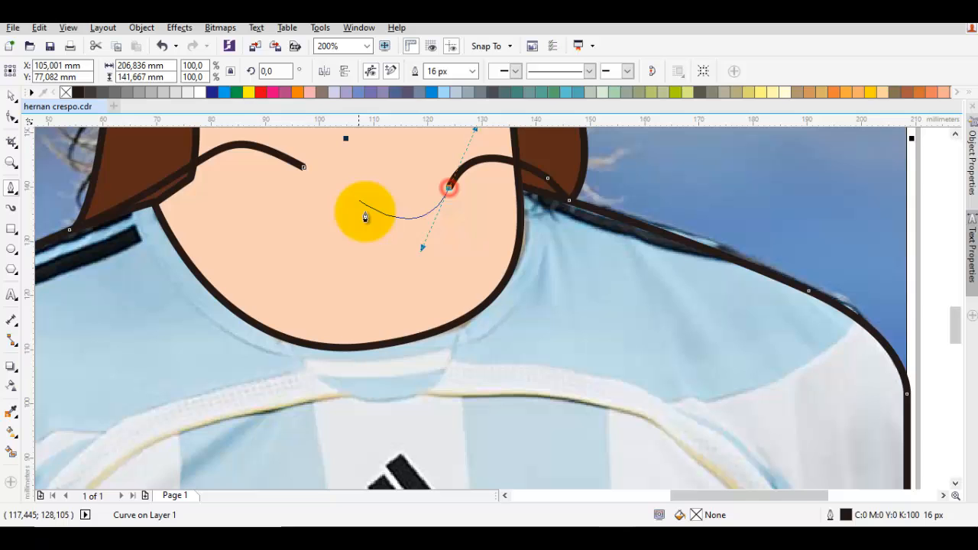
left_click(304, 169)
scroll(480, 267, "down", 2)
Step: Reorder the jersey shape to sit directly in front of the photo, beneath the face and hair
right_click(480, 267)
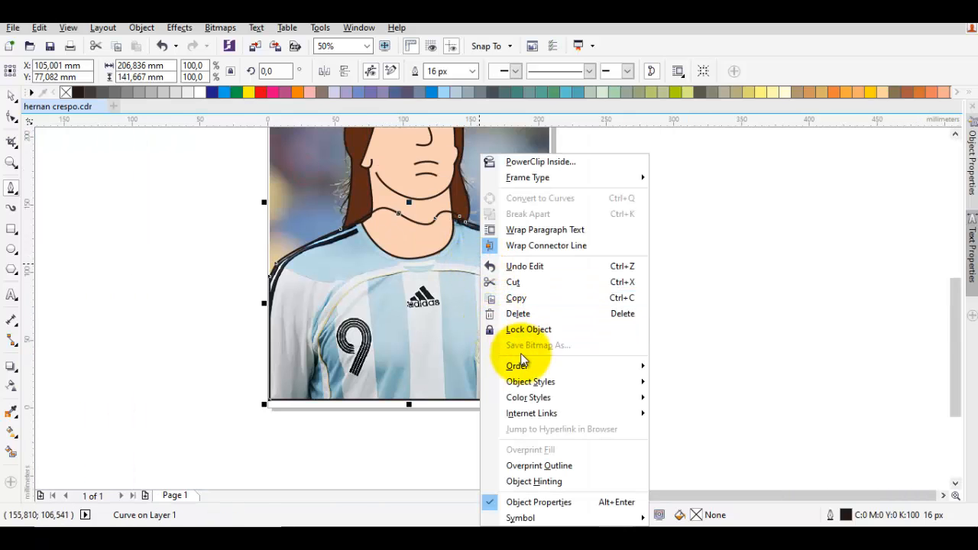
mouse_move(528, 365)
left_click(687, 470)
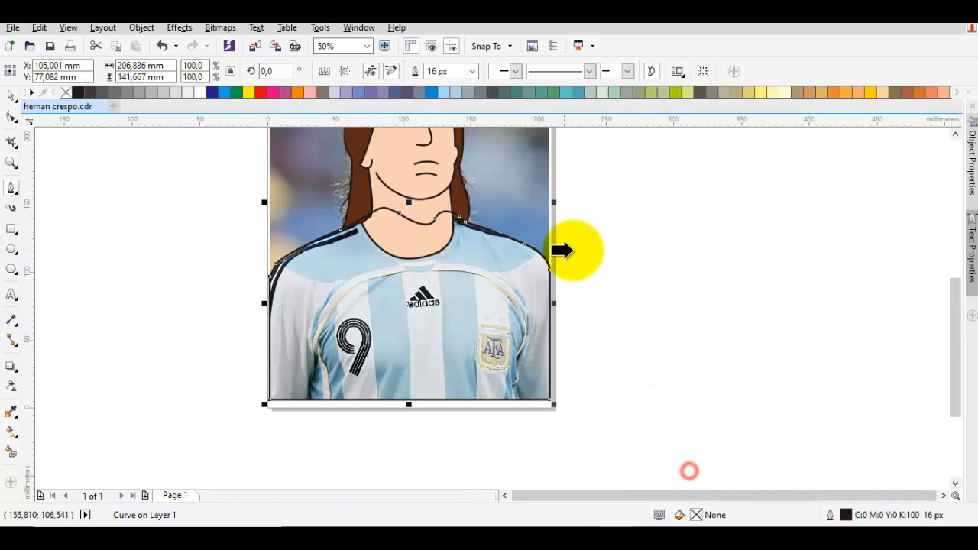
left_click(522, 214)
key("Escape")
Step: Start a Bezier shape for the black shoulder stripes inside the hair, down to the upper stripe's end near the collar
key("space")
scroll(345, 256, "up", 1)
left_click_drag(346, 255, 379, 261)
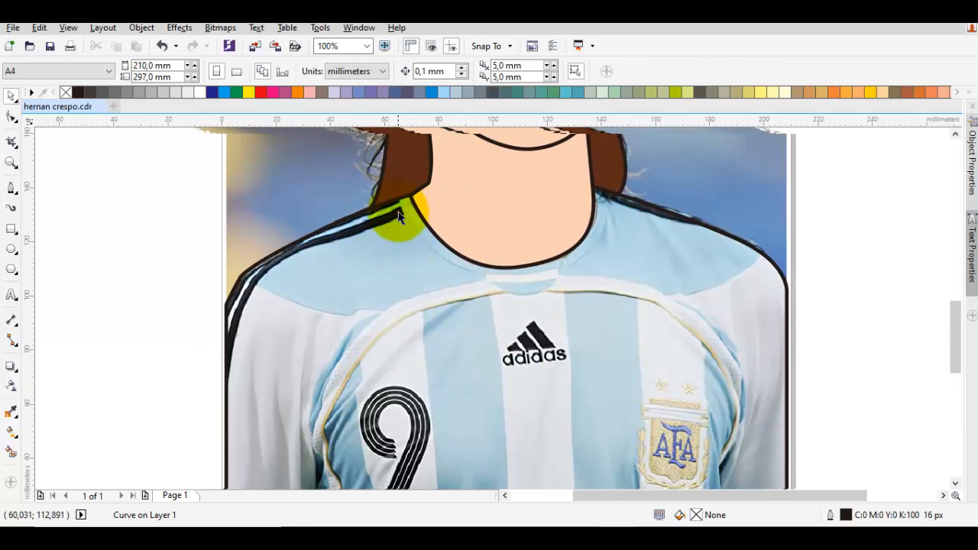
scroll(398, 215, "up", 1)
key("space")
left_click_drag(400, 213, 505, 242)
scroll(472, 217, "up", 1)
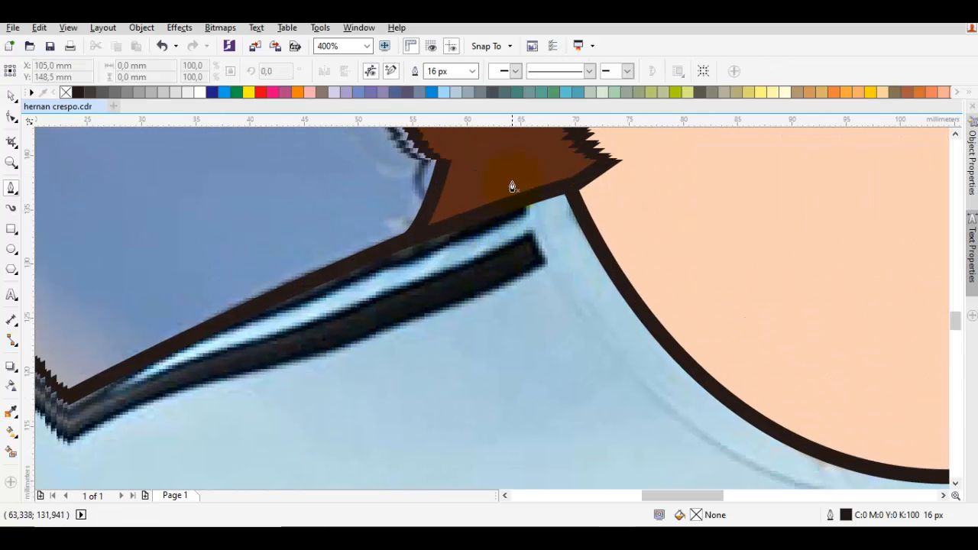
left_click_drag(509, 168, 537, 204)
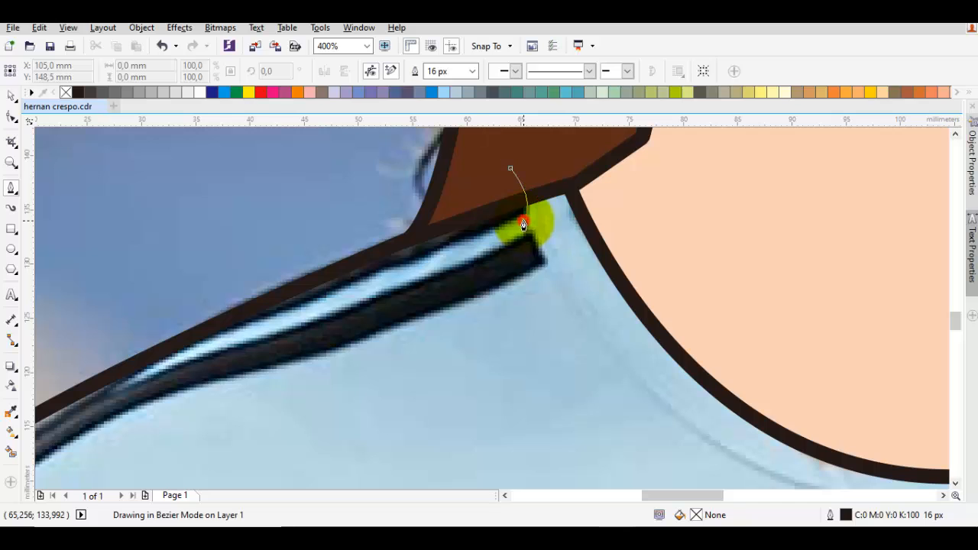
left_click(523, 221)
Step: Trace the lower edge of the upper black stripe down the left sleeve and return along the light gap toward the collar
scroll(371, 277, "down", 1)
left_click_drag(371, 279, 590, 201)
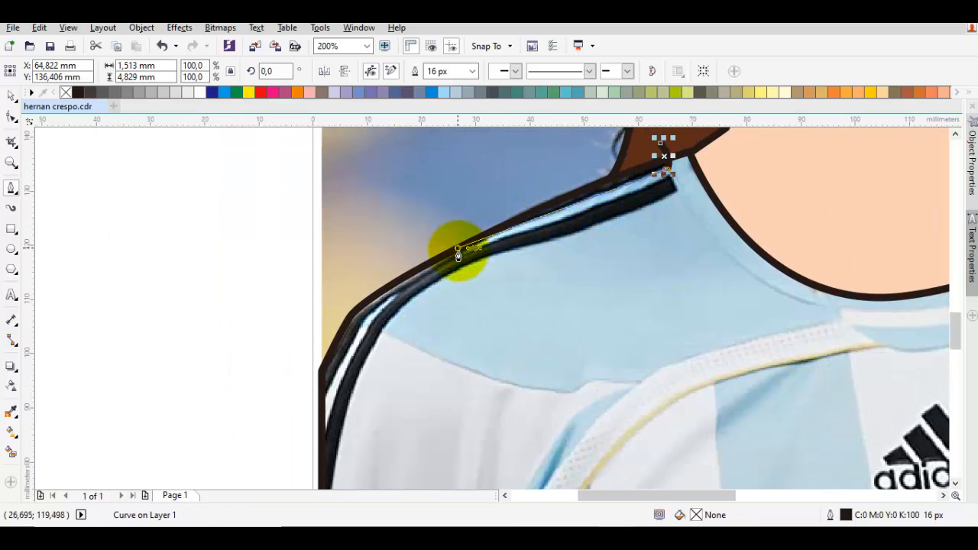
left_click_drag(447, 253, 380, 292)
left_click_drag(341, 385, 378, 319)
left_click_drag(341, 370, 348, 317)
left_click_drag(484, 204, 525, 233)
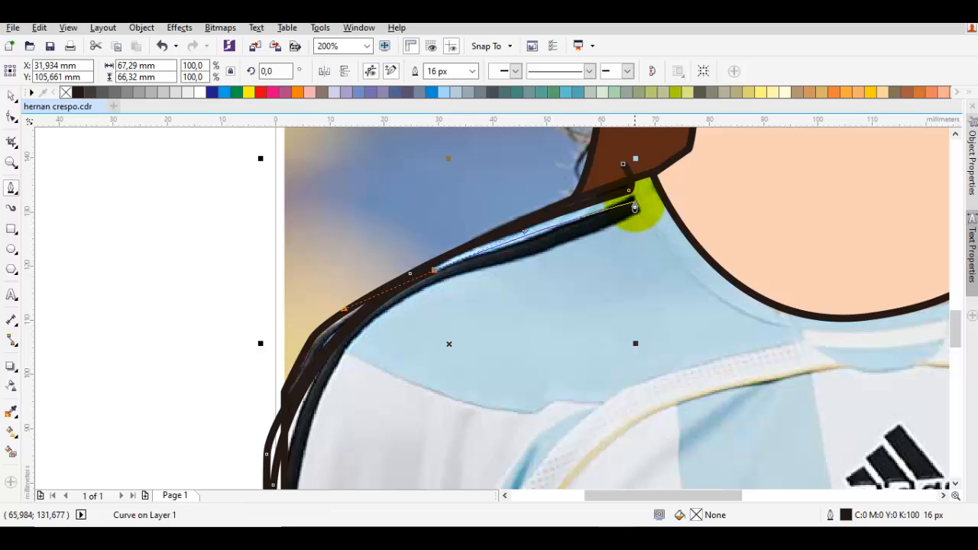
Step: Trace the blunt collar end of the lower black stripe and its lower edge down the left sleeve
left_click_drag(634, 208, 642, 218)
left_click(642, 218)
left_click_drag(444, 280, 385, 295)
left_click_drag(298, 468, 425, 289)
left_click_drag(405, 372, 365, 440)
scroll(365, 439, "down", 1)
Step: Carry the stripe shape in a wide loop outside the left sleeve and over the figure toward the right shoulder
left_click_drag(322, 279, 323, 354)
left_click_drag(337, 298, 446, 191)
scroll(492, 211, "down", 1)
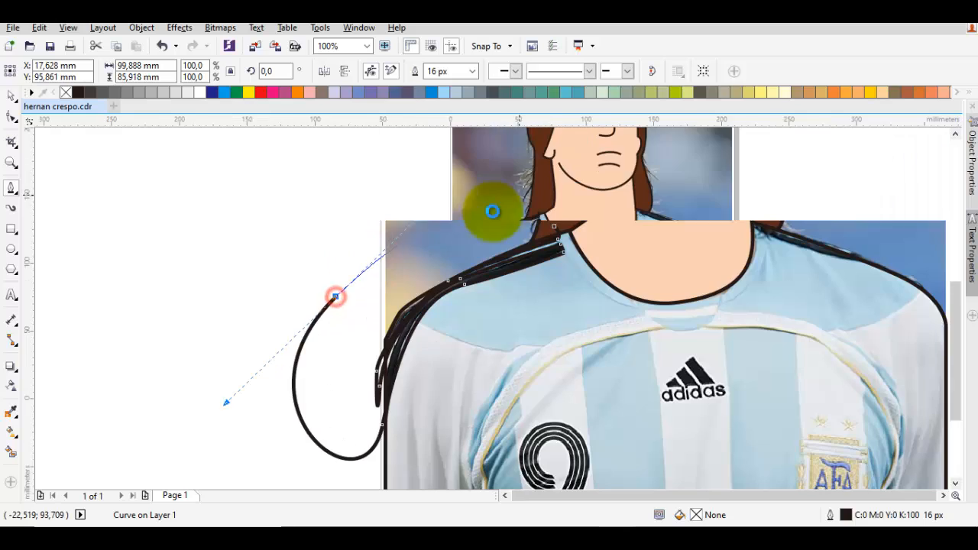
left_click_drag(517, 196, 290, 283)
left_click_drag(440, 256, 550, 273)
scroll(478, 325, "up", 2)
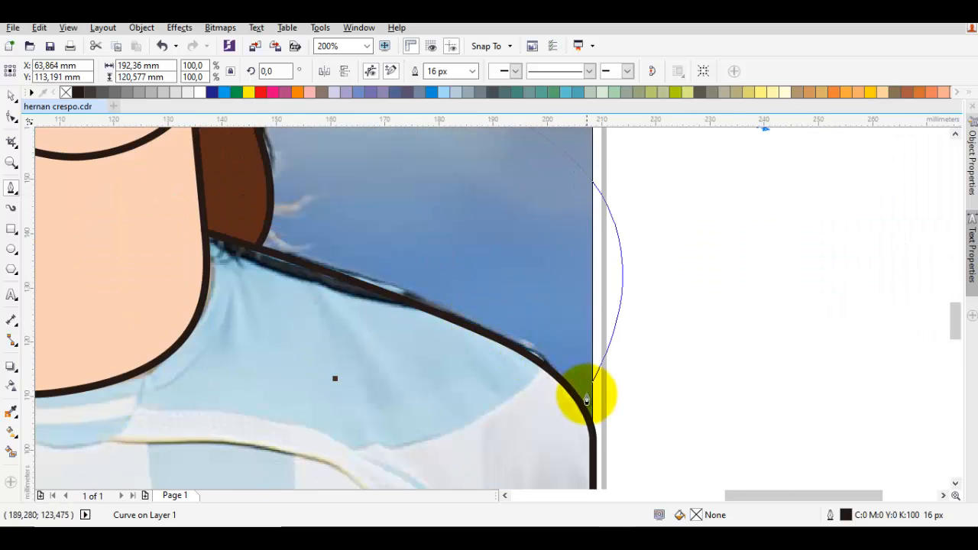
Step: Bring the loop back beyond the right sleeve, trace the right shoulder stripe's lower edge and close the shape across the neck
left_click_drag(595, 404, 278, 273)
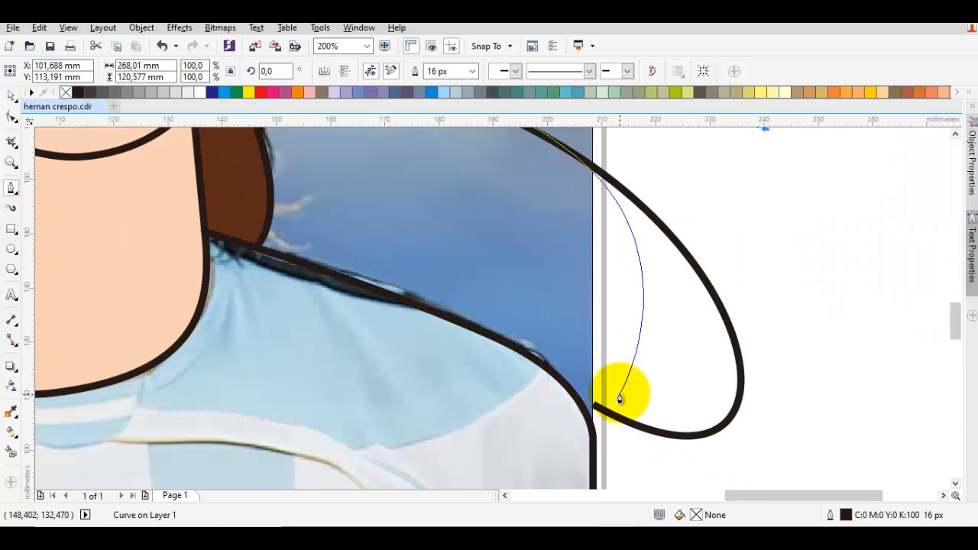
key("ctrl+z")
left_click_drag(618, 409, 244, 273)
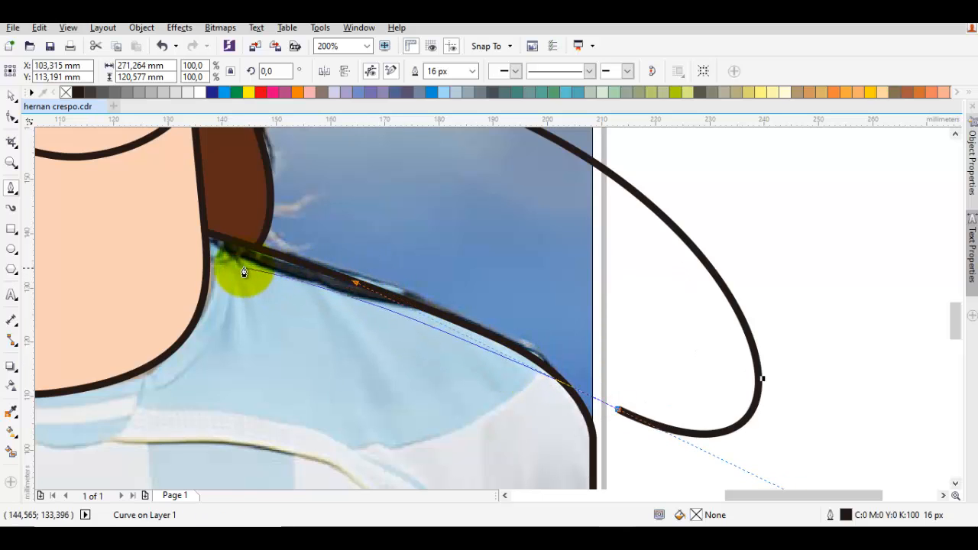
left_click(235, 263)
left_click(182, 224)
scroll(179, 223, "down", 1)
left_click_drag(165, 227, 371, 221)
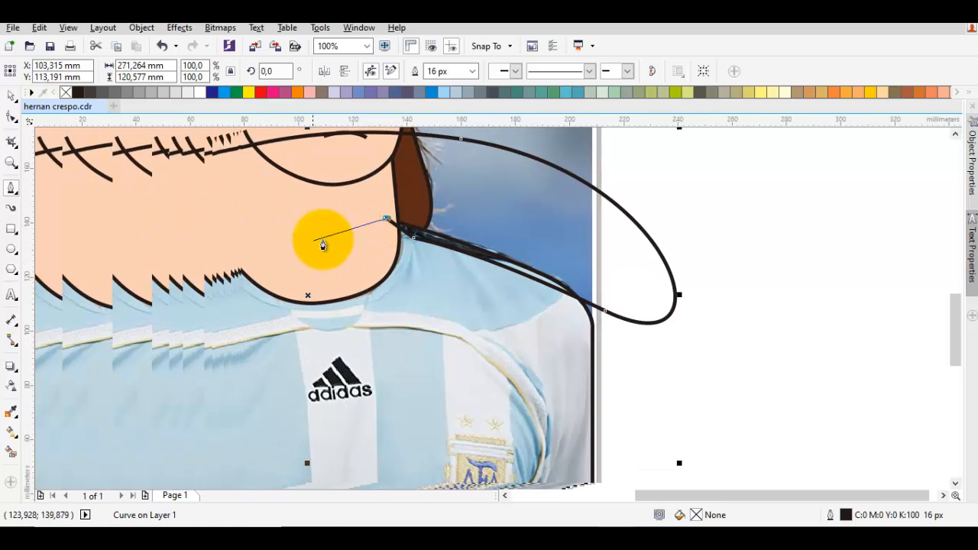
left_click_drag(201, 227, 288, 191)
Step: Intersect the stripe shape with the jersey shape and delete the original oversized stripe shape
key("space")
left_click(423, 301, "shift")
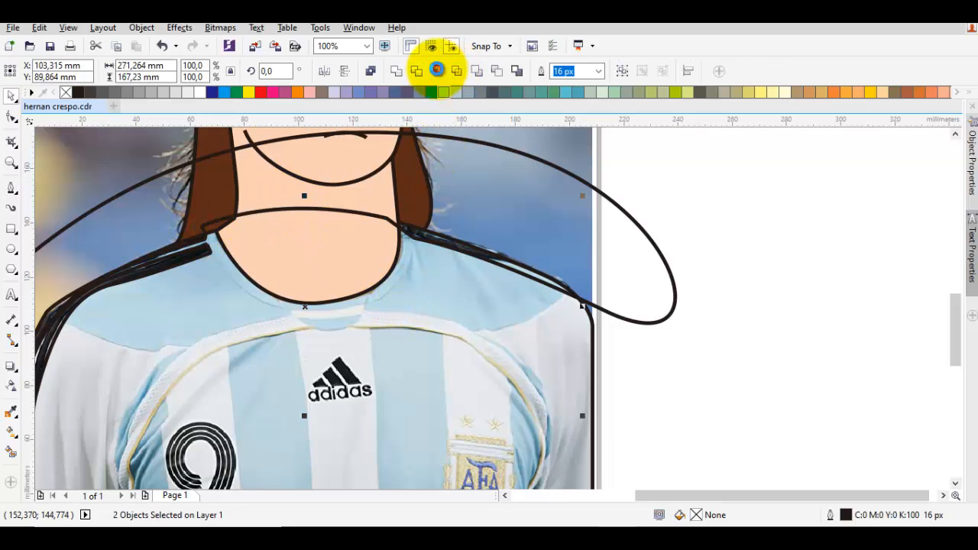
left_click(437, 69)
right_click(513, 192)
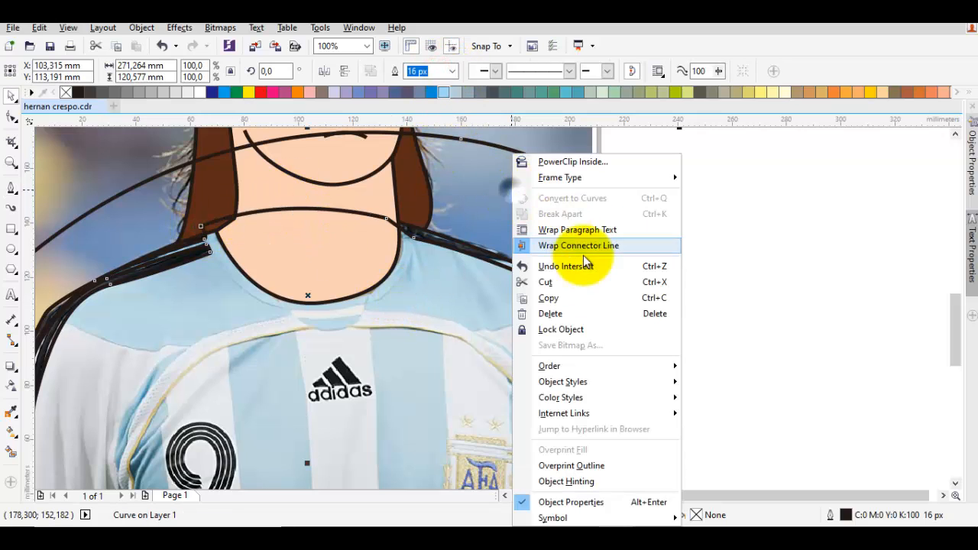
left_click(568, 321)
Step: Fill the intersected shoulder stripe shape with black (C:0 M:0 Y:0 K:100) and remove its outline
scroll(458, 253, "up", 3)
left_click(534, 275)
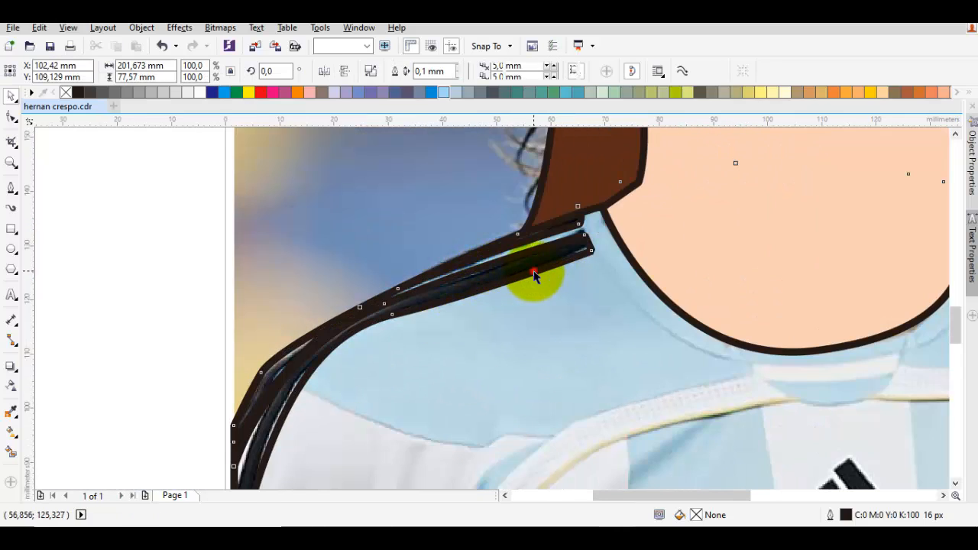
left_click(76, 93)
right_click(67, 93)
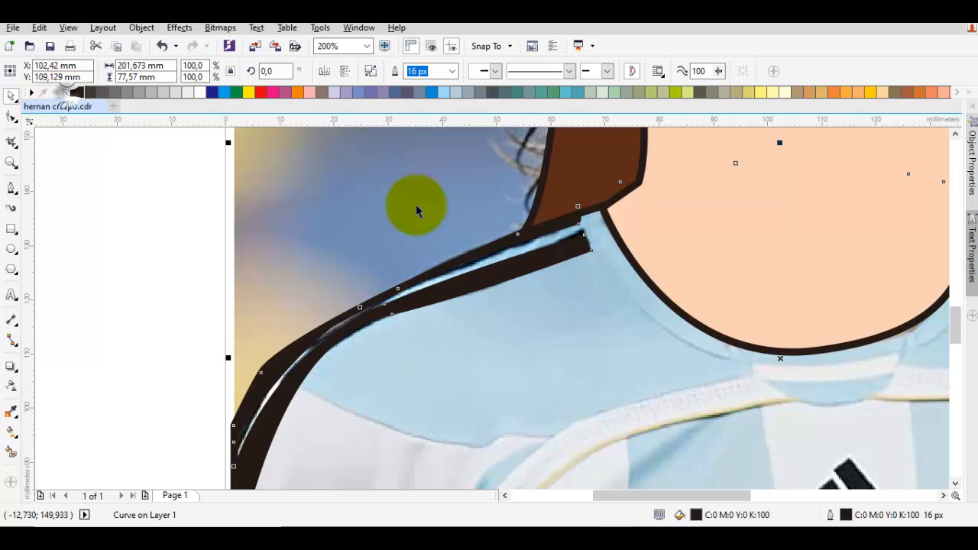
Step: Draw the left collar seam as a curve from the shoulder stripe down toward the centre of the neckline
left_click_drag(541, 246, 307, 240)
key("F5")
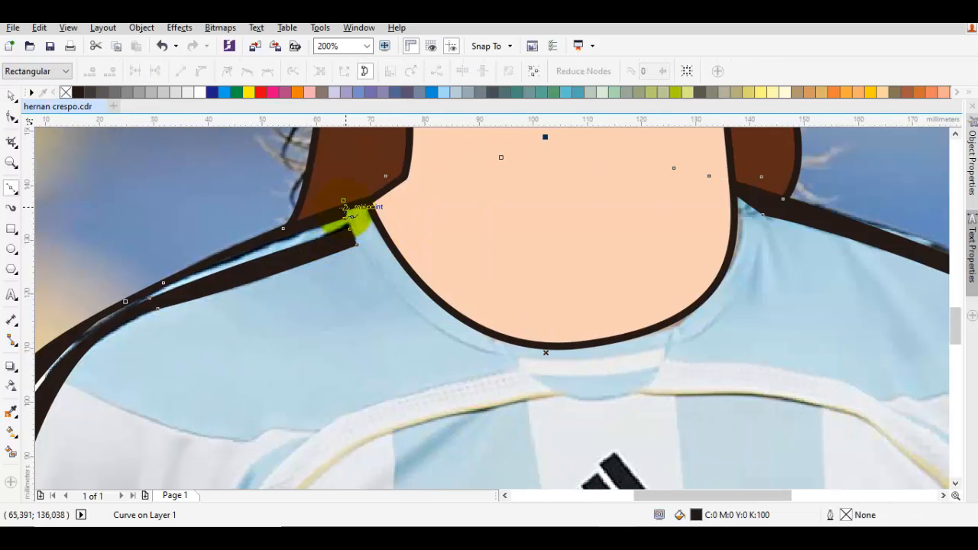
left_click(345, 207)
left_click_drag(487, 341, 434, 381)
Step: Draw the right collar seam as a curve from near the neckline's centre up to the right shoulder stripe
left_click(466, 349)
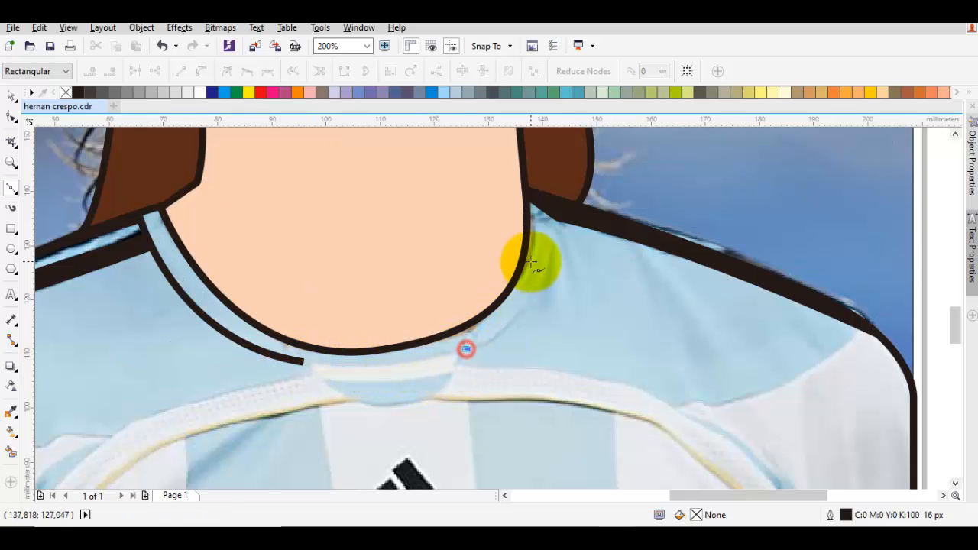
left_click_drag(531, 262, 514, 320)
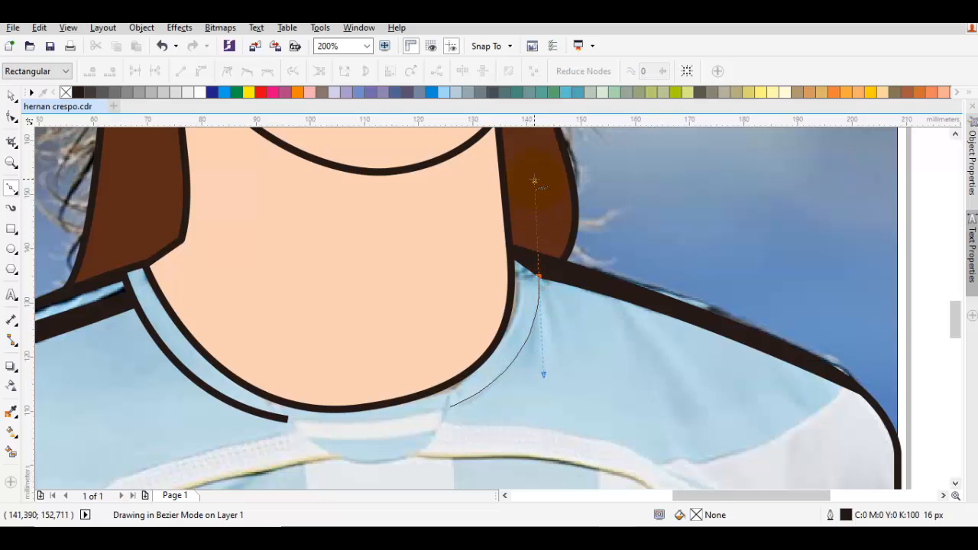
key("space")
scroll(534, 218, "down", 1)
left_click_drag(467, 332, 516, 282)
key("Escape")
Step: Draw the curved lower edge of the collar's centre panel, ending at the right collar seam
scroll(515, 282, "up", 1)
key("space")
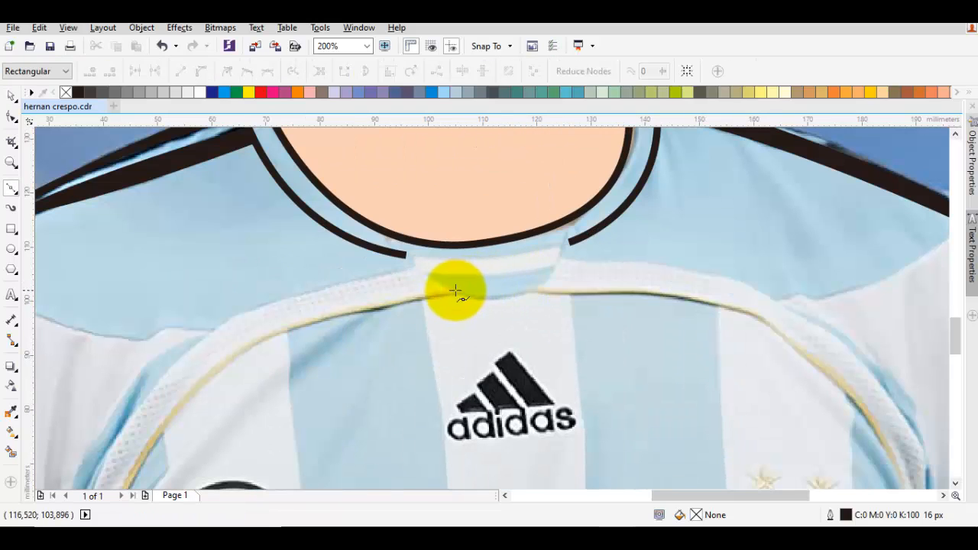
left_click_drag(428, 276, 508, 327)
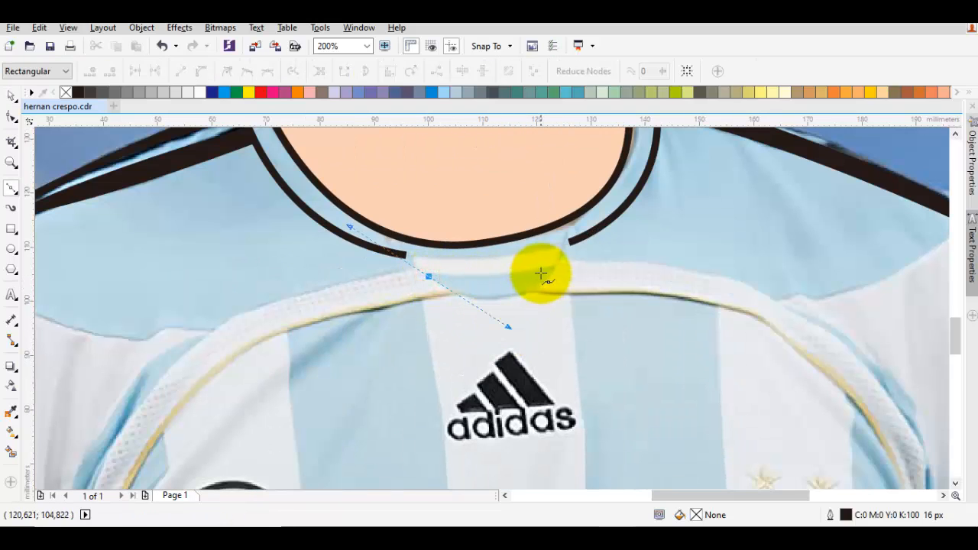
left_click(567, 242)
key("space")
scroll(589, 245, "down", 2)
key("space")
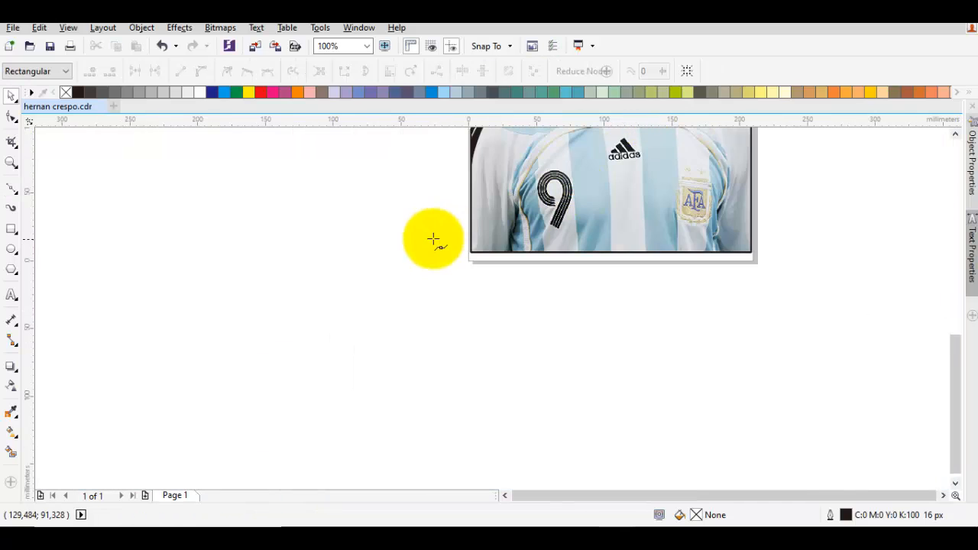
Step: Draw the left side seam as a curve from the armhole's blue edge down to the jersey's bottom edge
scroll(509, 306, "up", 1)
left_click(543, 180)
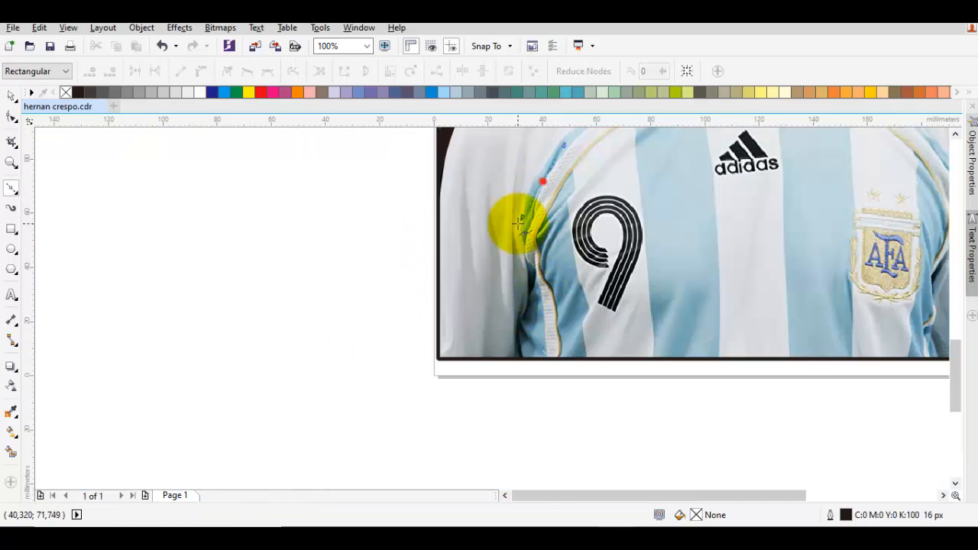
left_click_drag(528, 308, 510, 328)
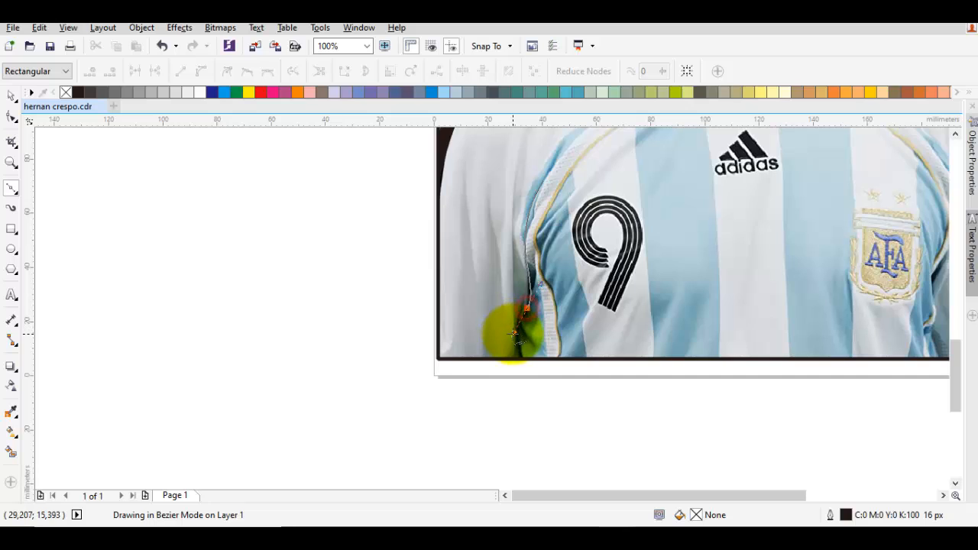
Step: Draw a straight inner fold line on the left sleeve, ending at the side seam on the jersey's bottom edge
scroll(518, 321, "up", 1)
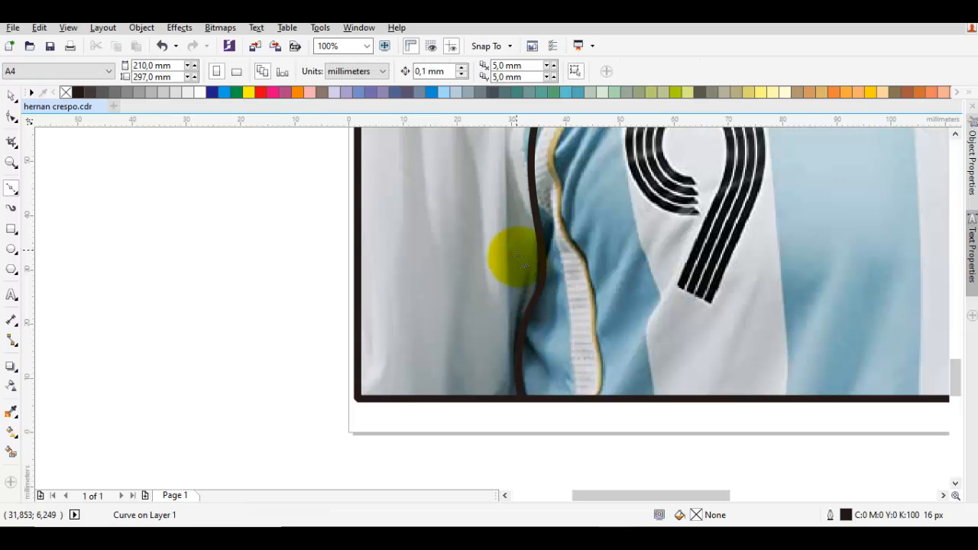
mouse_move(501, 154)
left_mouse_down()
mouse_move(498, 304)
mouse_move(519, 389)
left_mouse_up()
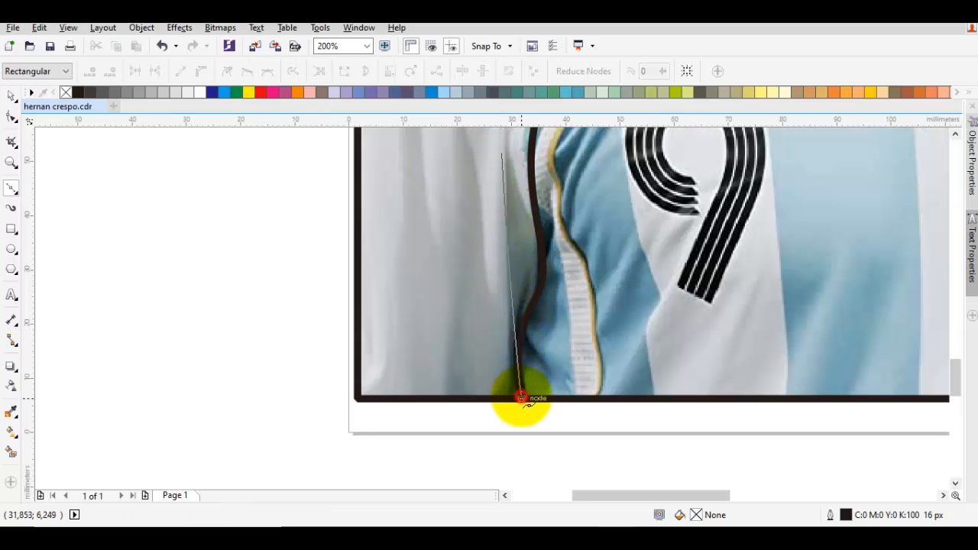
left_click(521, 397)
Step: Draw a slanted fold line from the left chest piping down to the left side seam
left_click_drag(553, 189, 478, 359)
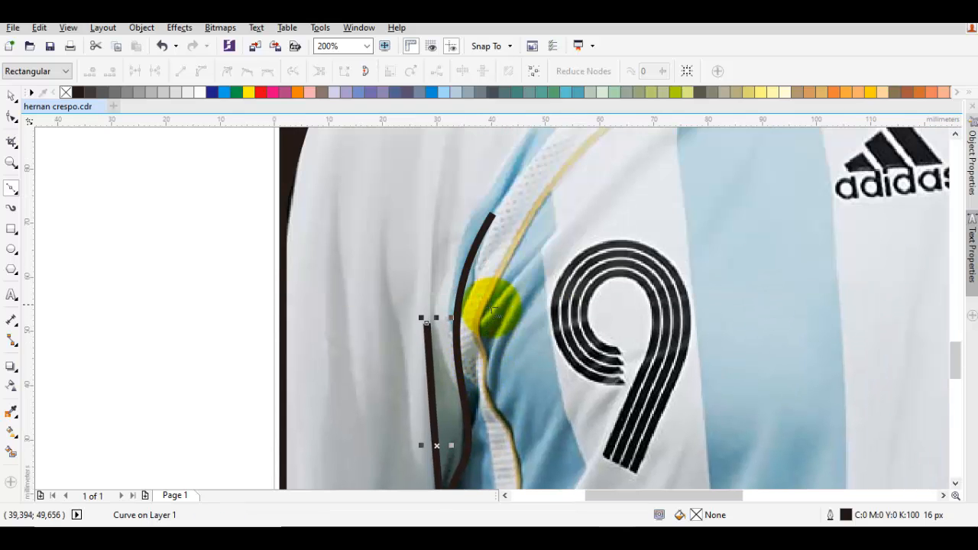
left_click_drag(511, 245, 472, 428)
key("space")
key("space")
Step: Draw a long, nearly vertical fold line on the left sleeve, outside the inner fold line
left_click_drag(431, 263, 536, 283)
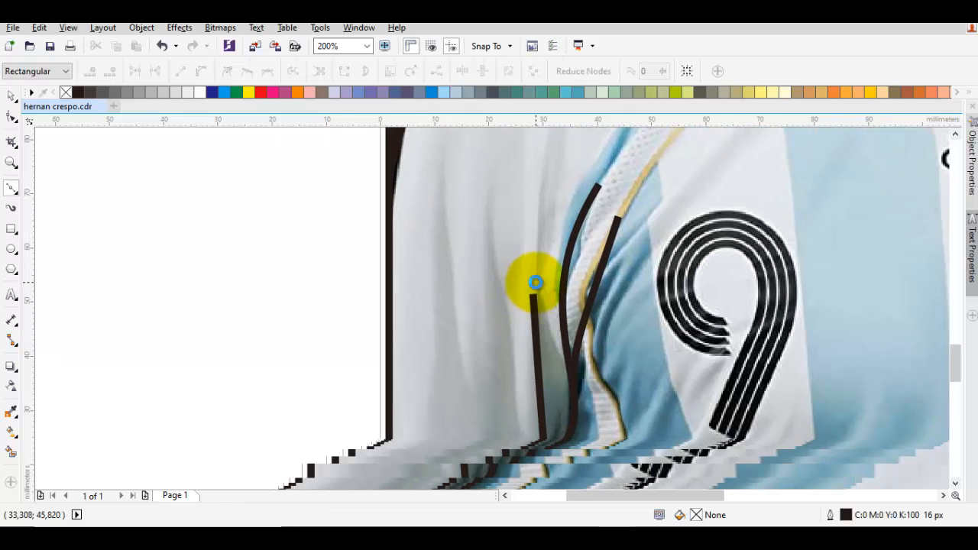
key("space")
key("space")
left_click(496, 190)
left_click_drag(504, 417, 486, 302)
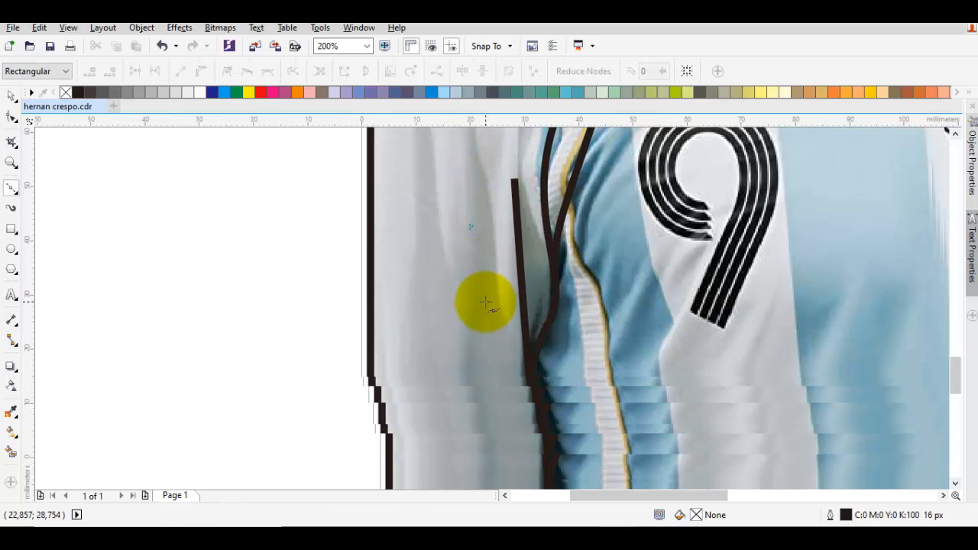
left_click(486, 306)
Step: Draw the right armhole seam as a curve bowing outward beside the AFA crest and ending at the armpit
key("space")
scroll(497, 315, "down", 1)
left_click(688, 296)
left_click_drag(690, 297, 380, 367)
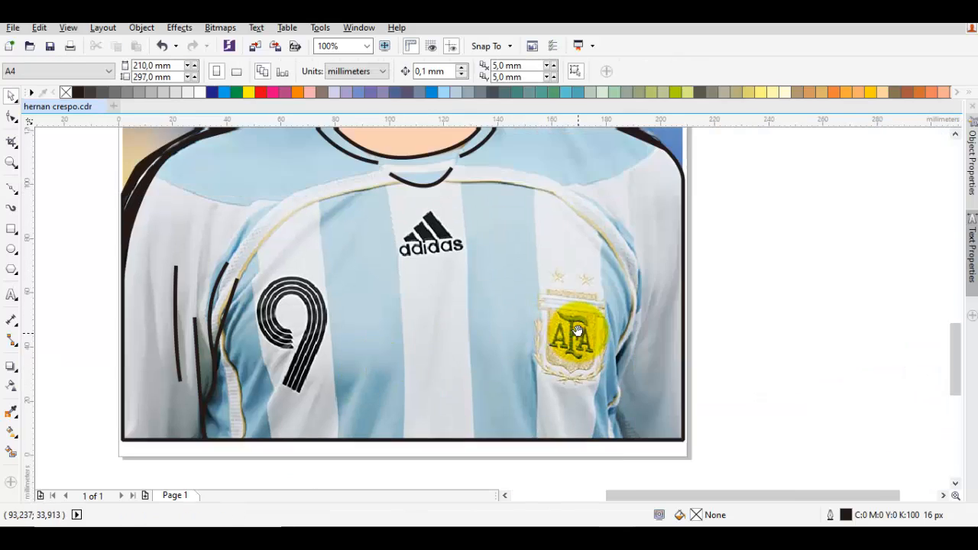
left_click_drag(579, 331, 541, 328)
key("space")
left_click_drag(584, 234, 583, 392)
left_click(574, 355)
key("space")
key("space")
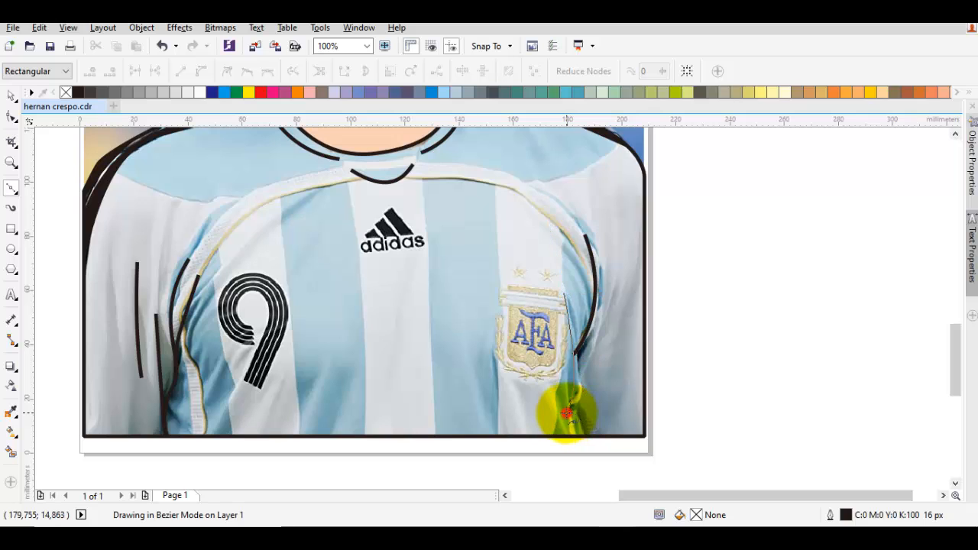
Step: Try to draw the right side fold from beside the crest, with a short segment down to the jersey's bottom edge
left_click(567, 414)
key("space")
scroll(569, 409, "up", 1)
key("space")
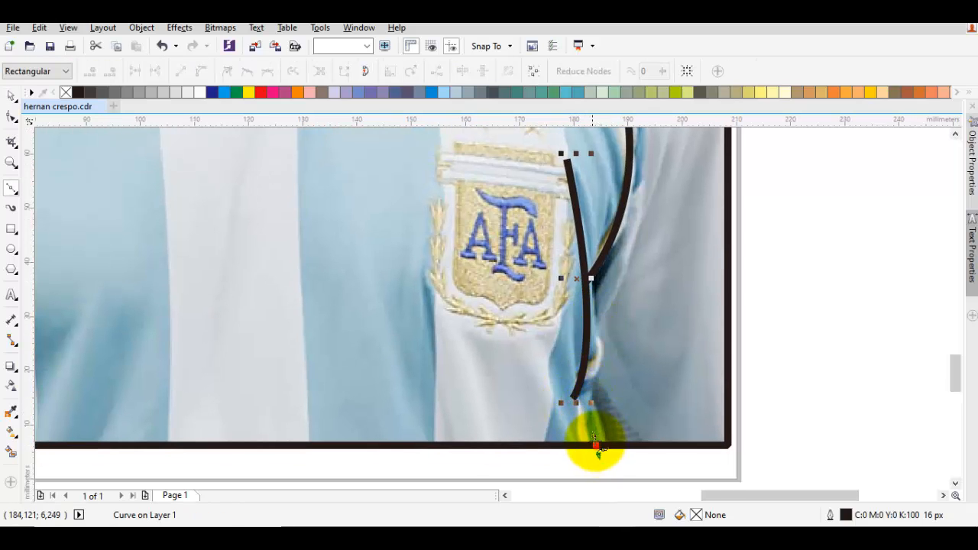
left_click_drag(595, 446, 574, 402)
left_click(574, 397)
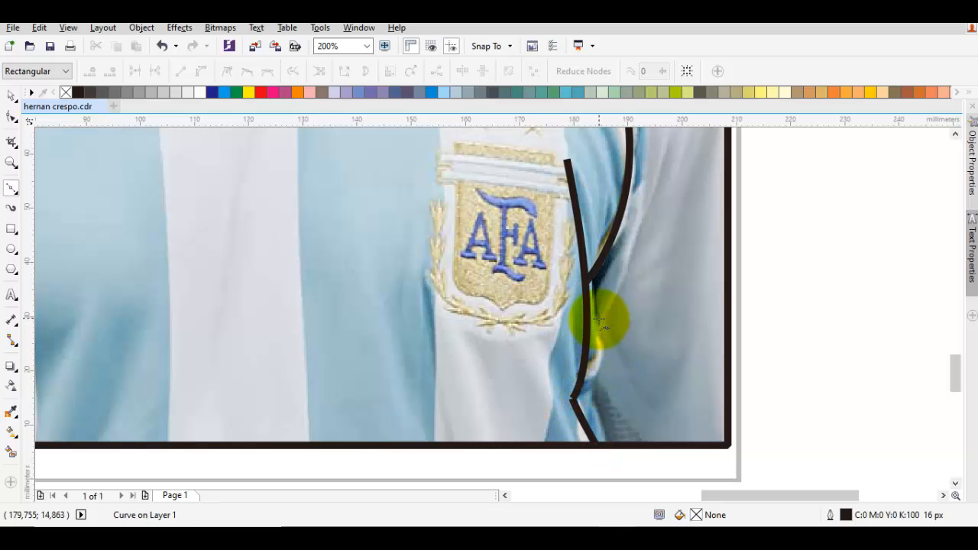
scroll(572, 394, "up", 2)
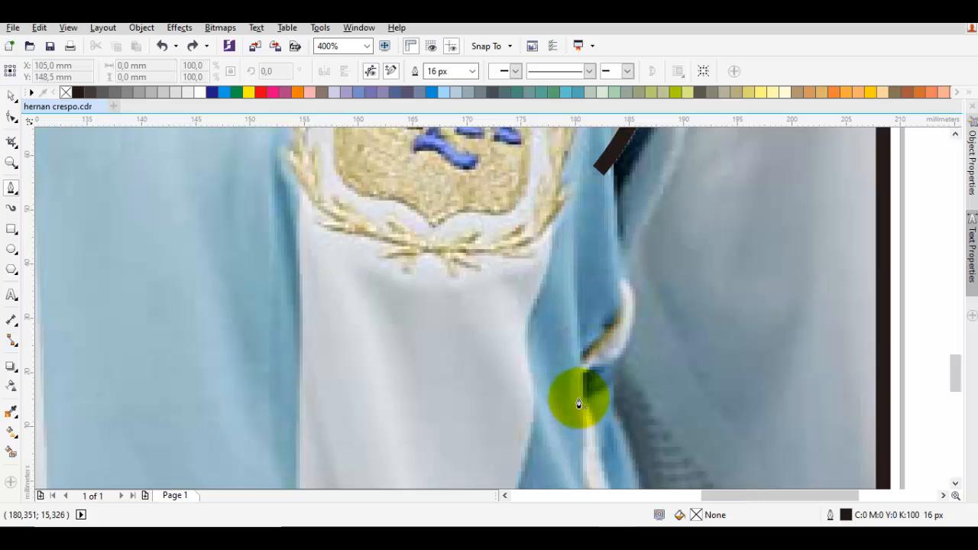
Step: Draw the right side seam as one curve from the jersey's bottom edge, past the armpit, up beside the AFA crest
scroll(585, 385, "down", 1)
key("F5")
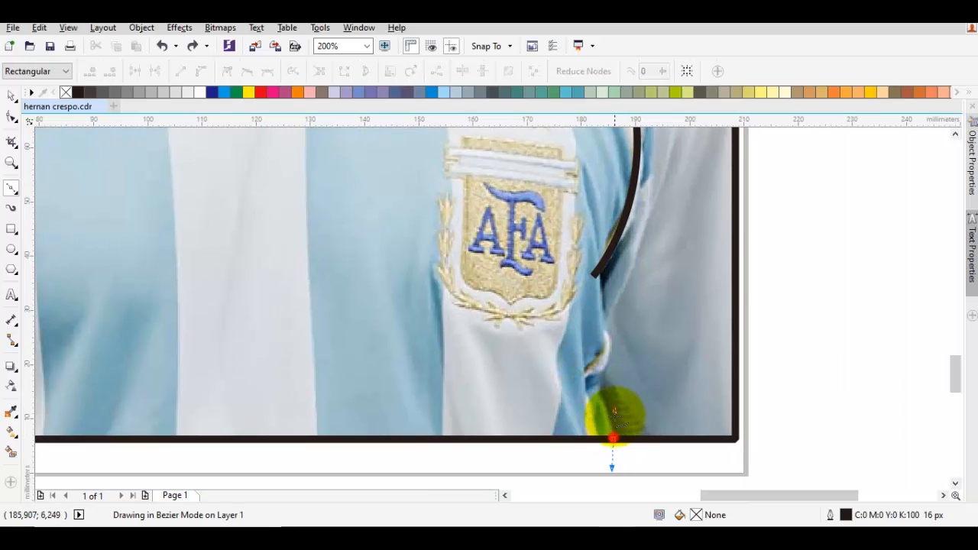
left_click_drag(615, 413, 587, 349)
mouse_move(592, 279)
left_mouse_down()
mouse_move(584, 339)
mouse_move(600, 287)
left_mouse_up()
left_click(579, 231)
key("space")
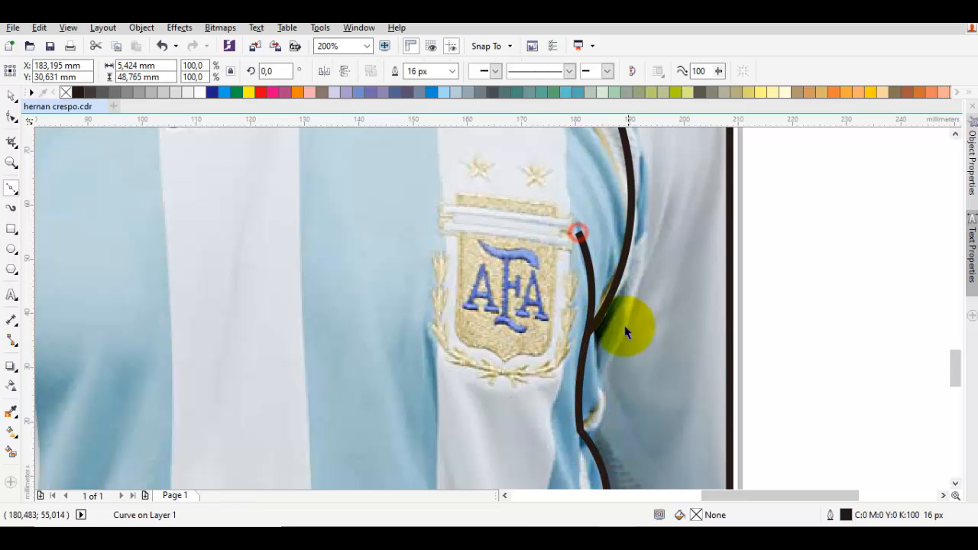
Step: Draw a short fold line from the right sleeve down to the corner of the right side seam
key("space")
left_click_drag(621, 330, 590, 418)
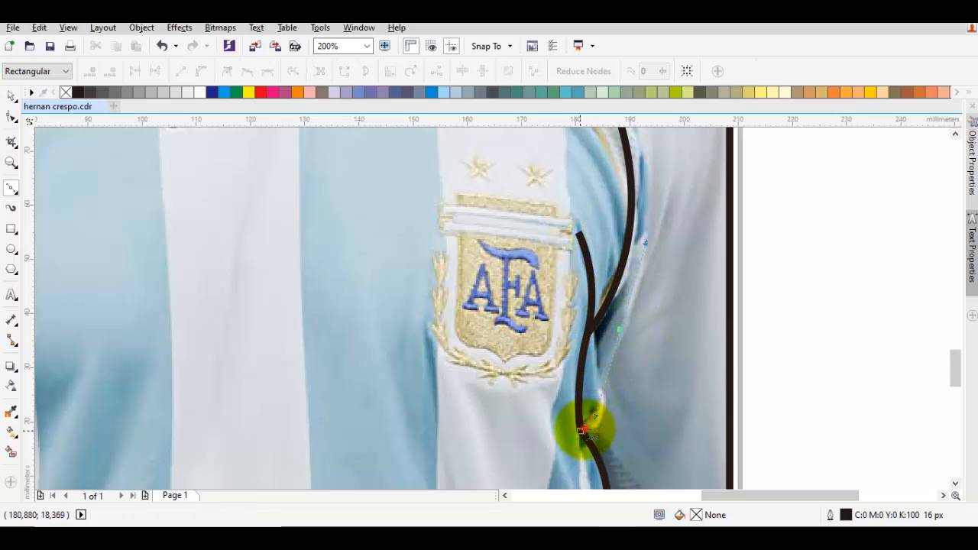
left_click(581, 431)
key("space")
Step: Draw a long curved fold line on the right sleeve, starting from its outer edge below the shoulder
scroll(629, 397, "down", 1)
key("space")
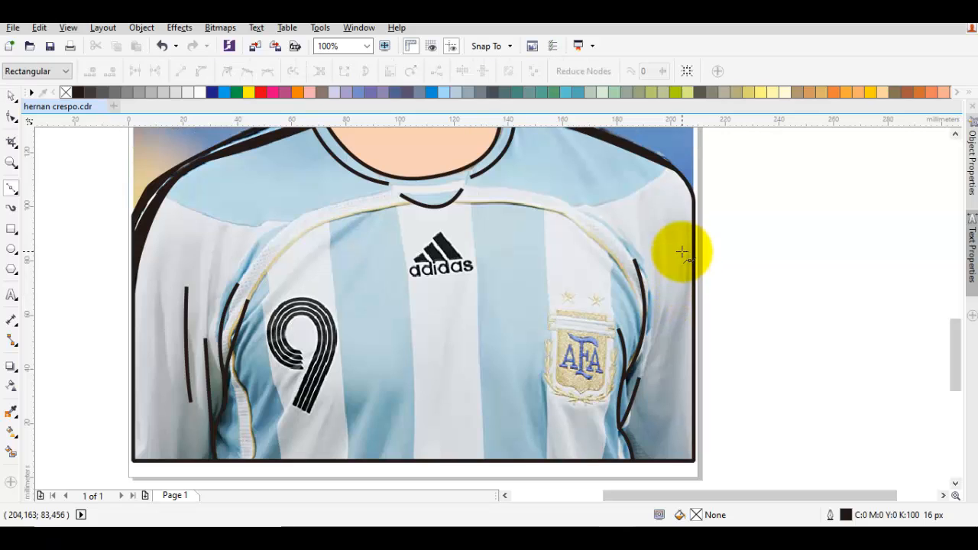
left_click_drag(693, 232, 684, 305)
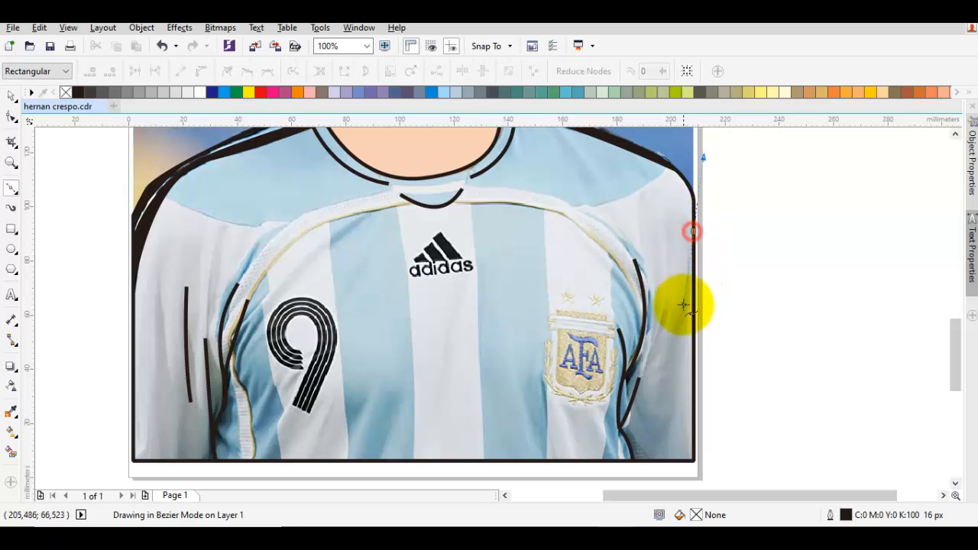
left_click(664, 356)
Step: Draw the curved yoke seams on both shoulders, each running from the shoulder stripe inward toward the chest piping
left_click_drag(624, 260, 676, 334)
scroll(614, 323, "down", 1)
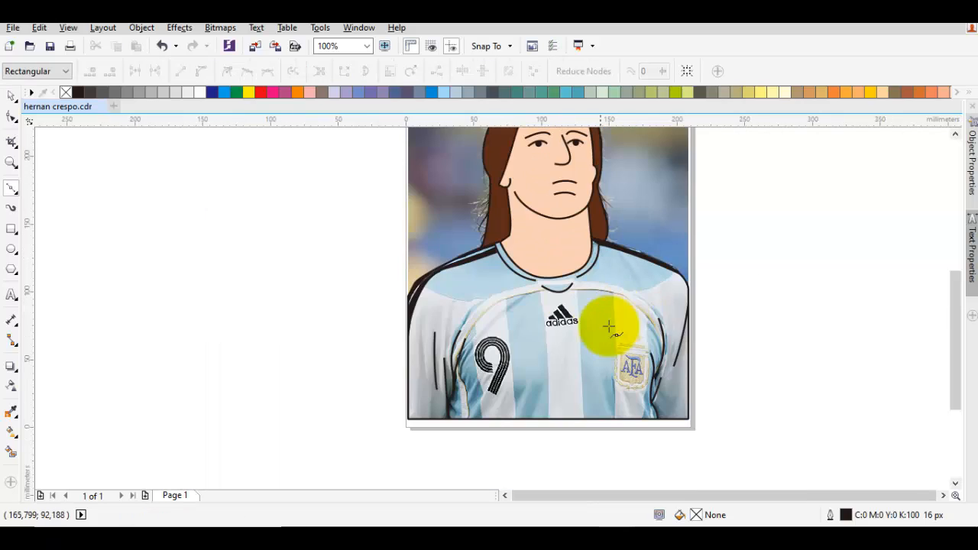
scroll(628, 249, "up", 1)
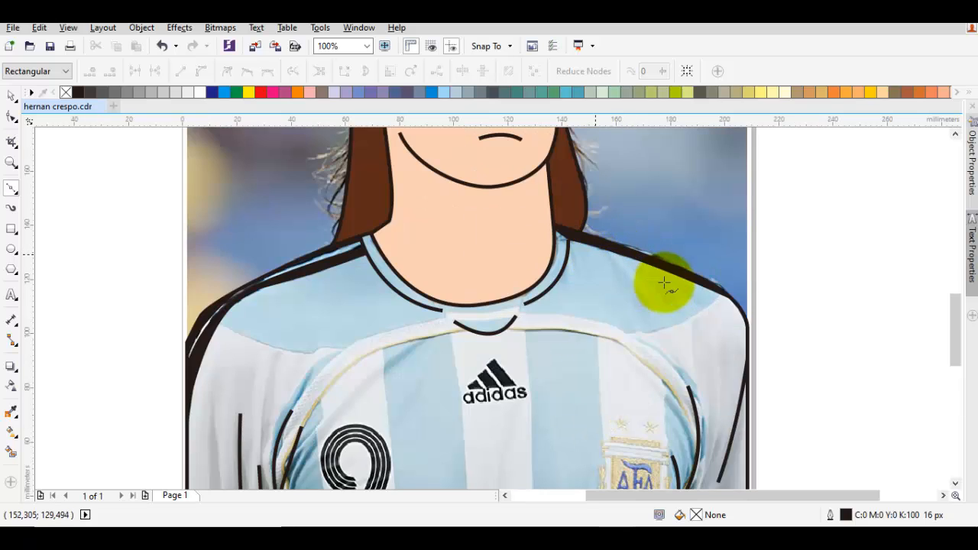
left_click(724, 296)
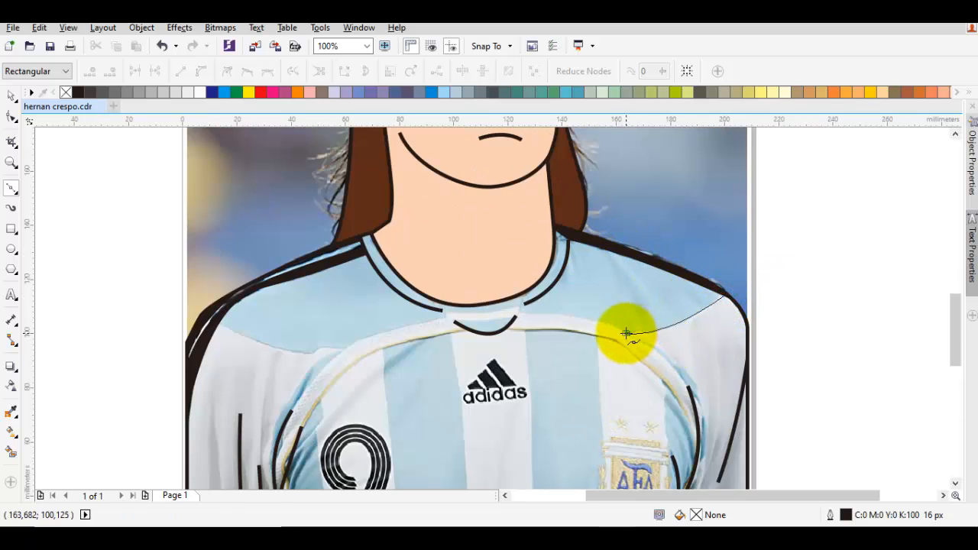
left_click(626, 334)
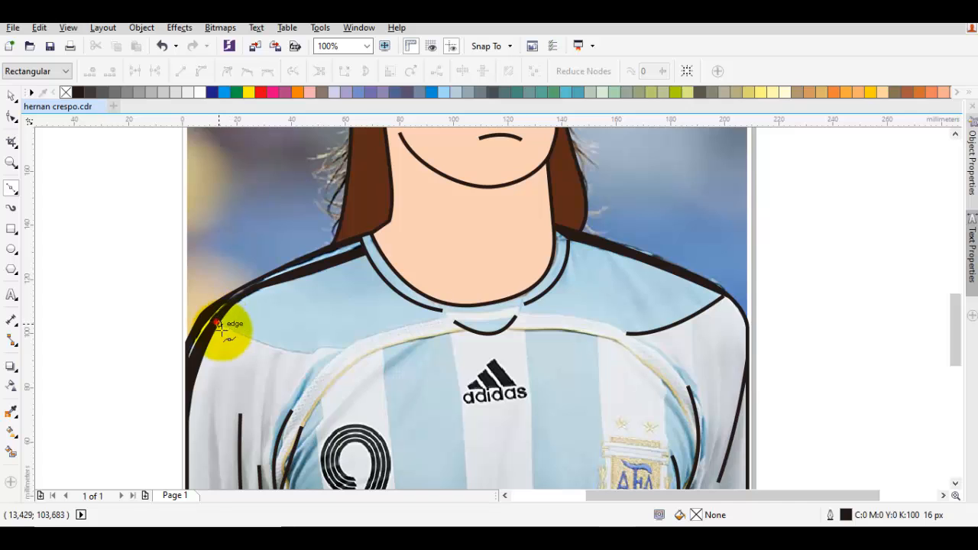
left_click(220, 324)
left_click(313, 348)
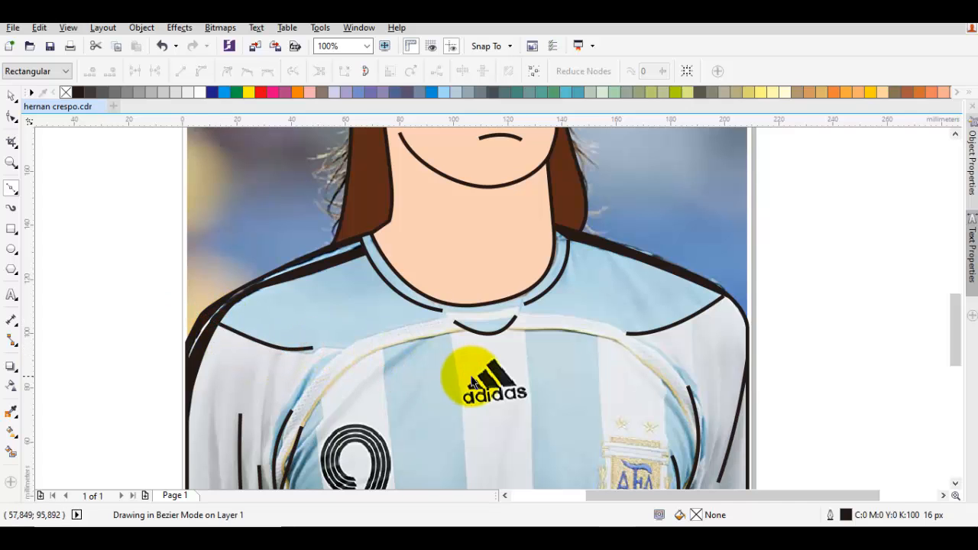
Step: Try filling the jersey shape with light blue (C:20 M:0 Y:0 K:20), and undo the fill
key("space")
scroll(473, 382, "down", 2)
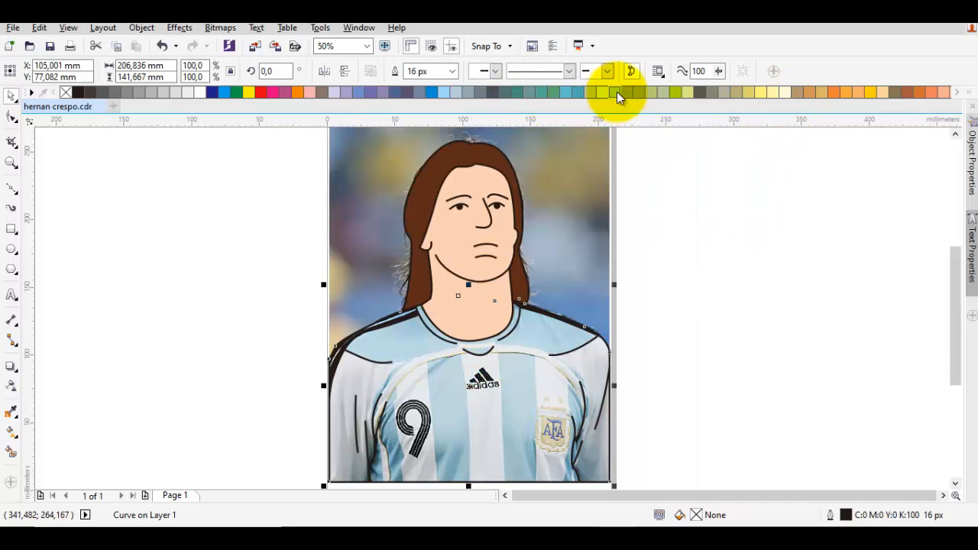
left_click(454, 92)
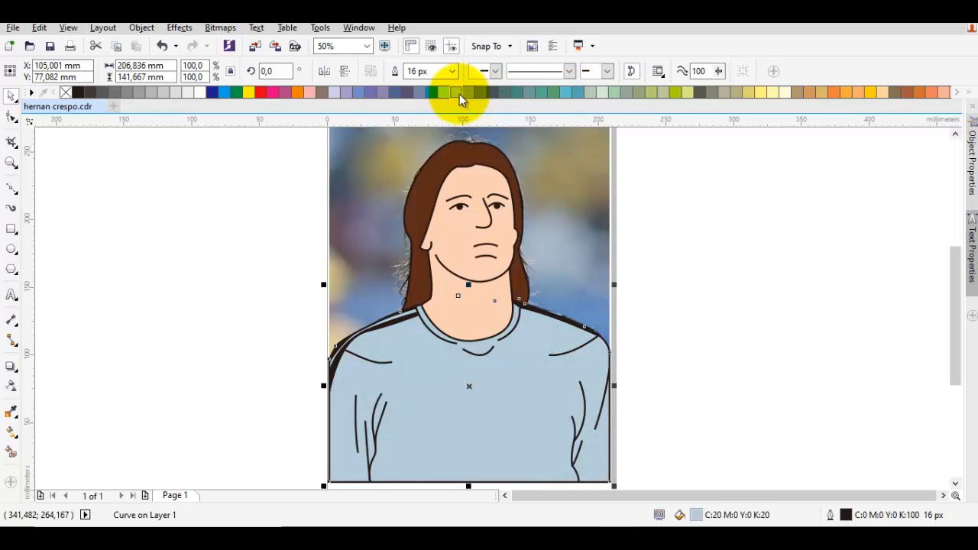
left_click(739, 206)
key("ctrl+z")
Step: Start the torso panel outline below the jersey's bottom edge and trace it up the left side seam and armhole to the yoke
left_click_drag(577, 326, 620, 257)
key("F5")
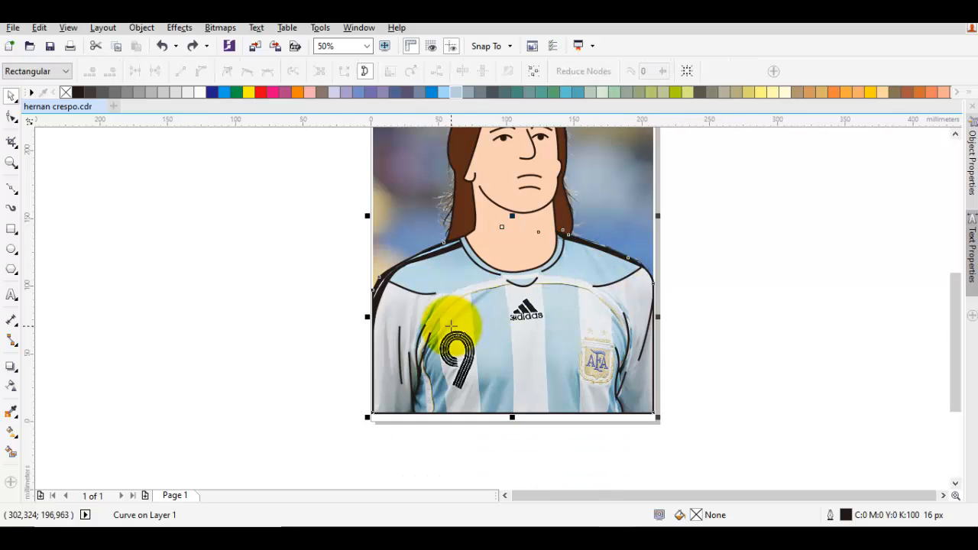
scroll(450, 323, "up", 1)
mouse_move(461, 314)
left_mouse_down()
mouse_move(464, 338)
mouse_move(502, 280)
left_mouse_up()
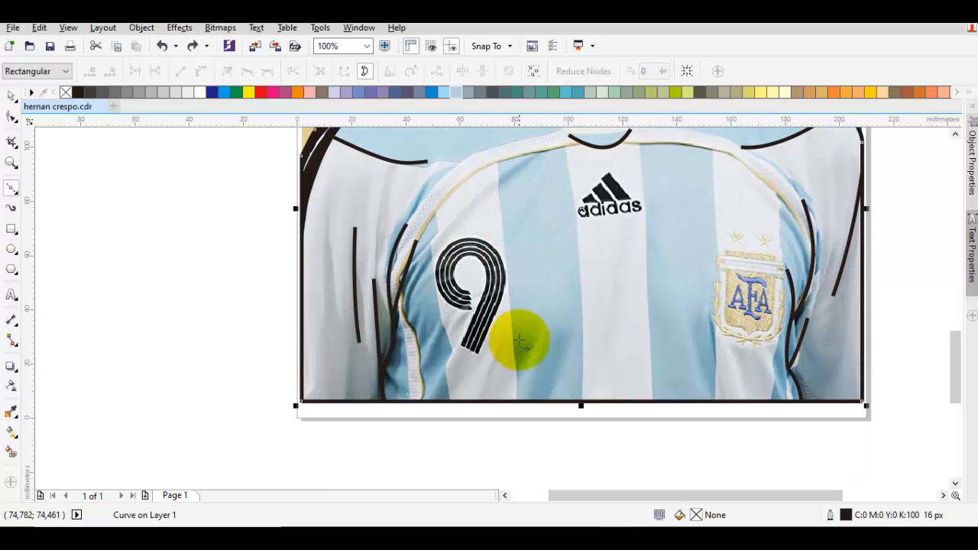
left_click(396, 440)
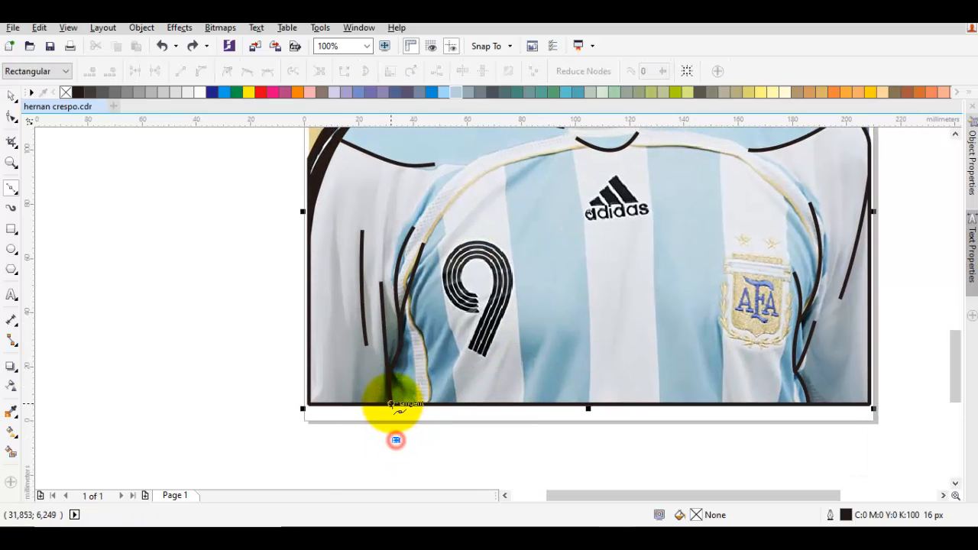
left_click_drag(389, 399, 381, 333)
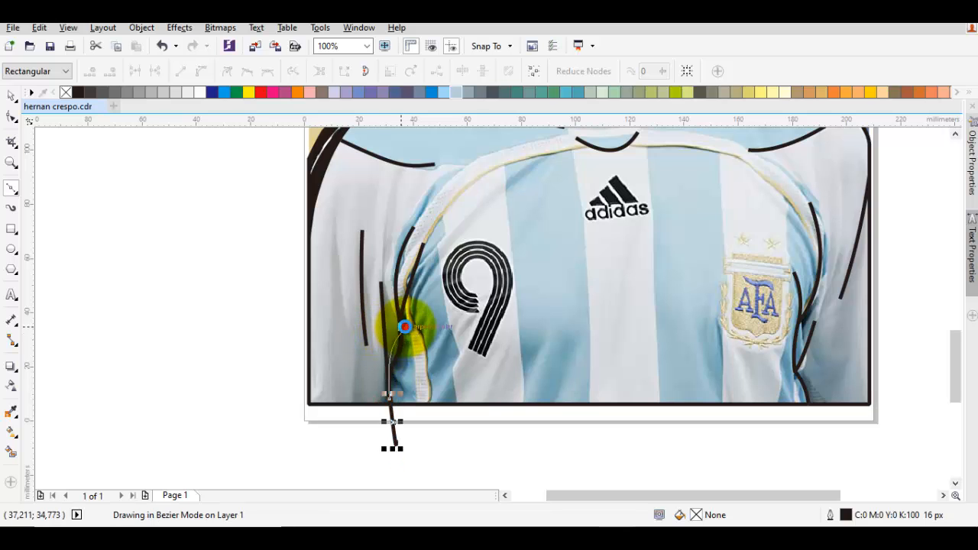
left_click(405, 327)
scroll(405, 276, "up", 1)
left_click_drag(405, 276, 398, 358)
scroll(398, 358, "down", 1)
left_click_drag(389, 319, 406, 252)
left_click(458, 250)
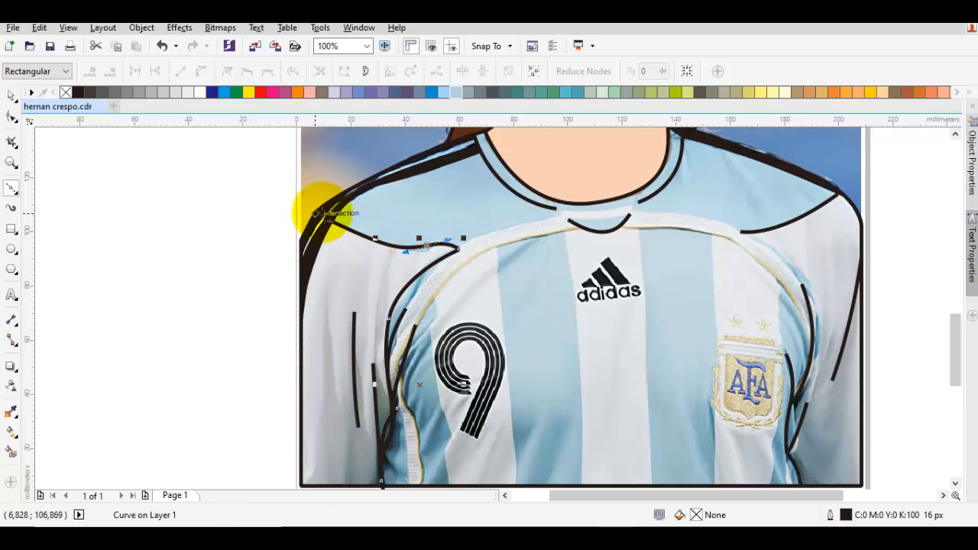
Step: Continue the torso outline along the left yoke seam, loosely over the neck and shoulders, and back along the right yoke seam
left_click_drag(328, 212, 309, 204)
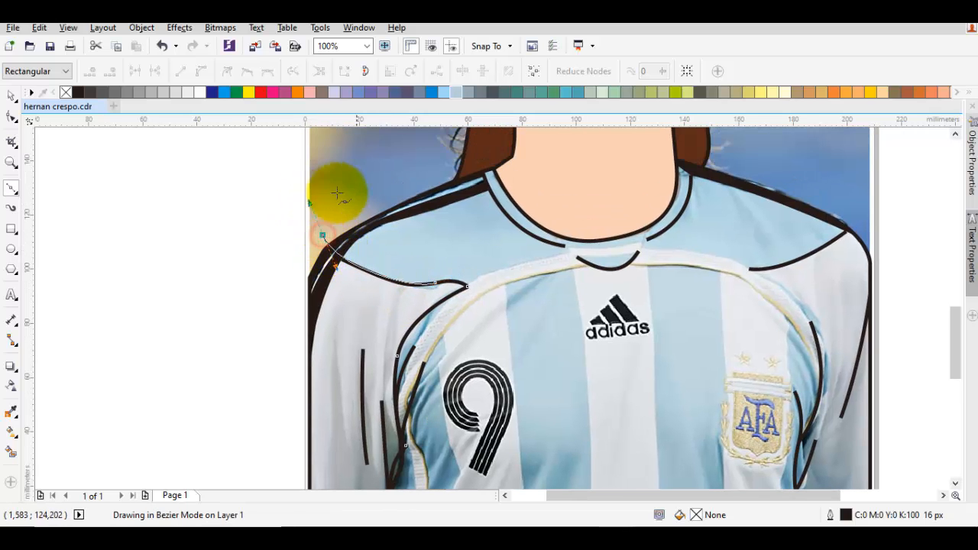
left_click_drag(733, 204, 852, 268)
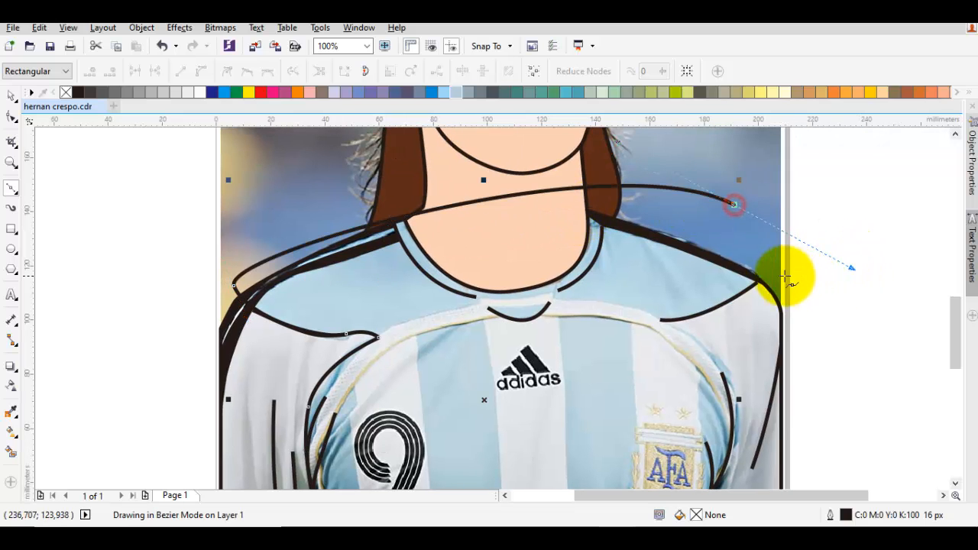
left_click_drag(757, 283, 657, 319)
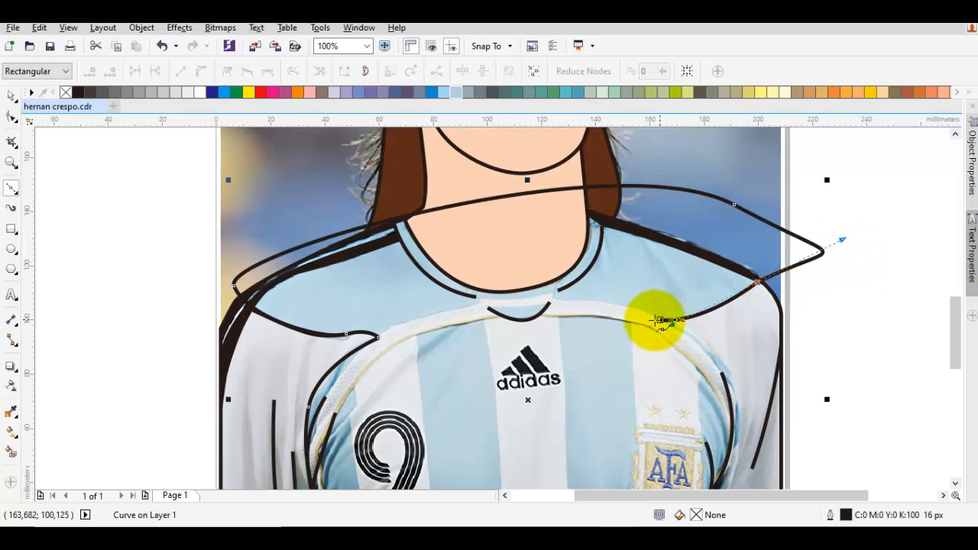
left_click(660, 319)
Step: Continue the torso outline from the right yoke seam along the base of the collar and out to the left yoke seam
left_click_drag(570, 299, 638, 266)
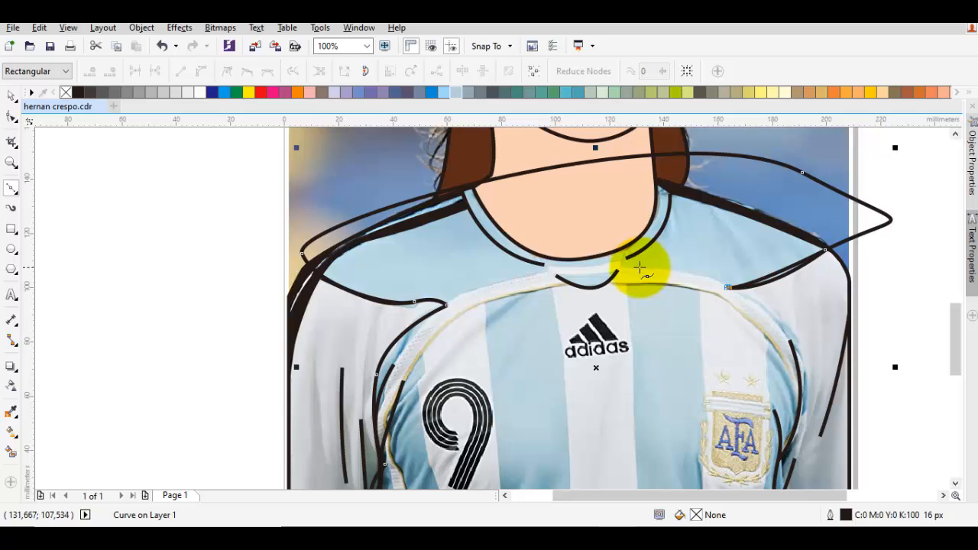
scroll(640, 267, "up", 1)
left_click(621, 263)
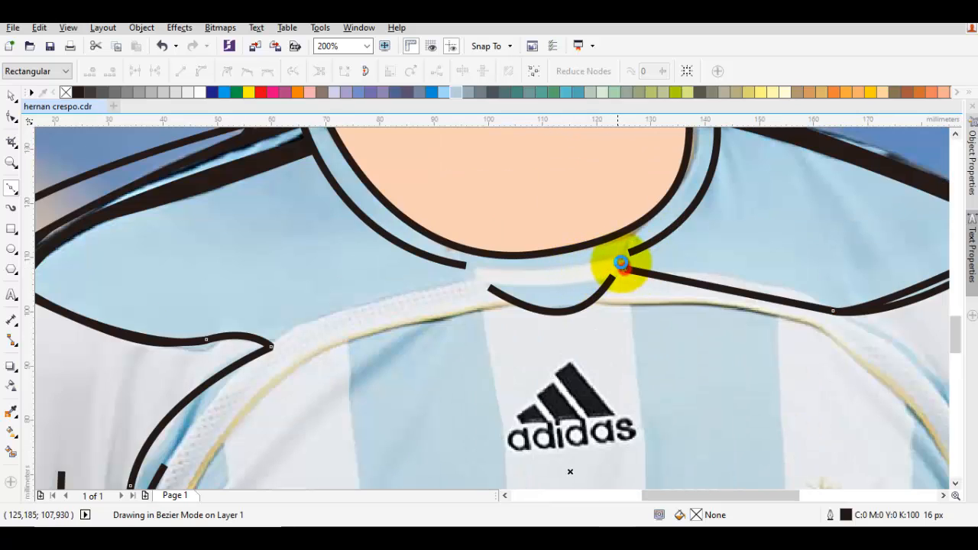
left_click_drag(588, 264, 533, 264)
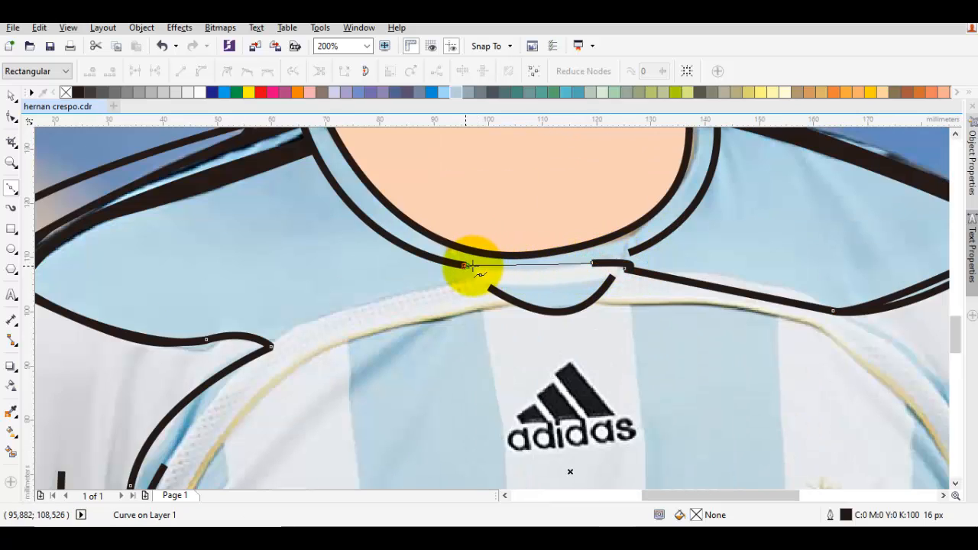
left_click_drag(468, 265, 464, 278)
left_click_drag(296, 327, 516, 252)
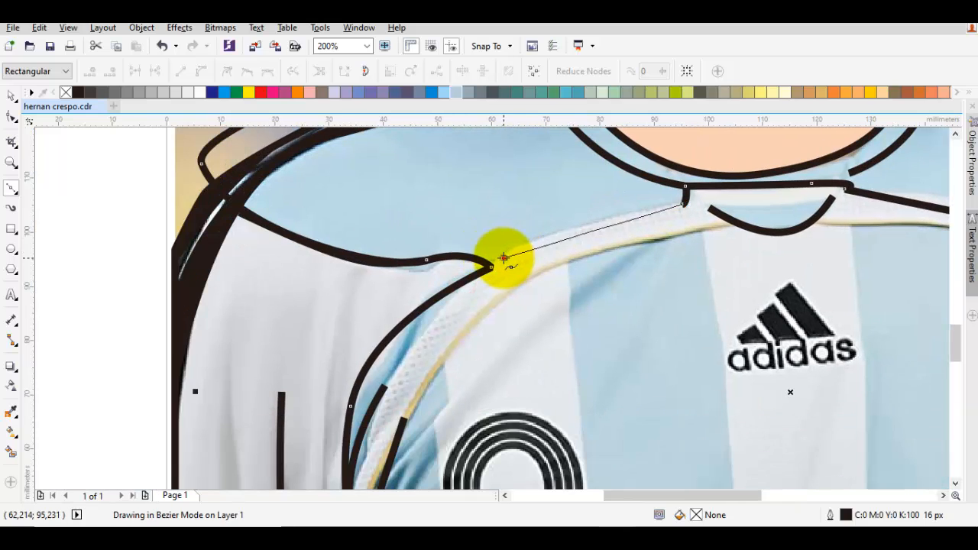
left_click(504, 258)
Step: Trace the torso outline around the left armhole piping and down the side to loop below the jersey's bottom edge
mouse_move(447, 312)
left_mouse_down()
mouse_move(479, 276)
mouse_move(436, 291)
mouse_move(435, 303)
left_mouse_up()
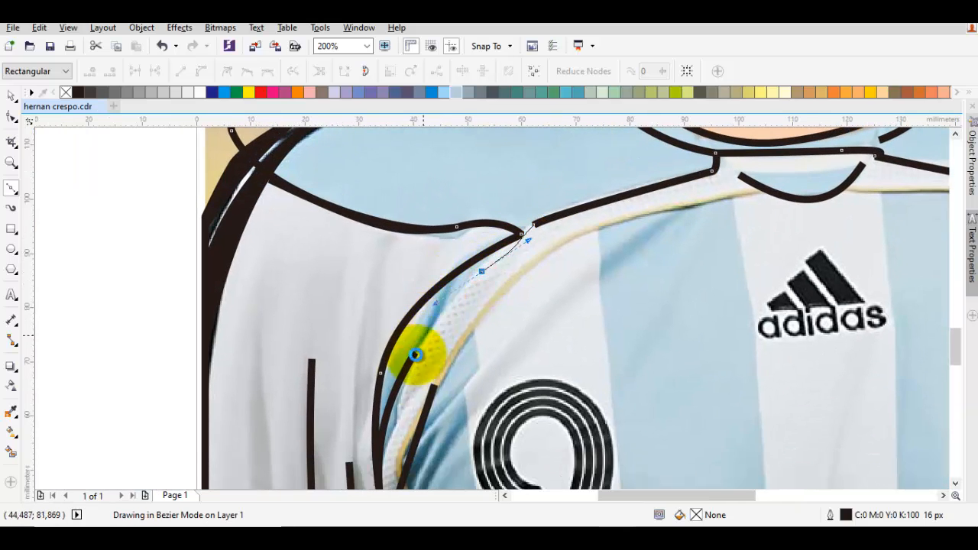
left_click(415, 355)
left_click_drag(408, 375, 427, 312)
scroll(439, 280, "down", 1)
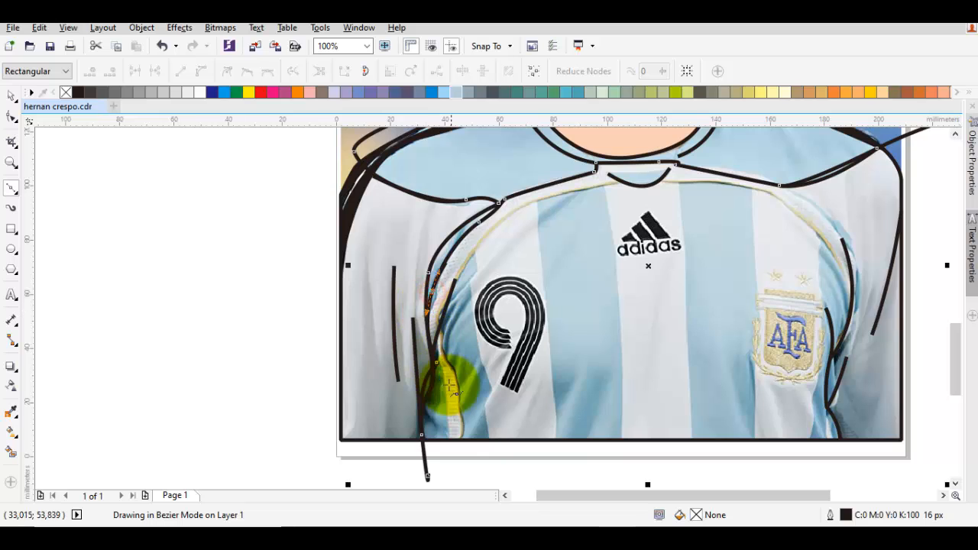
mouse_move(450, 455)
left_mouse_down()
mouse_move(446, 488)
mouse_move(448, 471)
left_mouse_up()
left_click(476, 438)
Step: Trace the blue side stripe left of the number 9, loop below the hem, and go up the number stripe's right edge to the piping
left_click_drag(462, 397, 466, 336)
mouse_move(441, 261)
left_mouse_down()
mouse_move(499, 335)
mouse_move(495, 346)
left_mouse_up()
left_click(477, 214)
left_click(504, 428)
mouse_move(549, 443)
left_mouse_down()
mouse_move(568, 272)
mouse_move(541, 227)
left_mouse_up()
left_click(536, 160)
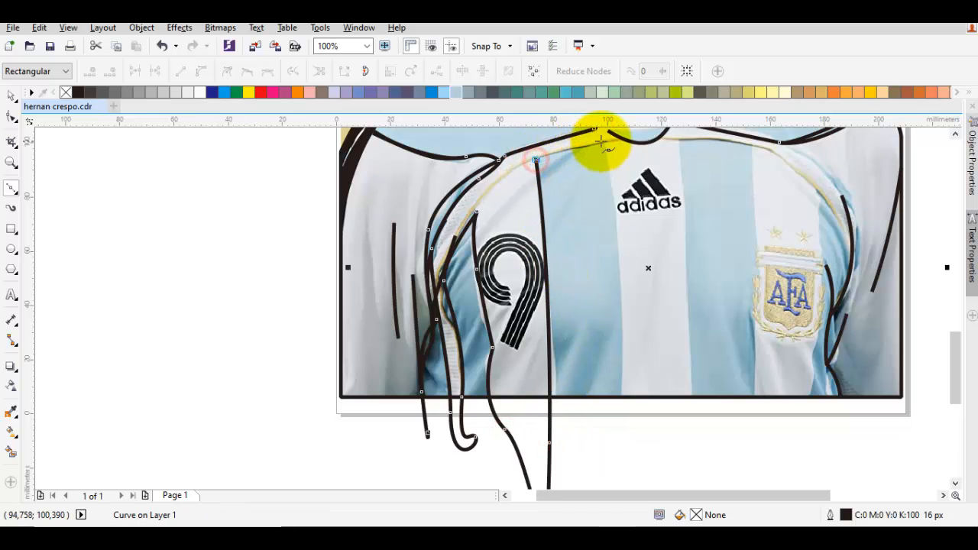
Step: Trace the torso outline around the white centre stripe, looping below the hem, and across the top of the right blue stripe
left_click(602, 139)
left_click_drag(619, 414, 609, 473)
left_click_drag(693, 425, 676, 210)
left_click(743, 189)
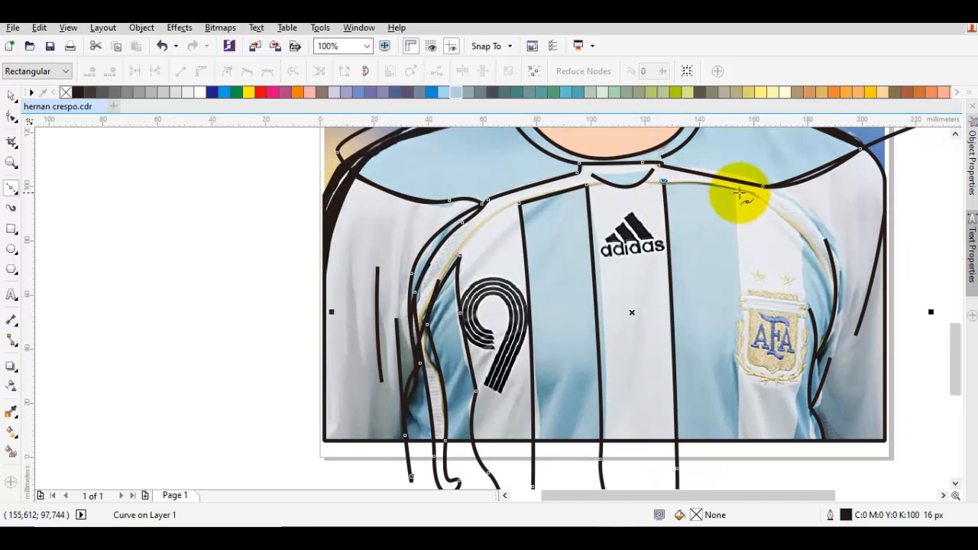
mouse_move(740, 193)
left_mouse_down()
mouse_move(742, 400)
mouse_move(740, 196)
left_mouse_up()
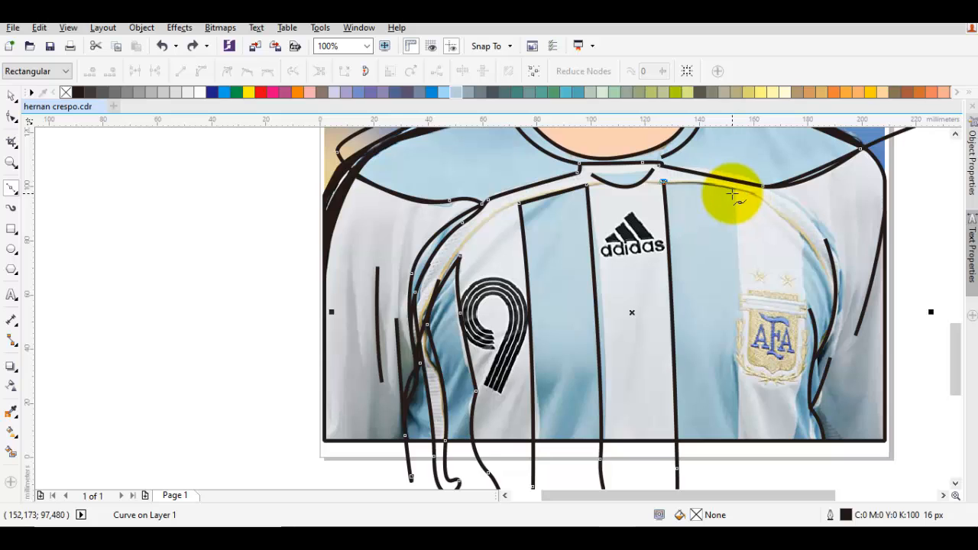
left_click(733, 190)
Step: Trace around the white stripe carrying the badge, up to the piping and down the right side seam to the hem
left_click_drag(740, 393, 791, 422)
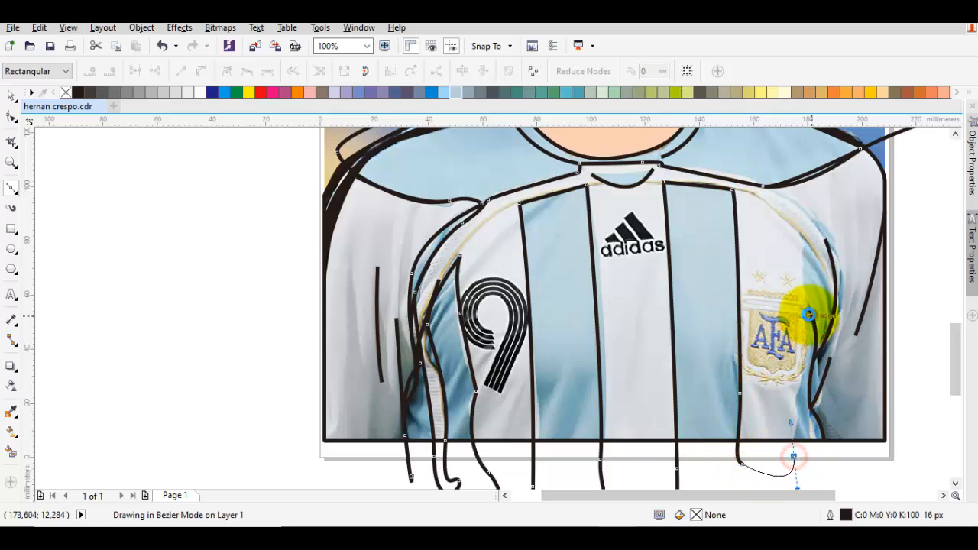
left_click_drag(807, 305, 775, 208)
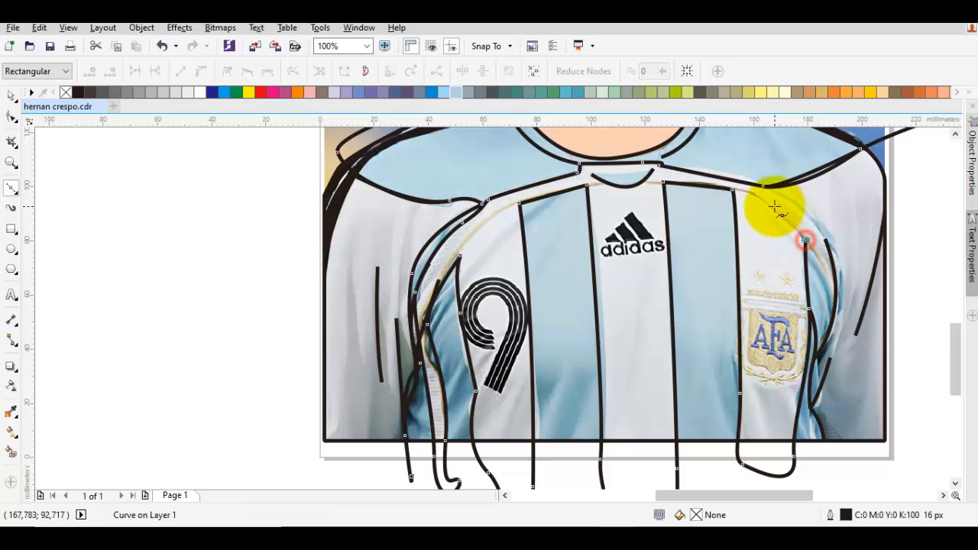
scroll(787, 221, "up", 3)
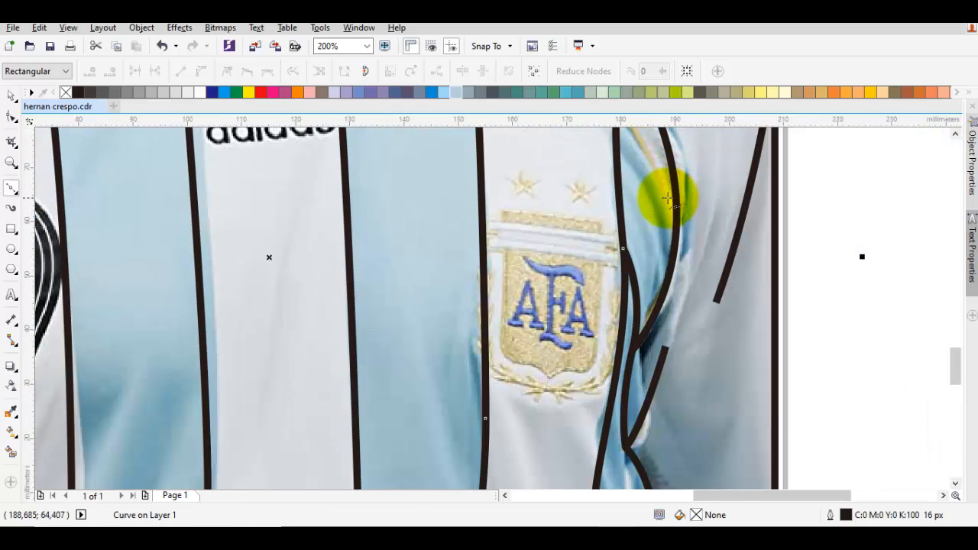
left_click_drag(667, 198, 676, 231)
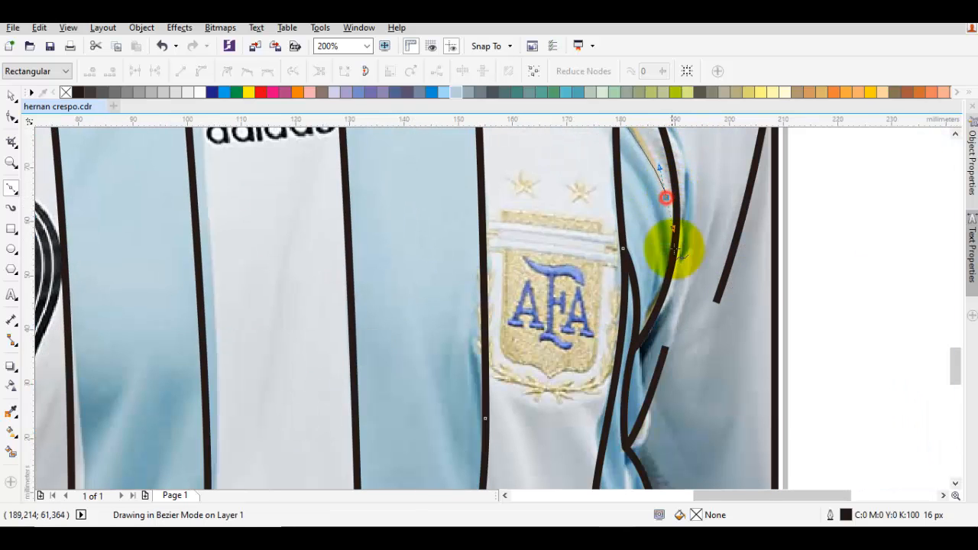
scroll(642, 383, "down", 3)
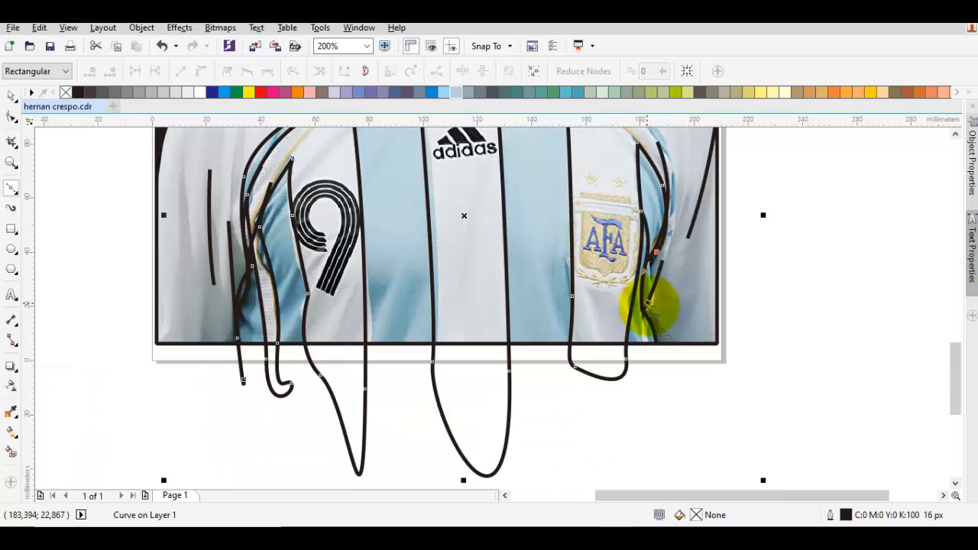
scroll(645, 344, "up", 3)
left_click_drag(661, 361, 650, 409)
Step: Run the torso outline back beneath the jersey's bottom edge and close it at its starting point
scroll(651, 409, "down", 5)
left_click(684, 415)
left_click_drag(568, 428, 510, 426)
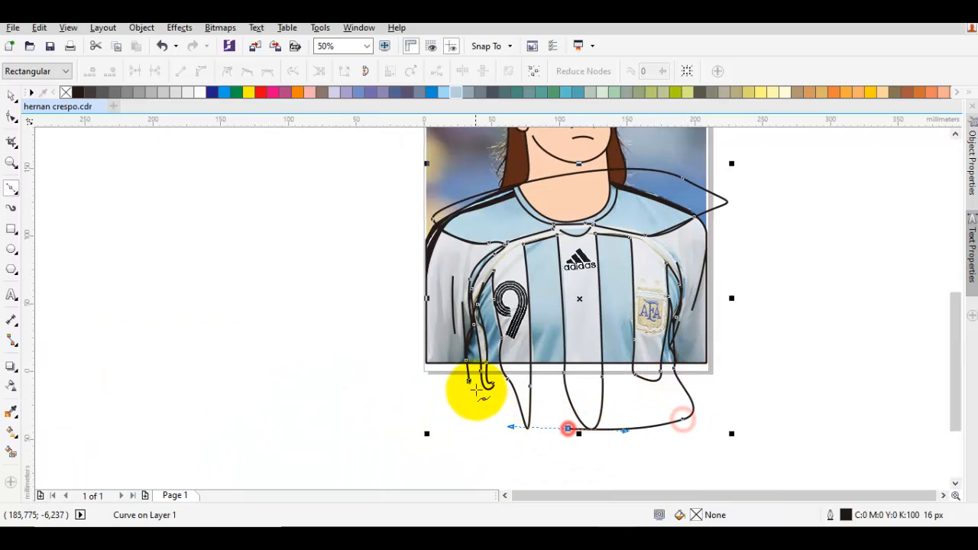
left_click(472, 380)
Step: Draw a closed crescent shape over the blue sliver beside the right armhole, between the shoulder seam and the side
scroll(680, 244, "up", 4)
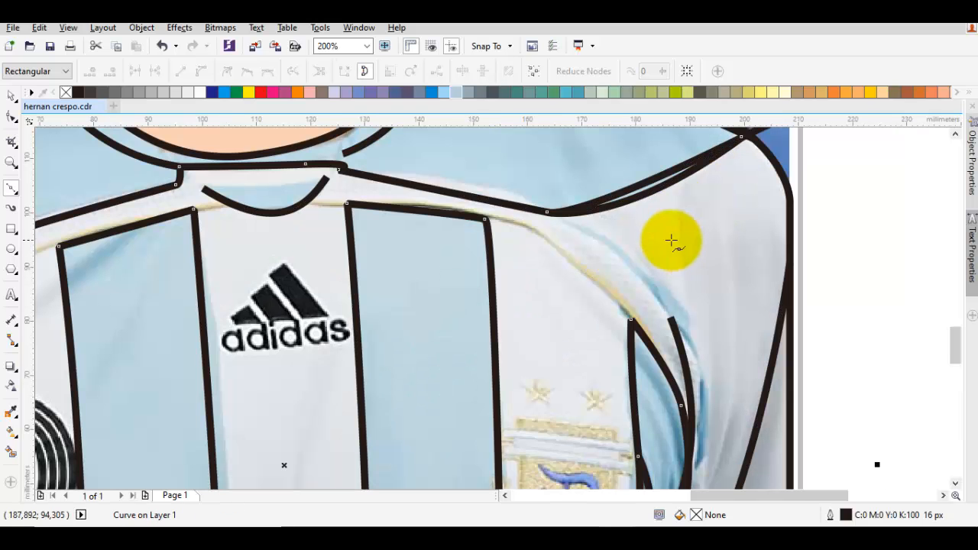
left_click_drag(580, 228, 706, 328)
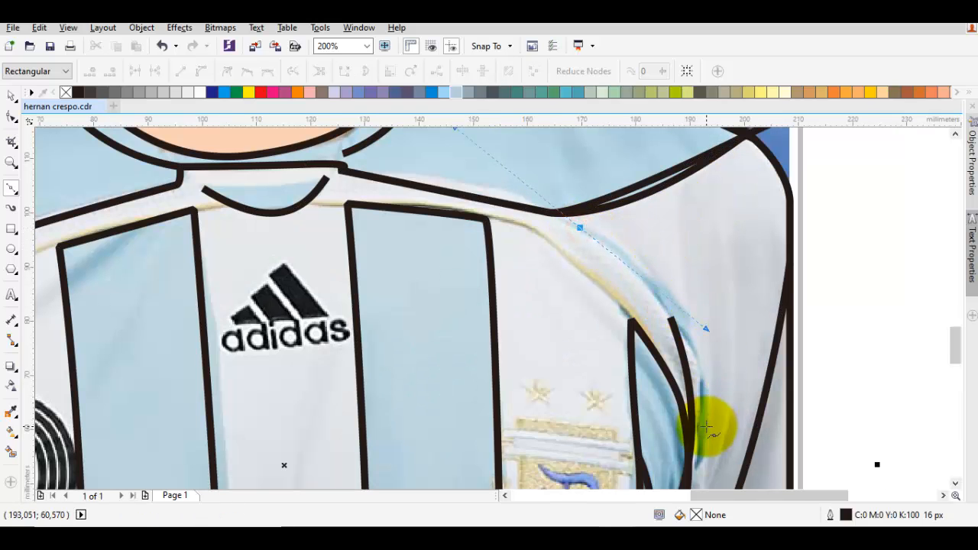
left_click_drag(699, 454, 732, 373)
scroll(670, 212, "up", 2)
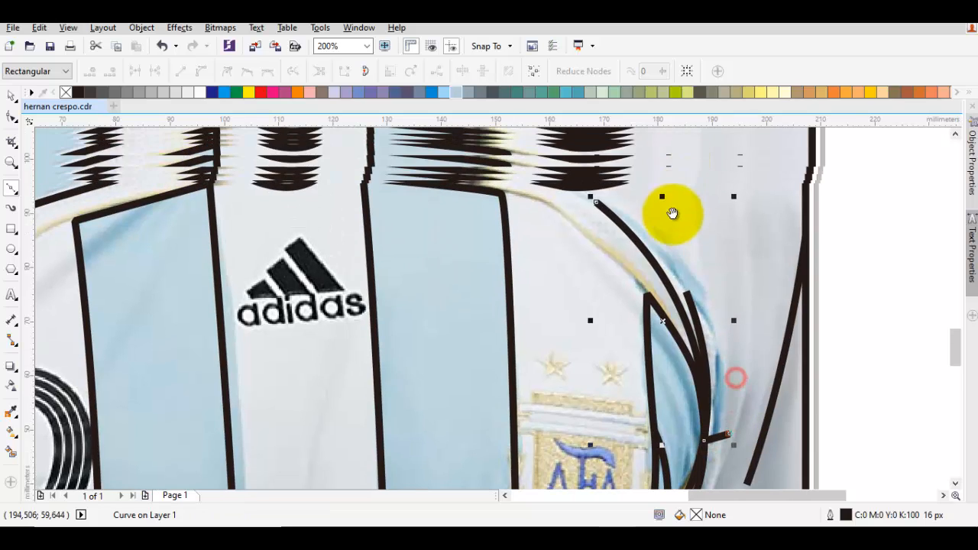
key("ctrl+z")
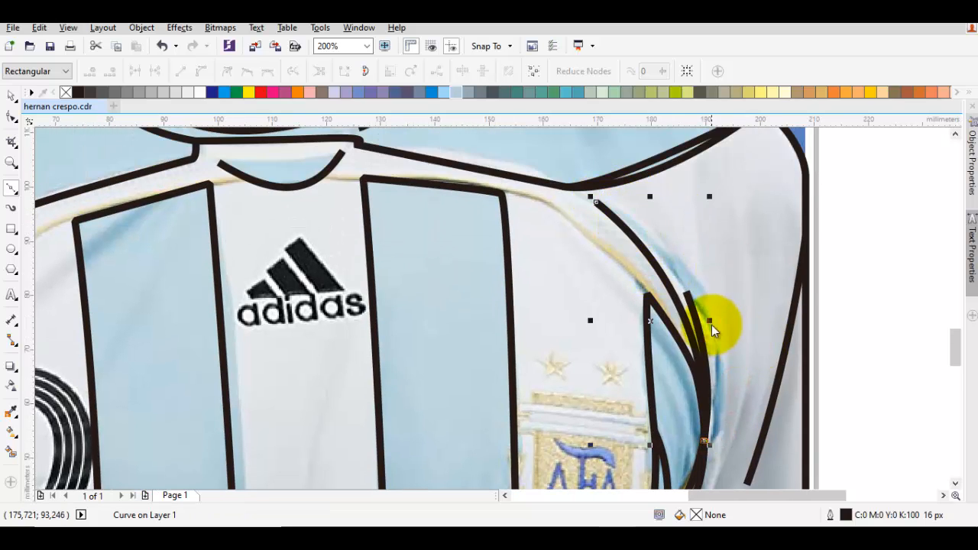
left_click_drag(598, 203, 777, 285)
Step: Combine the torso outline with the armhole crescent and crop the result to the jersey's outline
scroll(777, 285, "down", 1)
key("space")
left_click(751, 222, "shift")
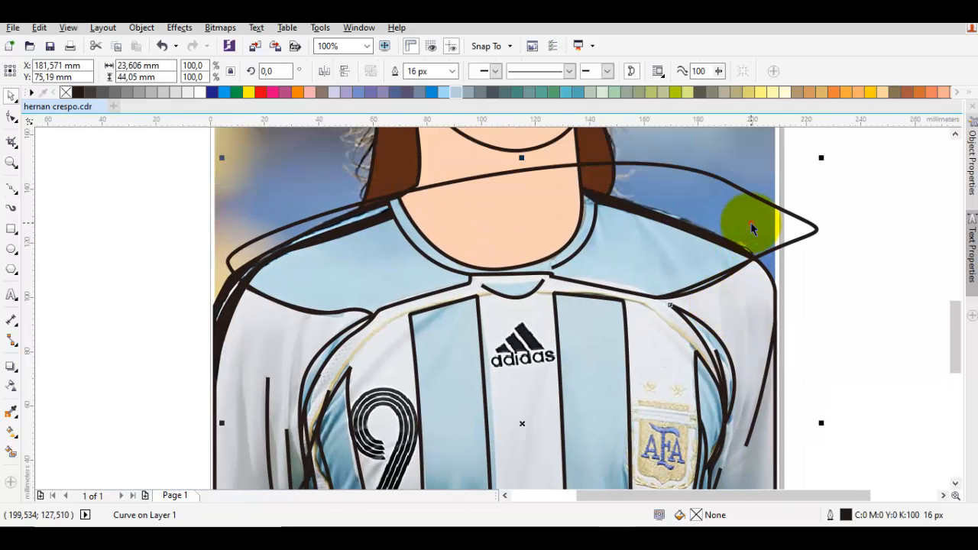
left_click(398, 72)
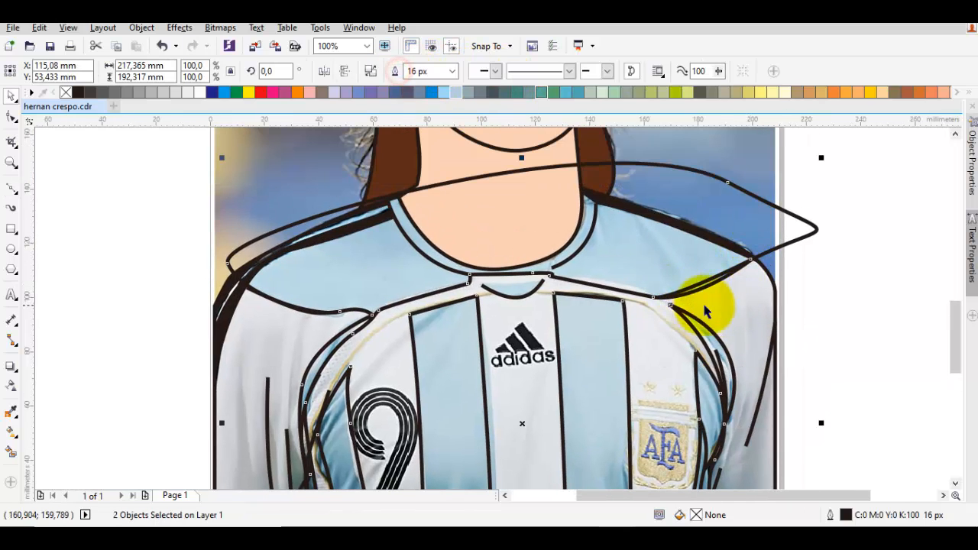
left_click(720, 307, "shift")
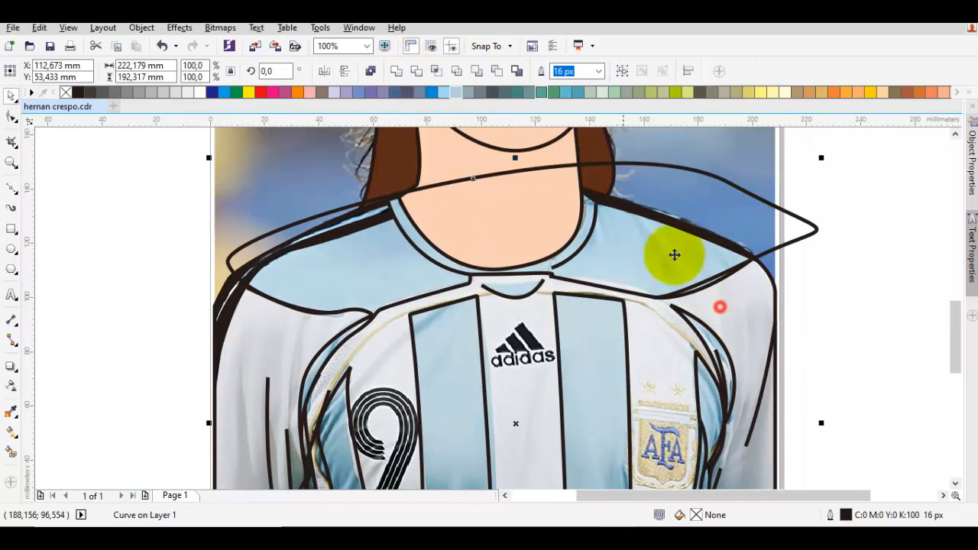
right_click(662, 183)
left_click(704, 312)
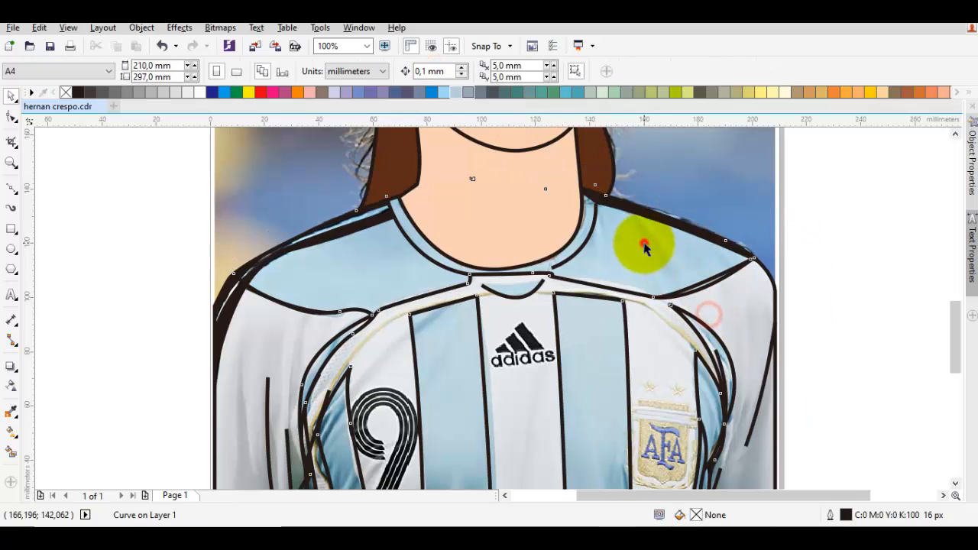
Step: Fill the cropped torso shape with light blue (C:40 M:5 Y:4 K:0) and remove its outline
left_click(506, 174)
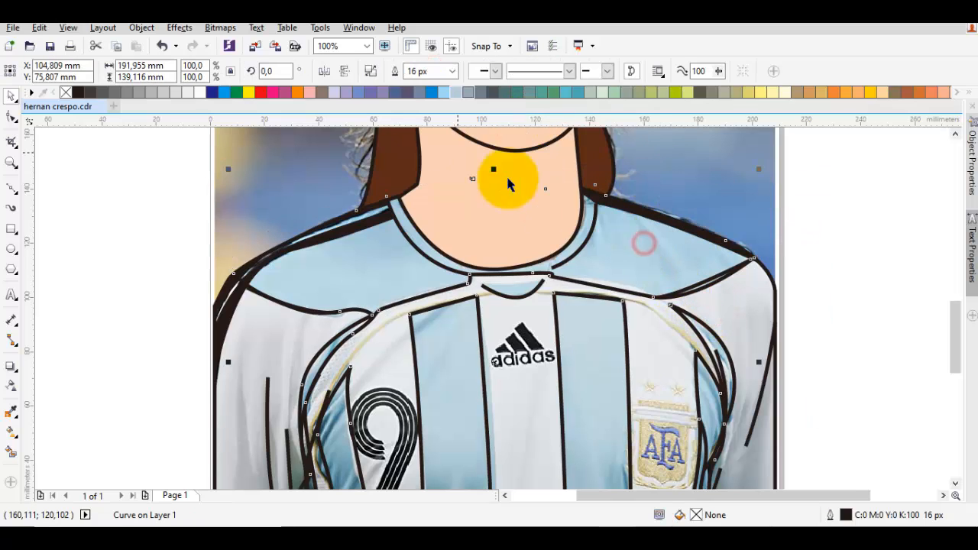
left_click(441, 92)
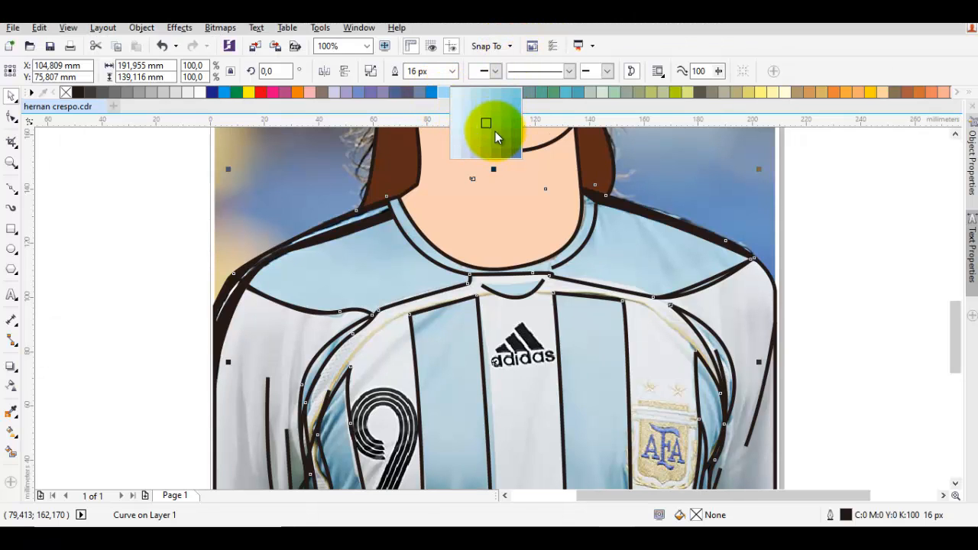
left_click(506, 126)
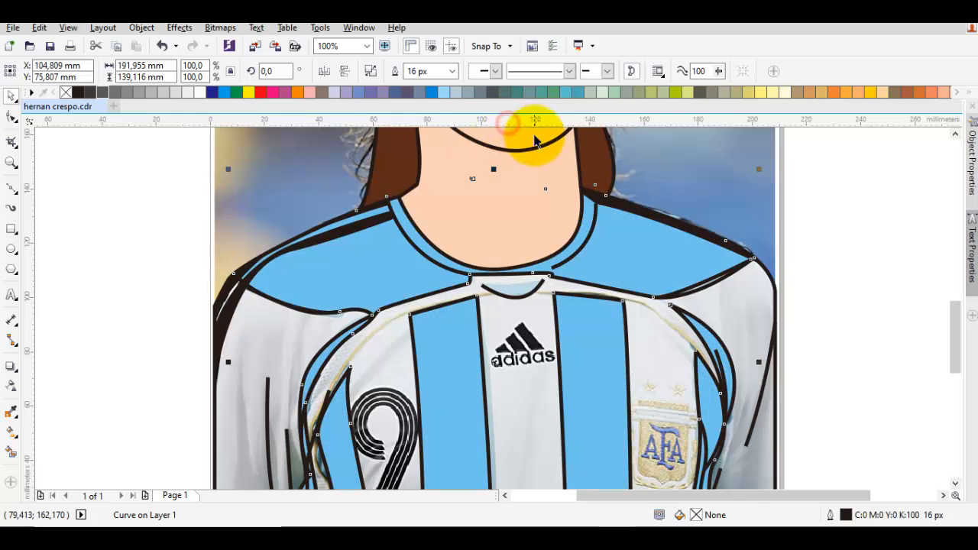
double_click(707, 516)
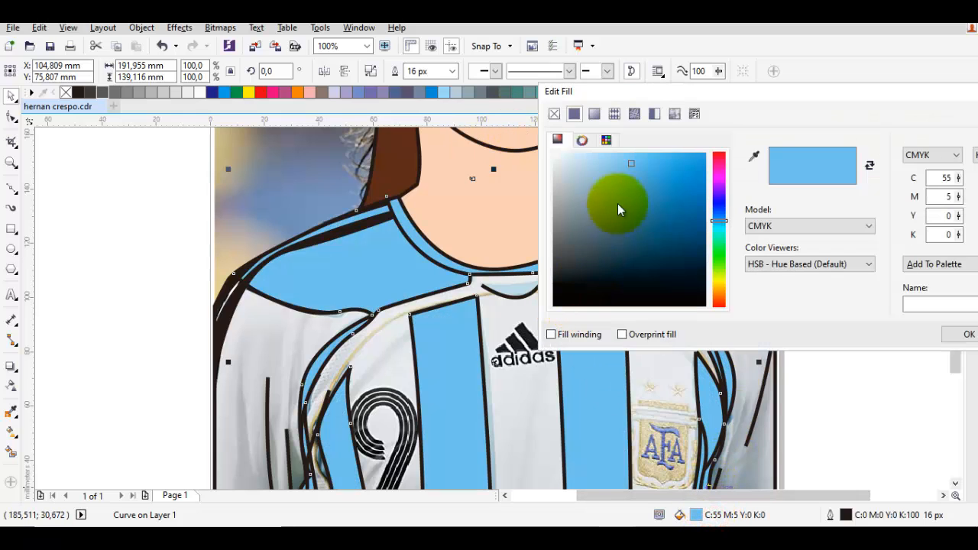
left_click_drag(616, 166, 598, 169)
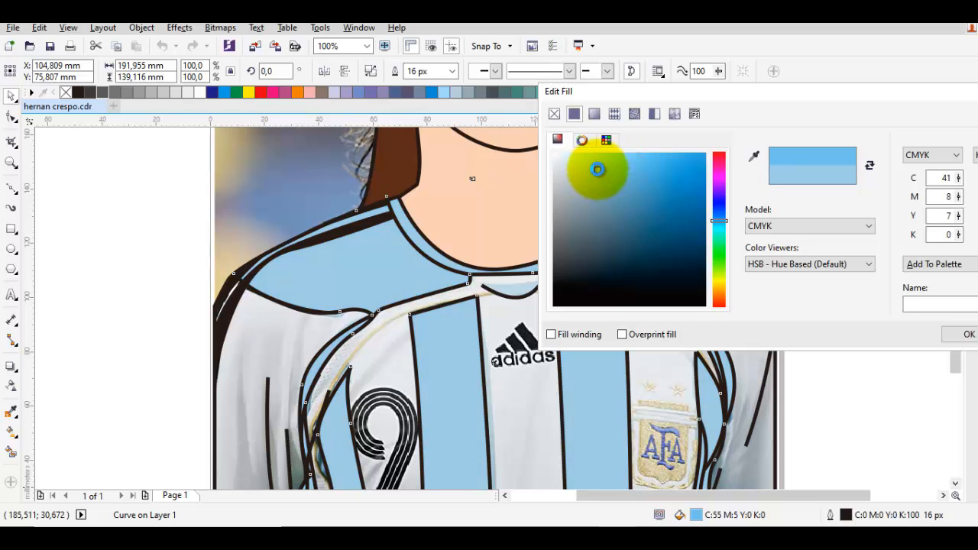
left_click(962, 334)
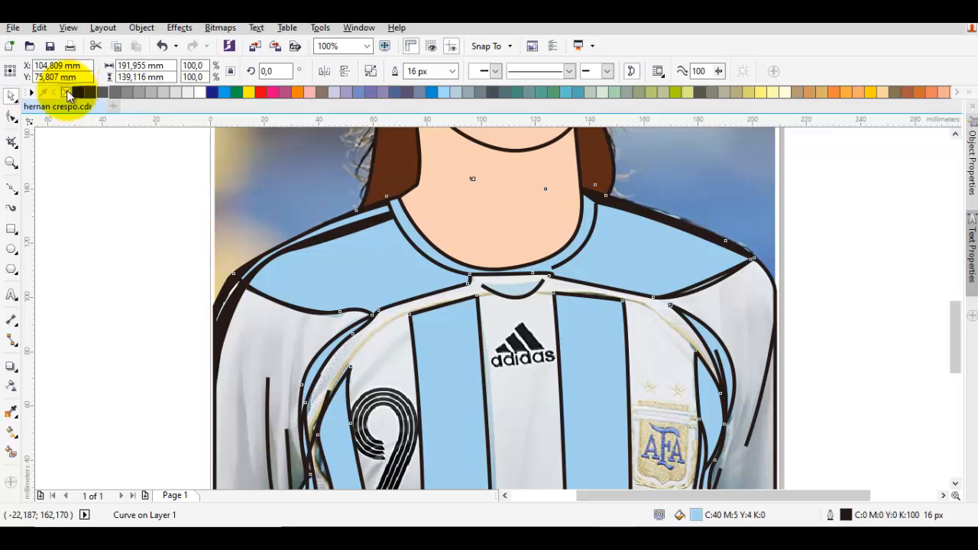
right_click(68, 93)
Step: Try filling the jersey base shape with white, check the whole drawing, and undo the fill
left_click_drag(371, 279, 387, 214)
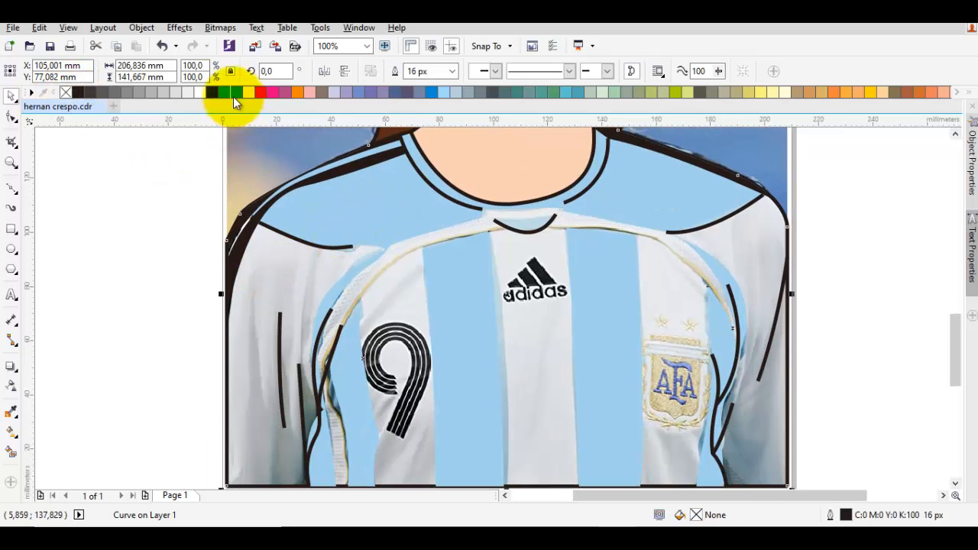
left_click(200, 92)
left_click(142, 216)
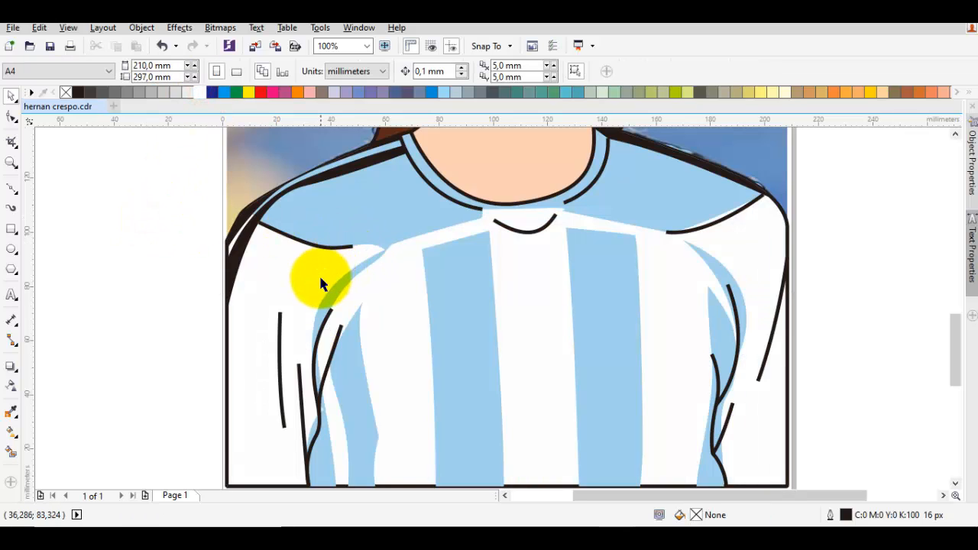
scroll(421, 252, "down", 4)
scroll(462, 329, "down", 2)
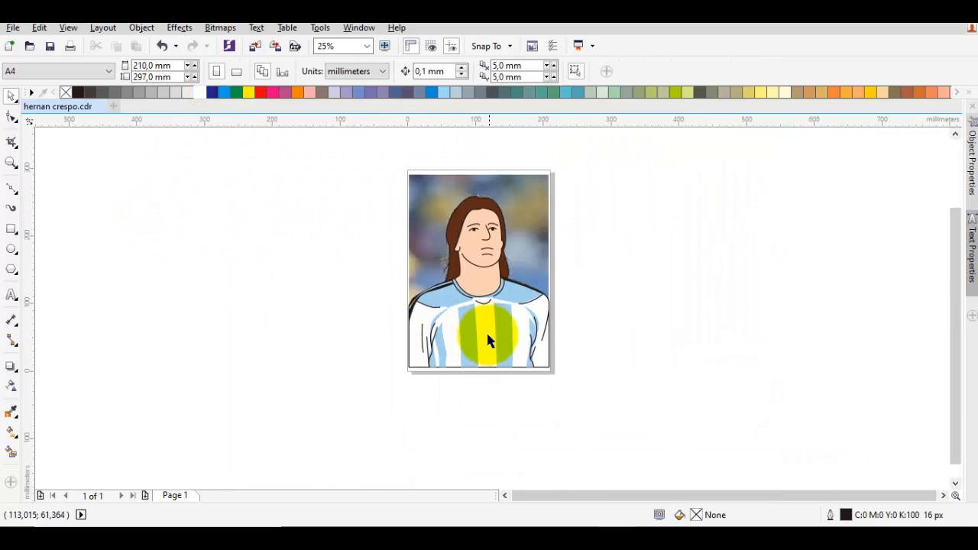
scroll(487, 330, "up", 2)
key("ctrl+z")
left_click(669, 354)
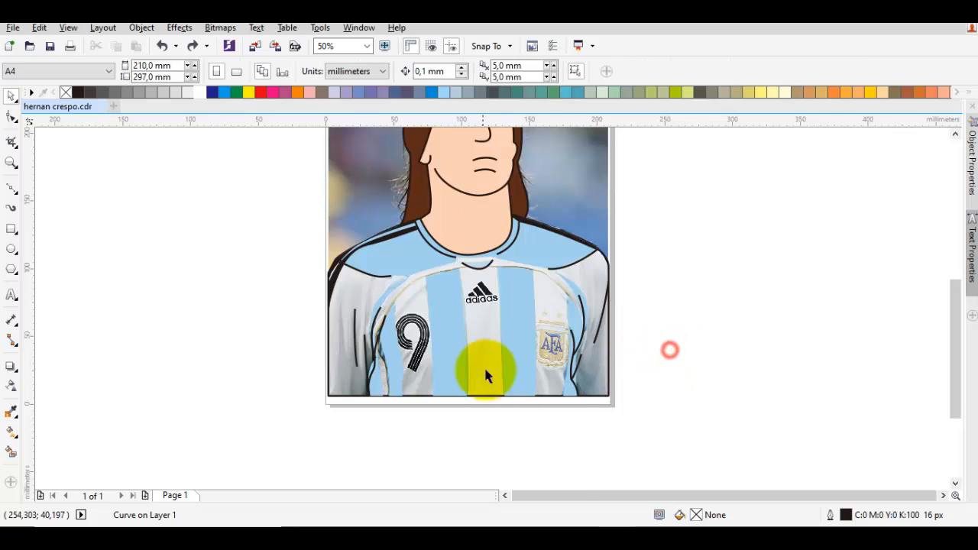
Step: Draw three long fold lines down to the jersey's hem: inside the white centre stripe, along its left edge, and beside the badge stripe
scroll(485, 371, "up", 2)
key("F5")
left_click_drag(504, 264, 501, 430)
left_click(500, 429)
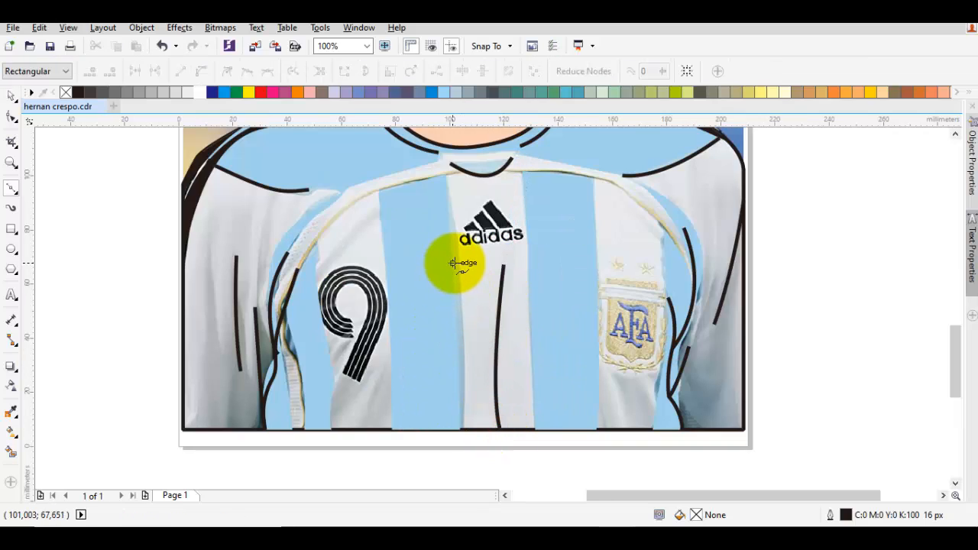
left_click_drag(453, 262, 461, 433)
left_click(458, 430)
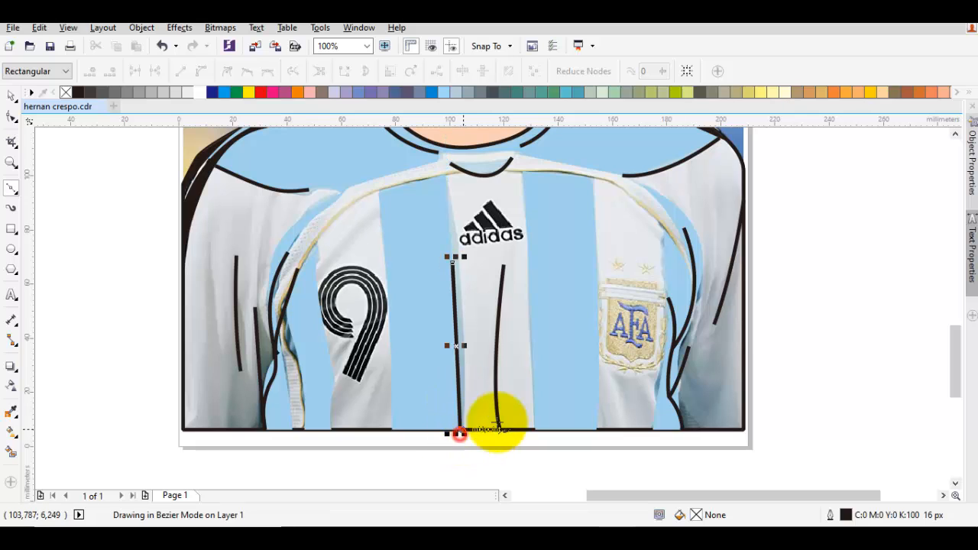
left_click_drag(598, 333, 603, 417)
scroll(587, 374, "down", 1)
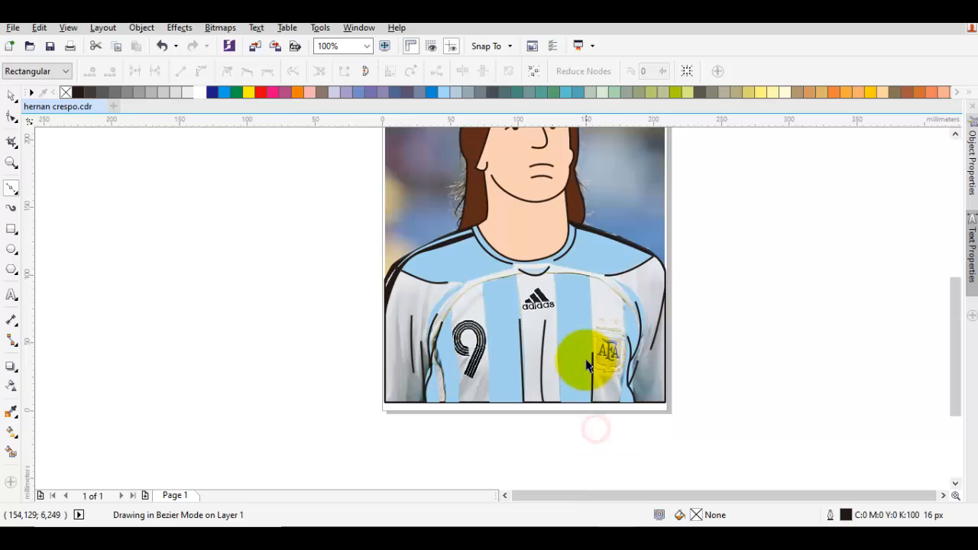
Step: Fill the jersey base shape with white
key("space")
left_click(606, 310)
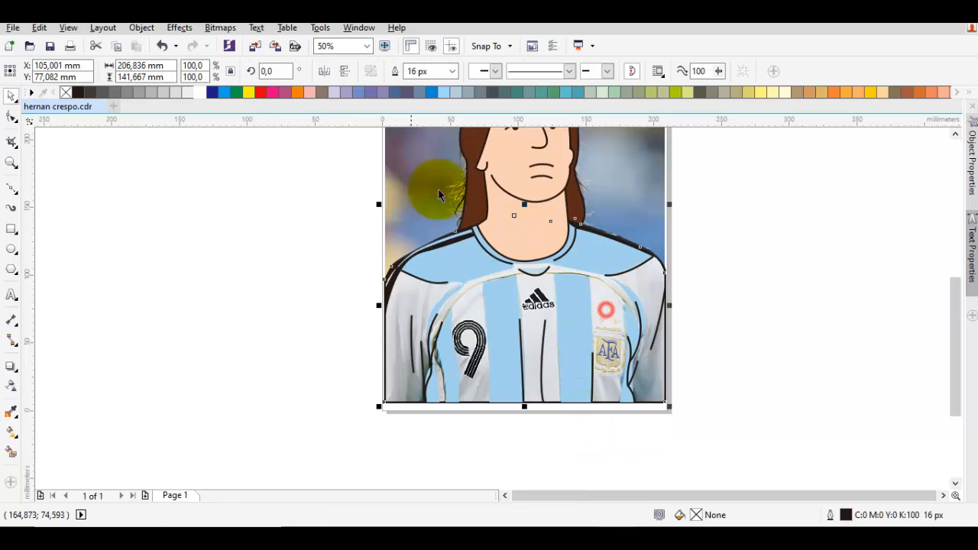
left_click(189, 92)
left_click(204, 162)
scroll(599, 305, "down", 1)
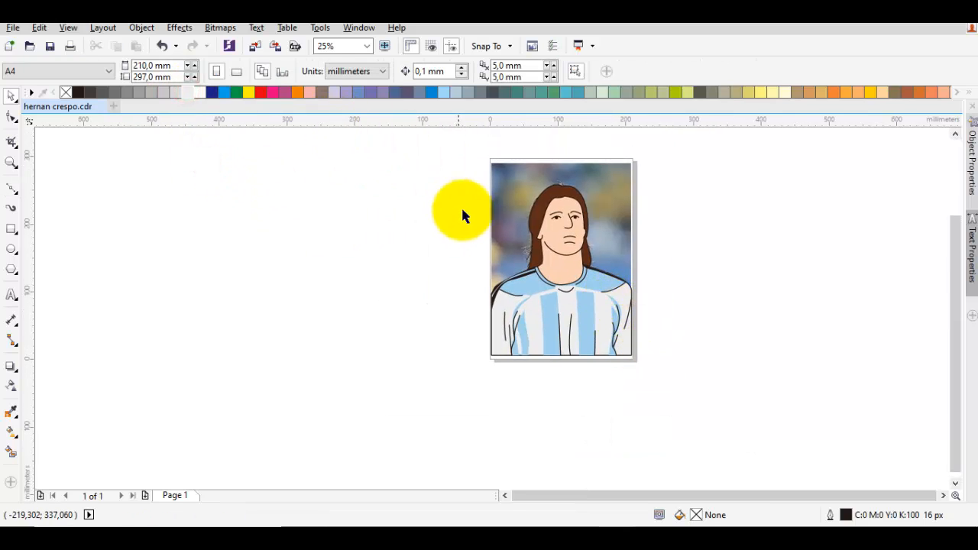
left_click_drag(197, 92, 509, 294)
Step: Try placing a grouped copy of the whole drawing beside the photo, inspect it, and undo the copy
left_click_drag(664, 374, 447, 187)
left_click_drag(560, 216, 628, 228)
right_click(632, 227)
left_click(696, 279)
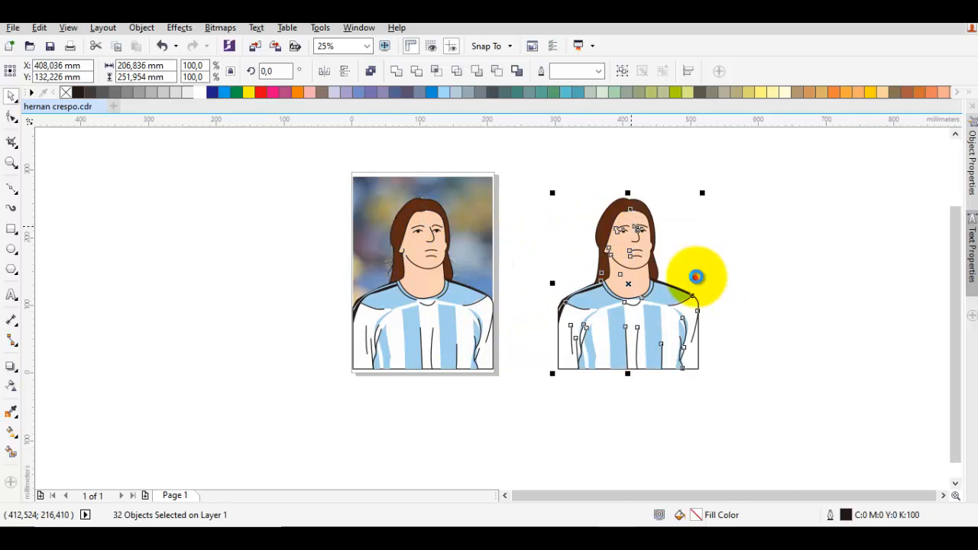
left_click(745, 260)
scroll(642, 262, "up", 1)
left_click_drag(604, 252, 586, 222)
left_click(769, 217)
left_click_drag(733, 217, 713, 234)
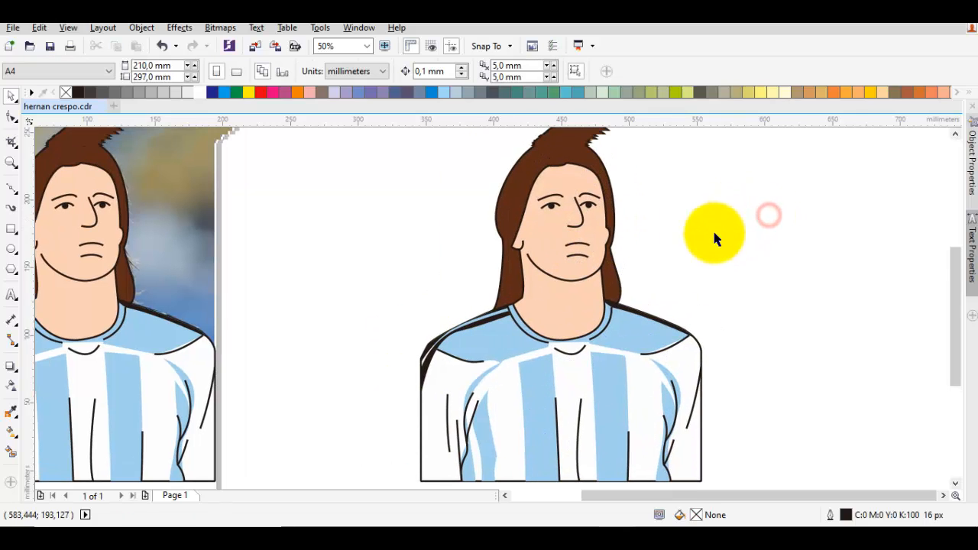
scroll(699, 251, "down", 1)
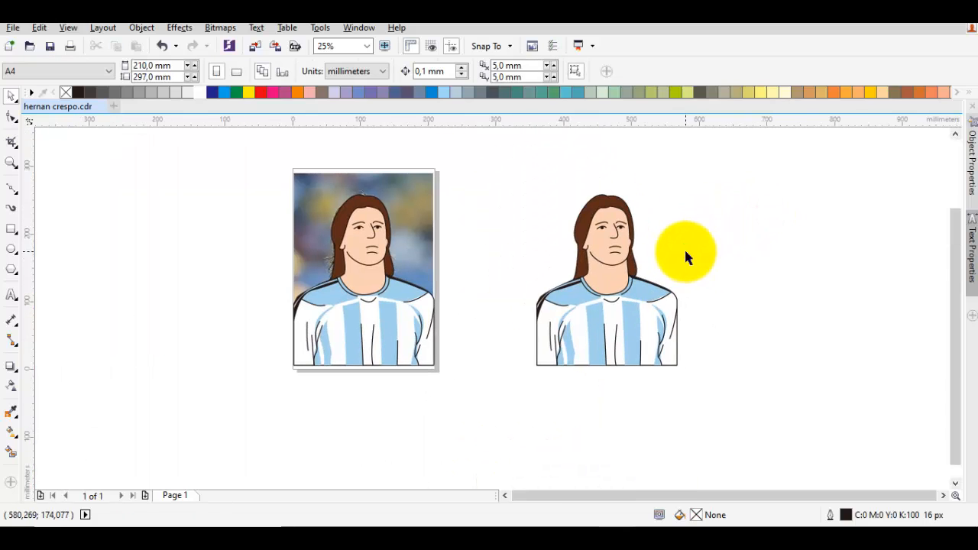
key("ctrl+z")
key("ctrl+z")
key("ctrl+z")
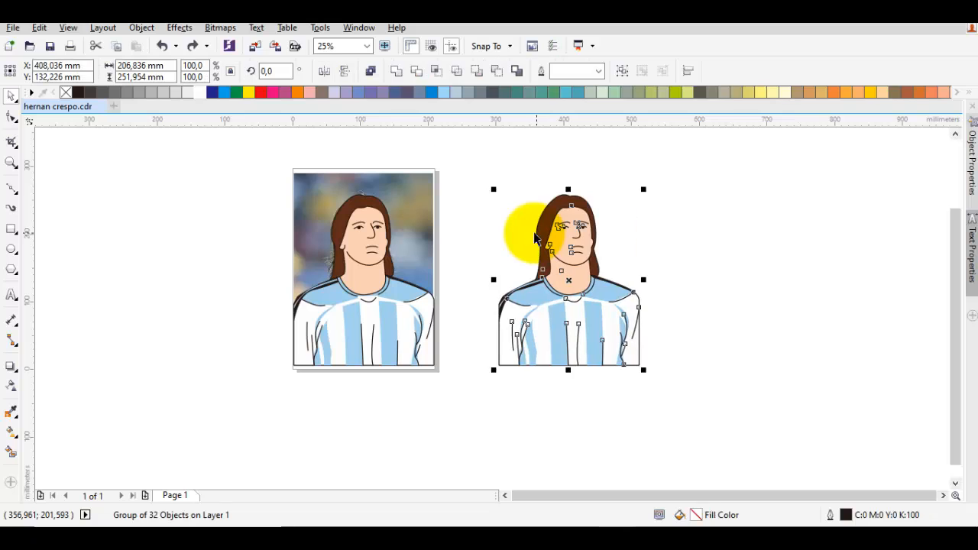
Step: Draw three short stray strands branching off the outer edge of the left hair lock, following the photo
scroll(405, 222, "up", 2)
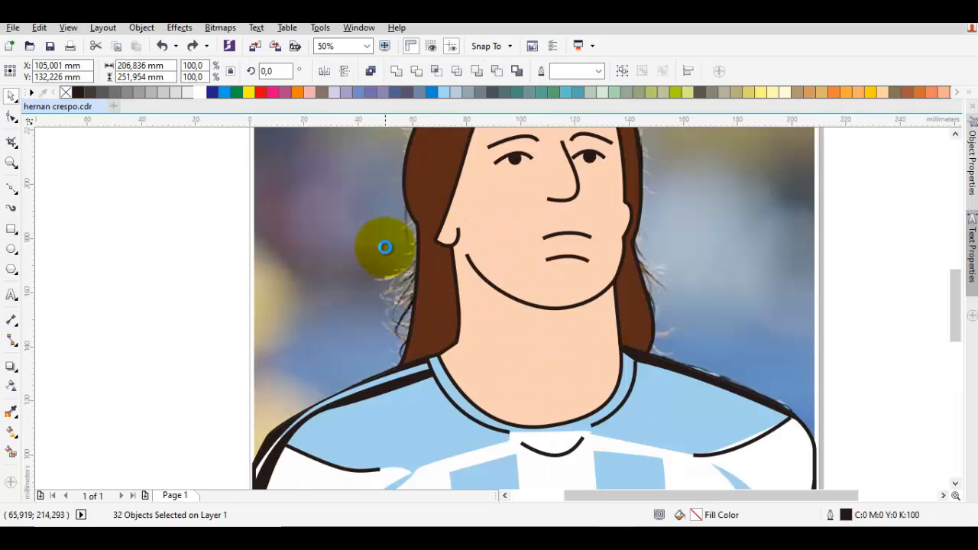
key("F10")
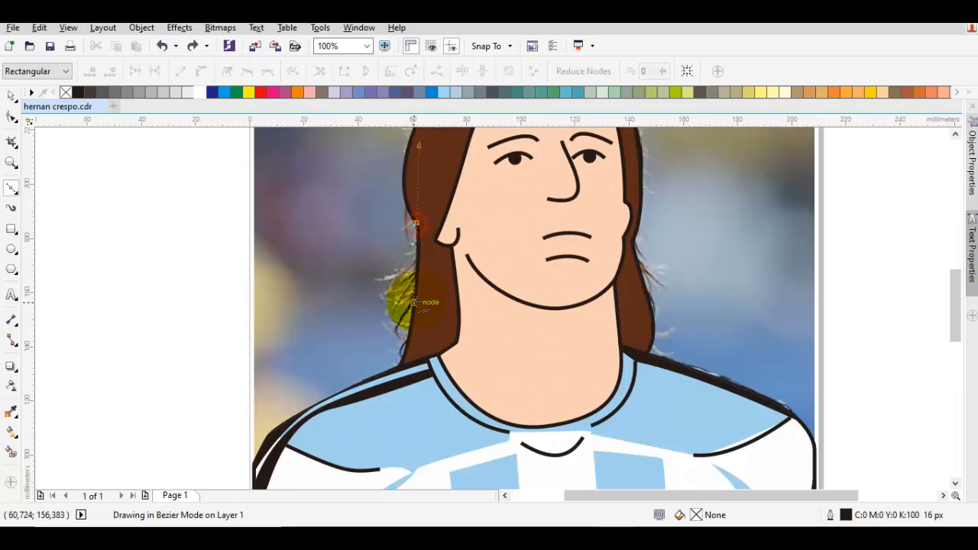
scroll(404, 313, "up", 1)
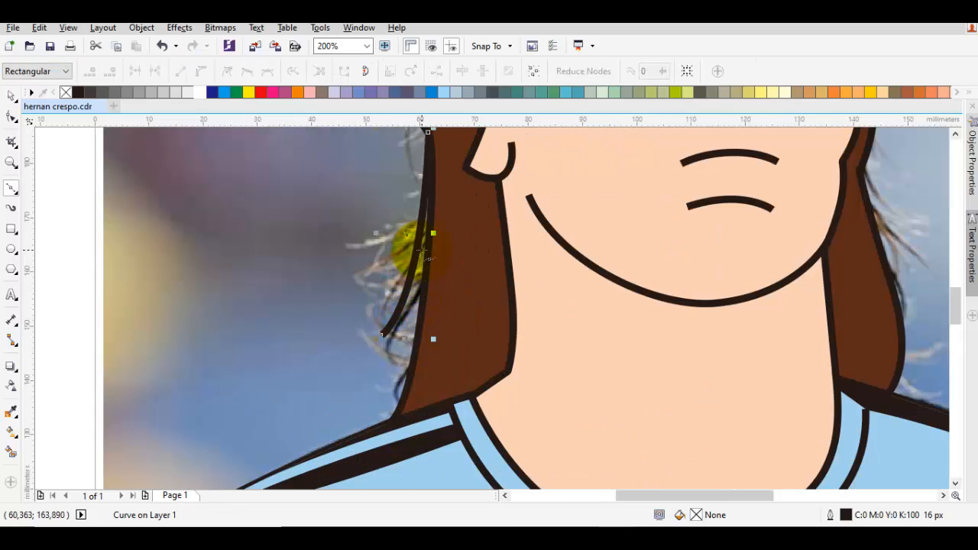
left_click(392, 375)
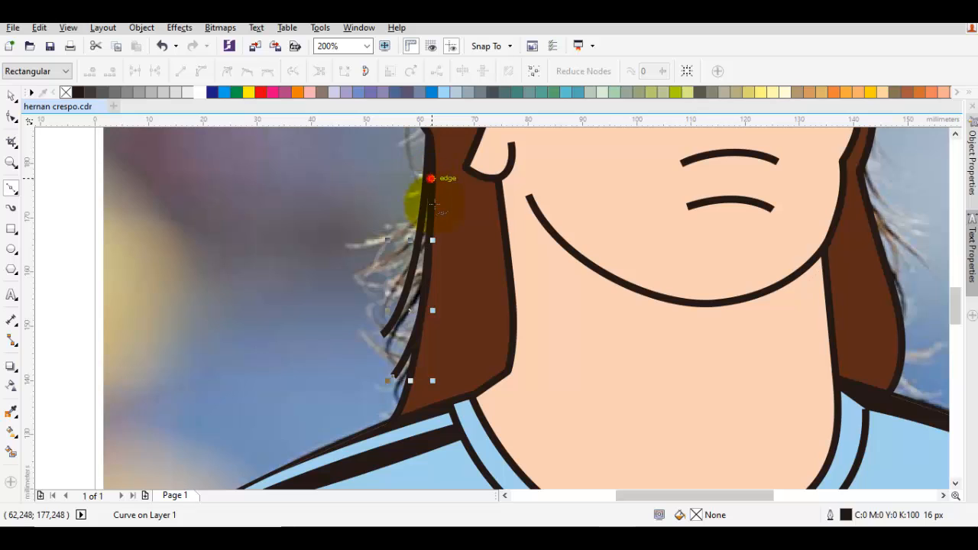
key("space")
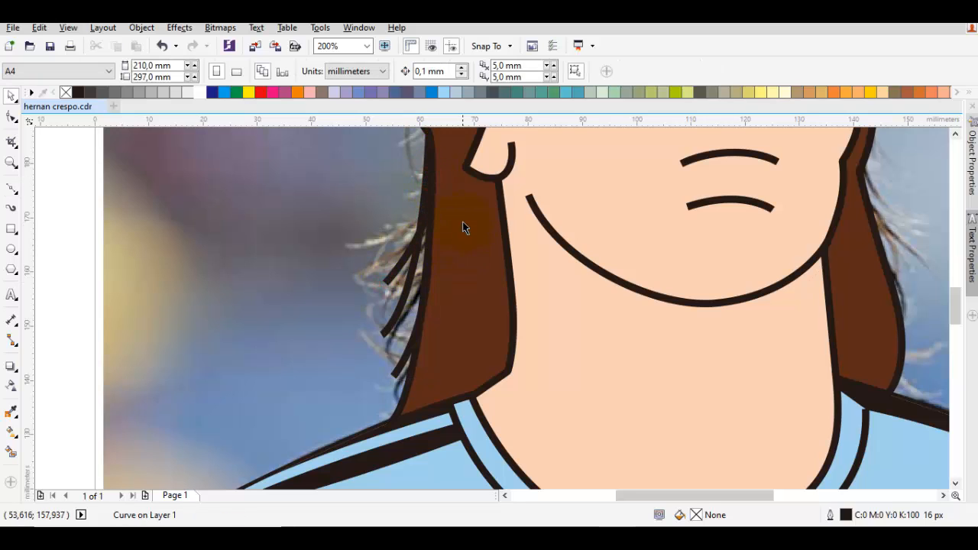
Step: Draw two long strand lines inside the left hair lock, running down to the shoulder and neck
key("space")
left_click(458, 188)
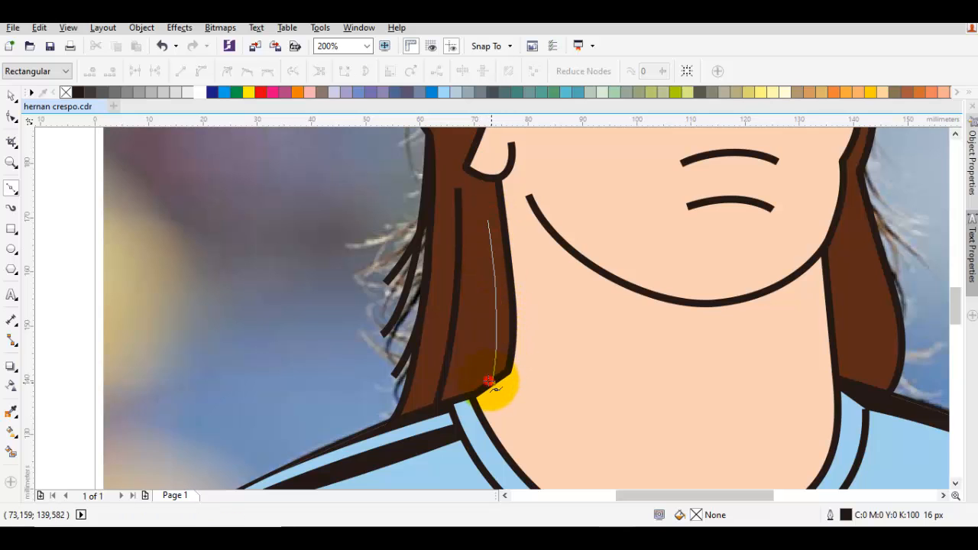
key("space")
Step: Draw strand lines inside the right hair lock and a stray strand off its outer edge
left_click_drag(860, 301, 686, 321)
key("space")
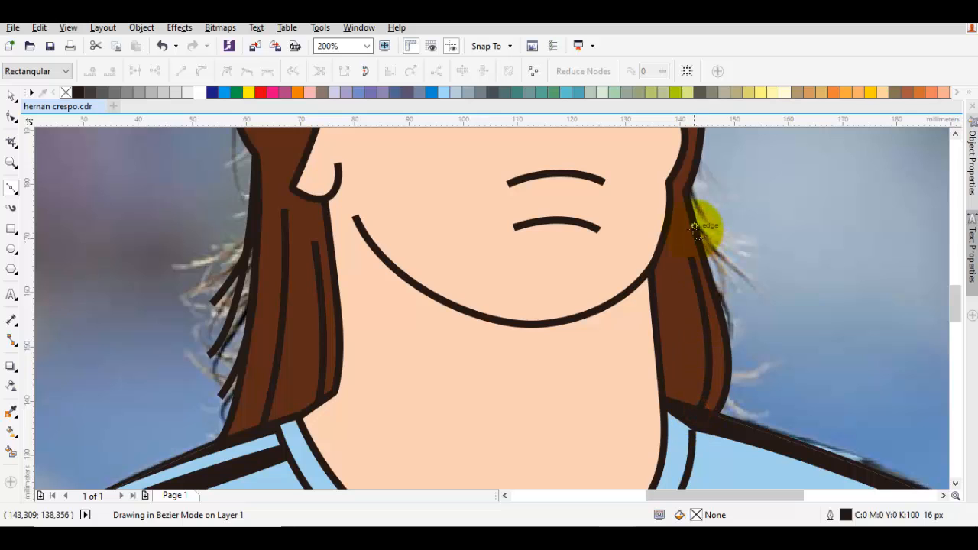
left_click(749, 278)
key("space")
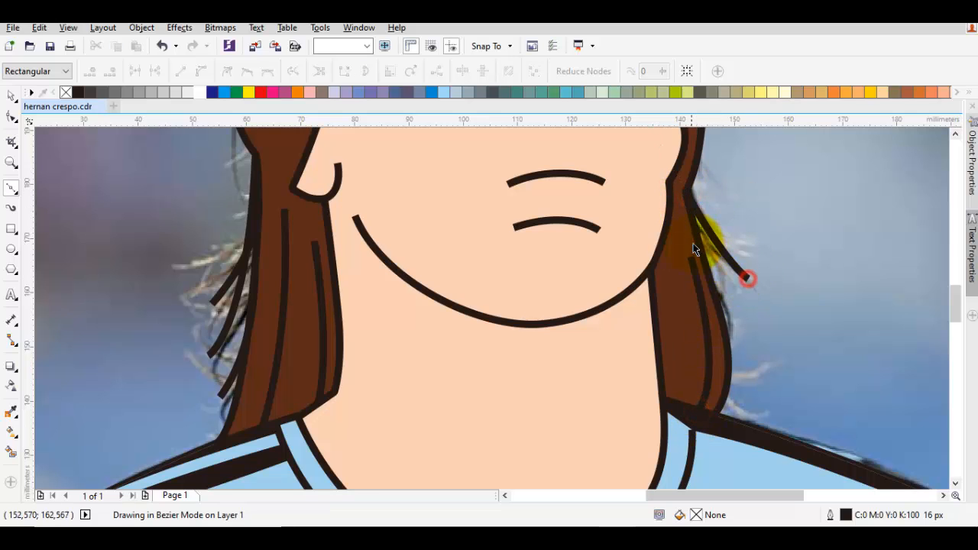
left_click_drag(681, 266, 701, 264)
key("space")
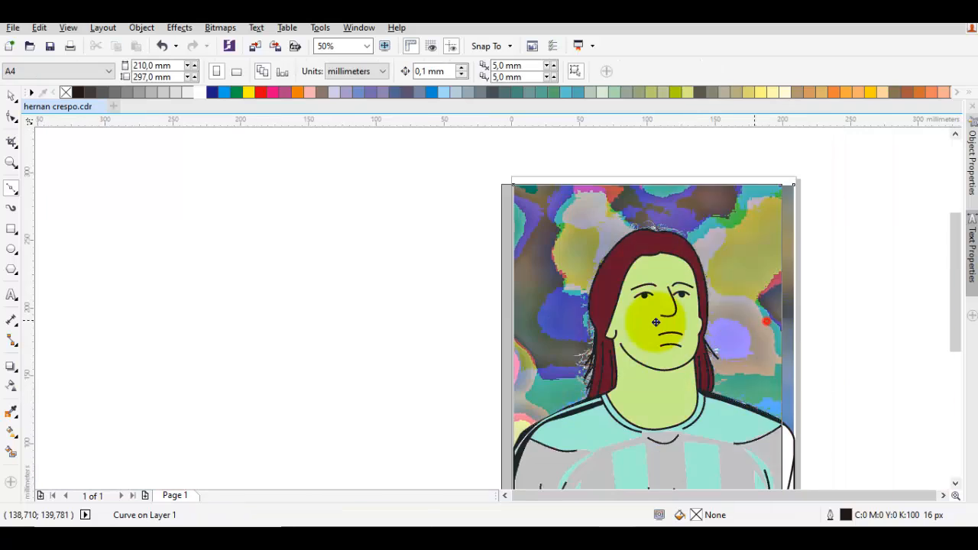
left_click_drag(772, 323, 557, 323)
key("ctrl+z")
Step: Draw the hair parting line from the notch at the crown down to the forehead hairline
scroll(698, 260, "up", 2)
key("space")
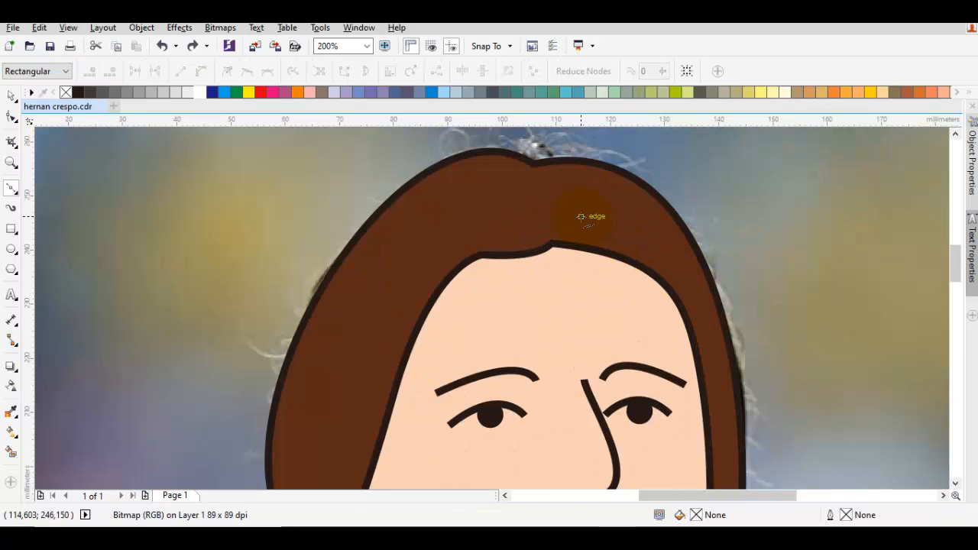
left_click_drag(579, 216, 655, 252)
scroll(655, 252, "down", 1)
key("space")
left_click_drag(655, 253, 686, 227)
key("space")
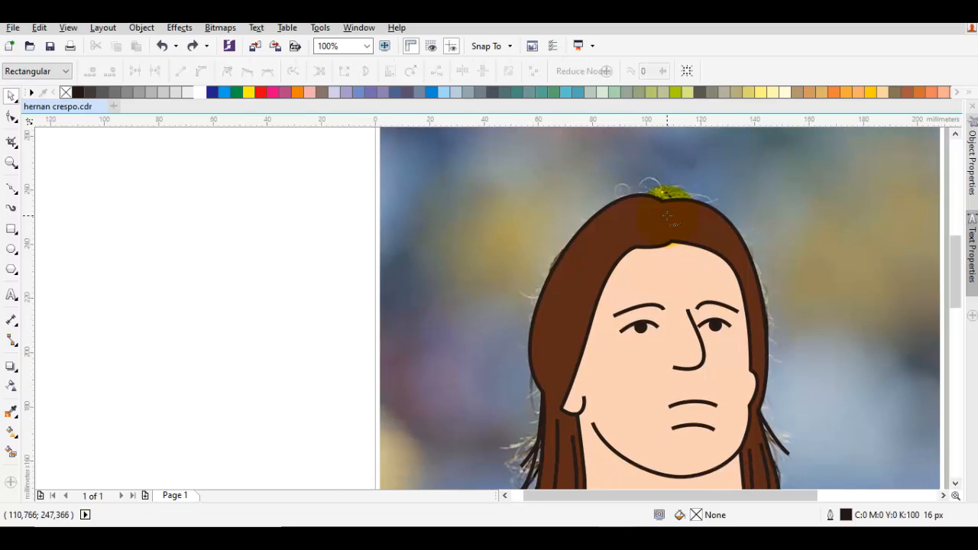
scroll(666, 215, "up", 1)
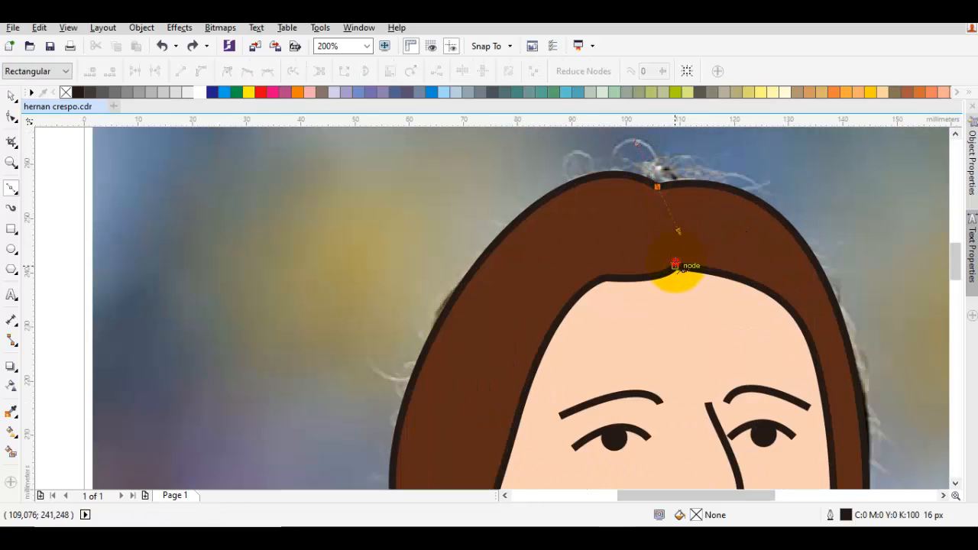
scroll(677, 263, "down", 2)
key("space")
left_click_drag(763, 282, 746, 268)
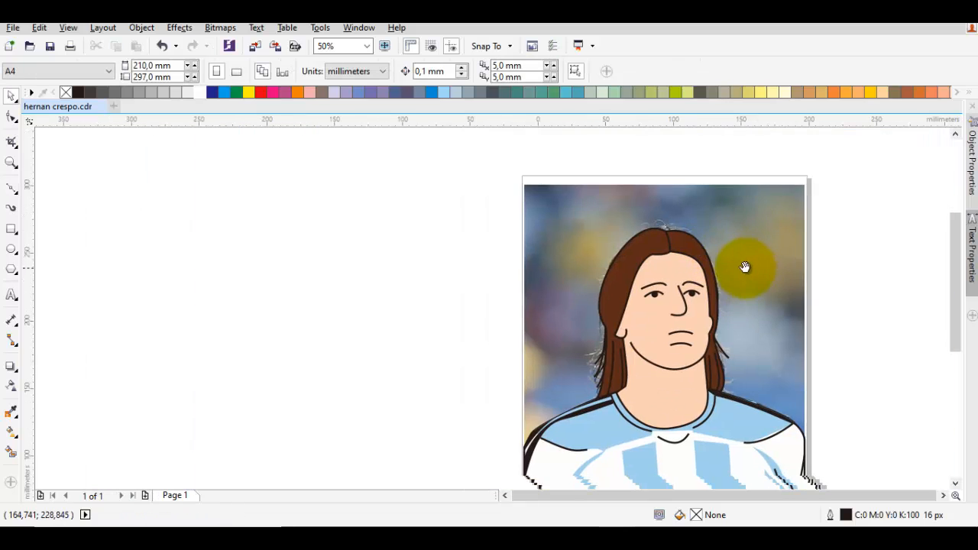
Step: Duplicate all the traced vector objects to the empty area left of the photo and group the copy
scroll(748, 270, "down", 1)
left_click_drag(825, 450, 581, 247)
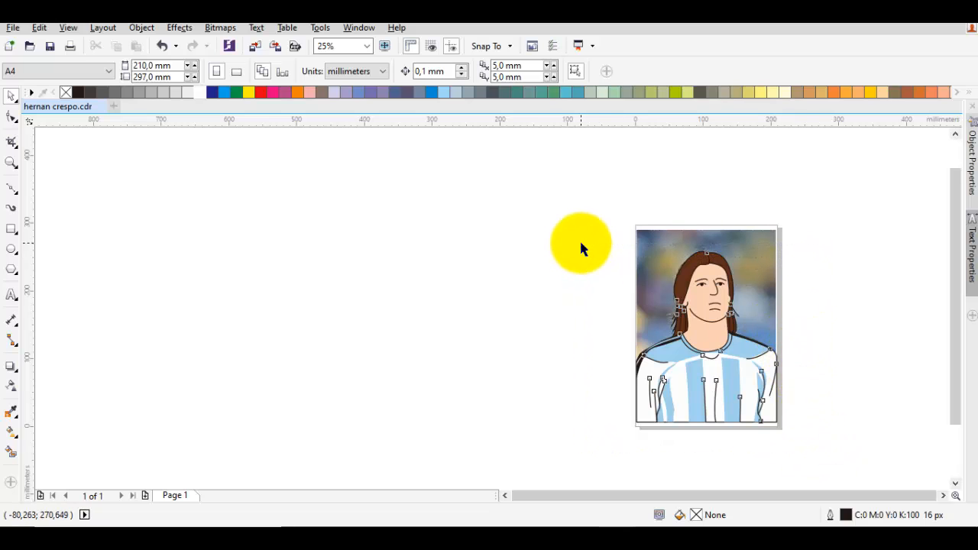
left_click_drag(692, 283, 463, 280)
right_click(468, 277)
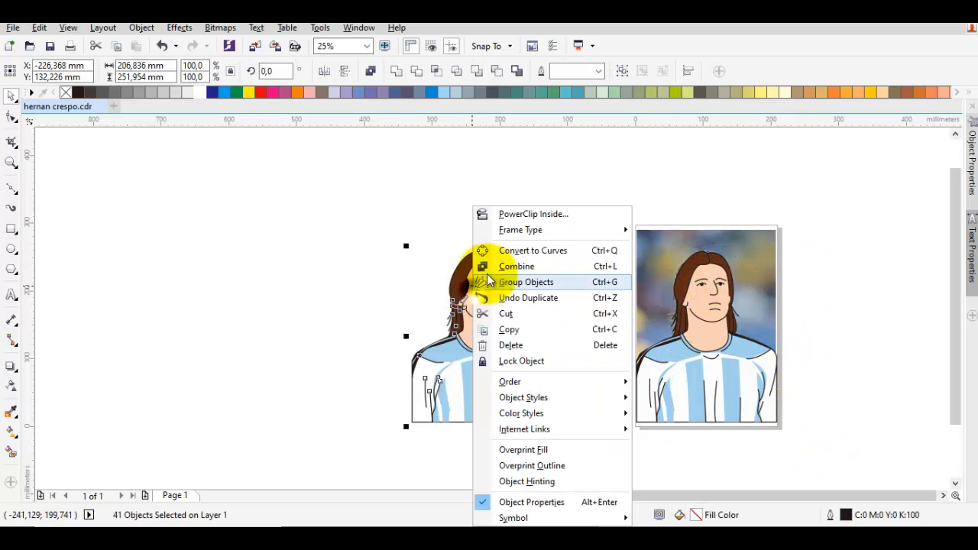
left_click(525, 282)
scroll(489, 283, "up", 1)
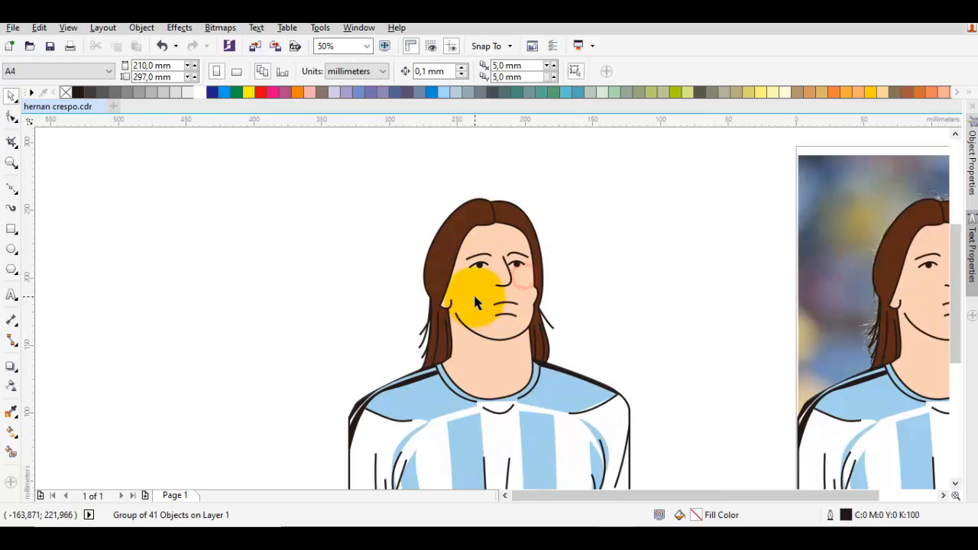
key("Escape")
left_click_drag(670, 275, 617, 217)
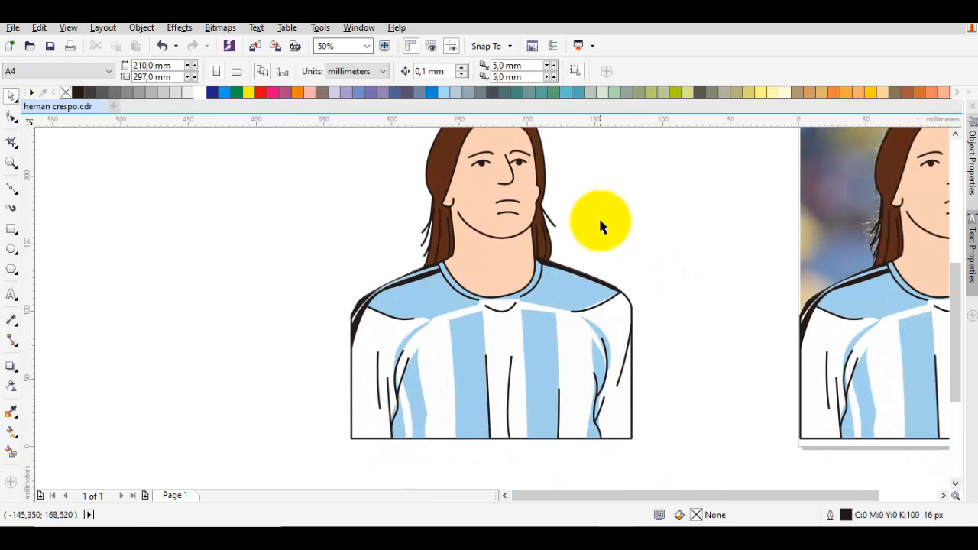
Step: Draw a rectangle about 178 mm wide and 152 mm high over the copied portrait's face and upper chest
scroll(606, 226, "down", 1)
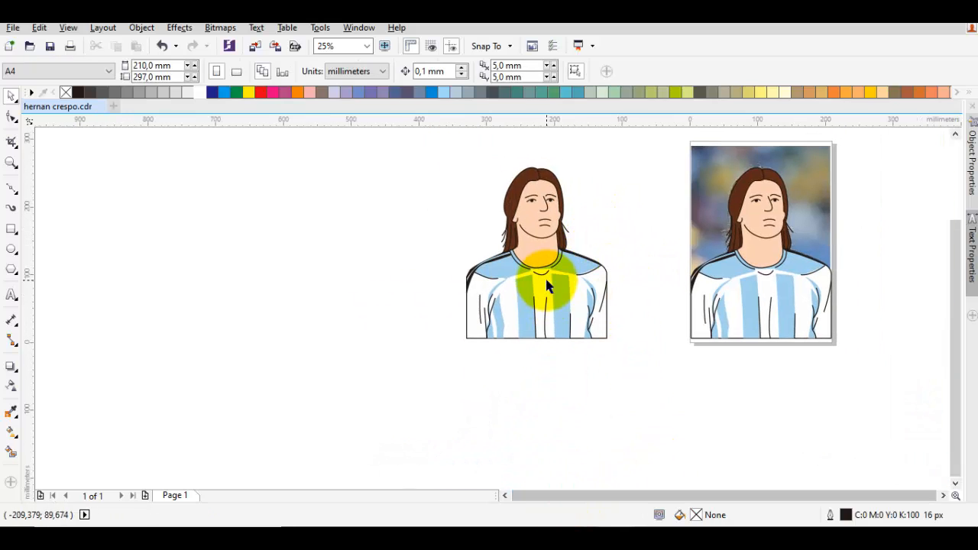
left_click_drag(545, 284, 528, 333)
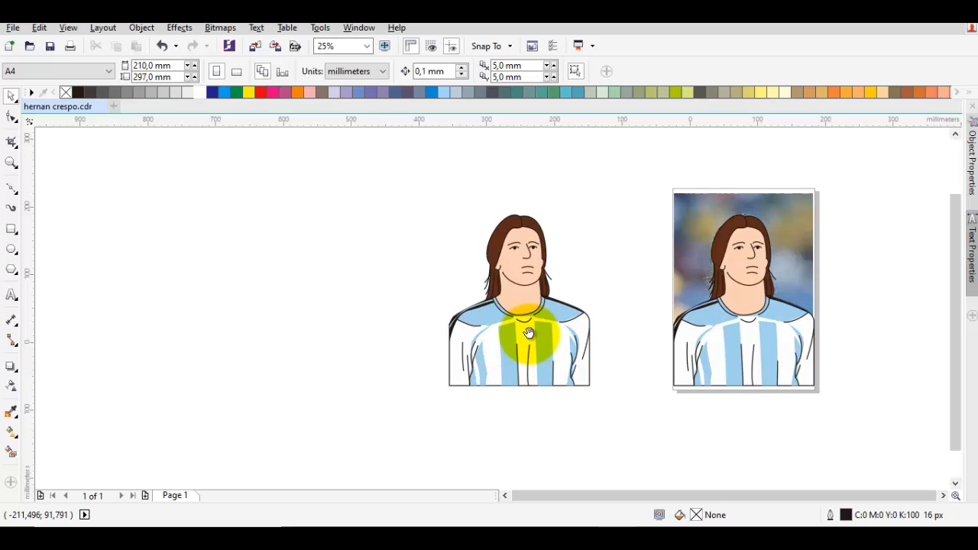
left_click(11, 228)
scroll(502, 252, "up", 1)
left_click_drag(415, 218, 656, 425)
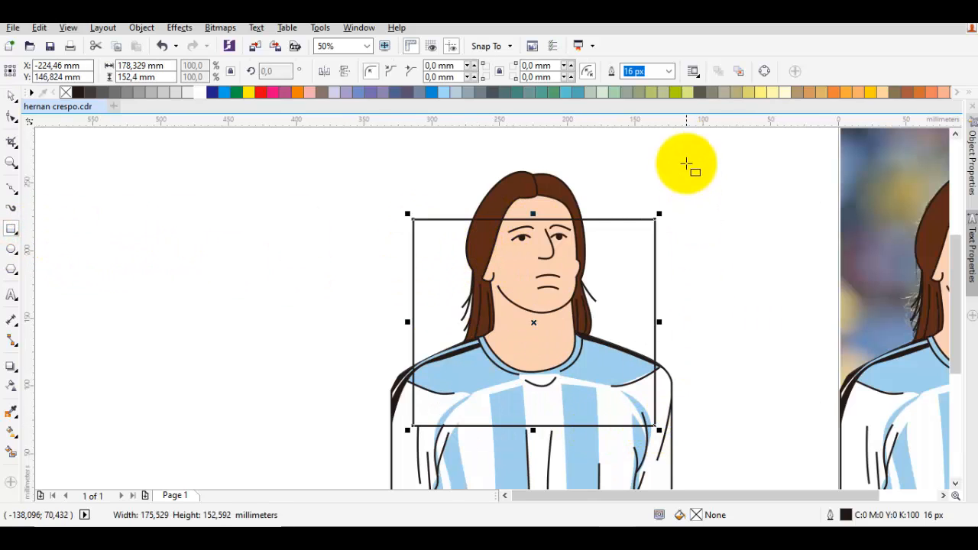
Step: Fill the rectangle with pale blue-grey (C:20 M:0 Y:0 K:20) and remove its outline
left_click(459, 95)
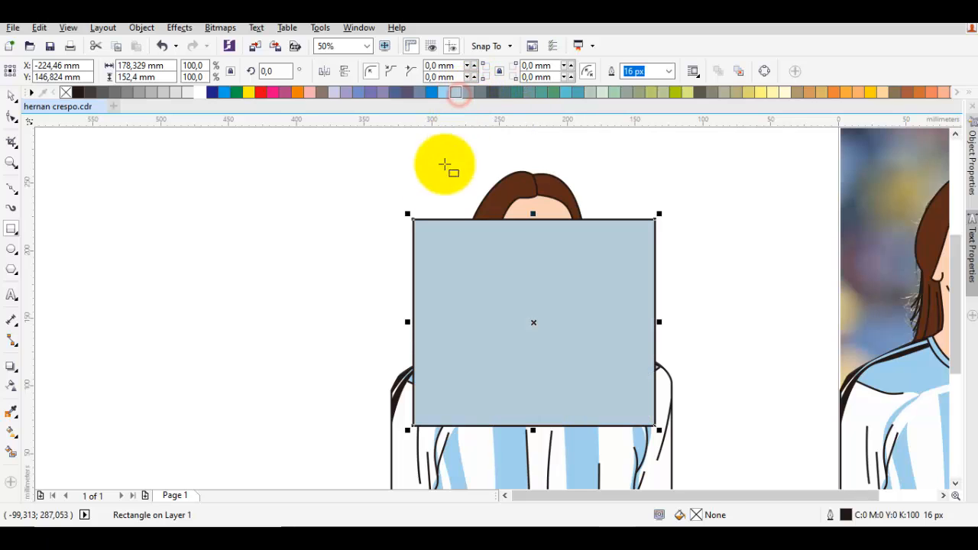
right_click(66, 93)
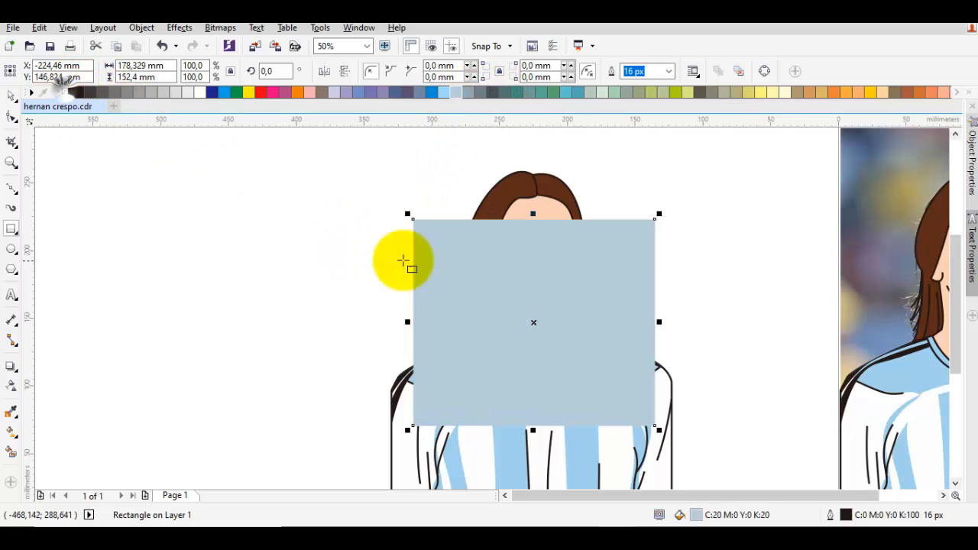
right_click(413, 262)
Step: Send the rectangle to the back of the layer, behind the copied portrait
left_click(503, 251)
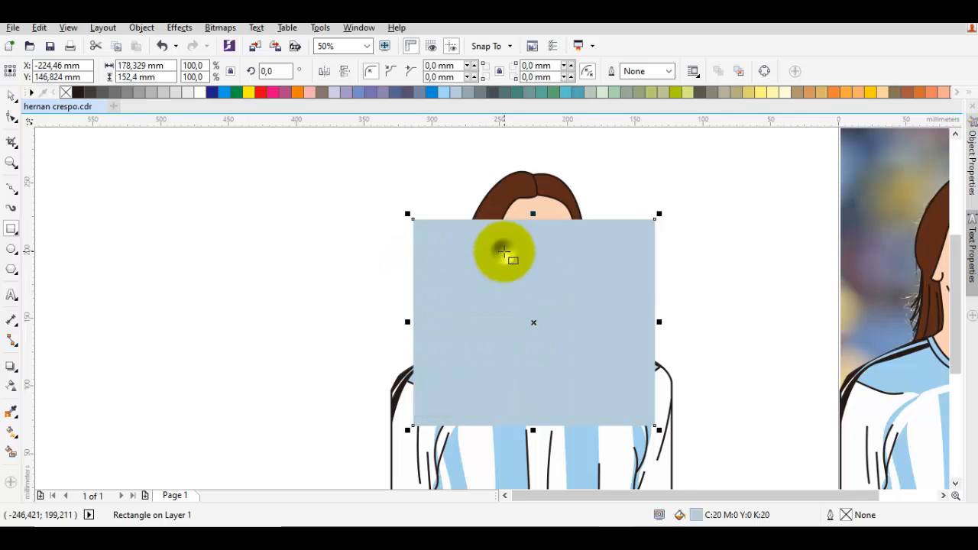
right_click(503, 251)
mouse_move(567, 369)
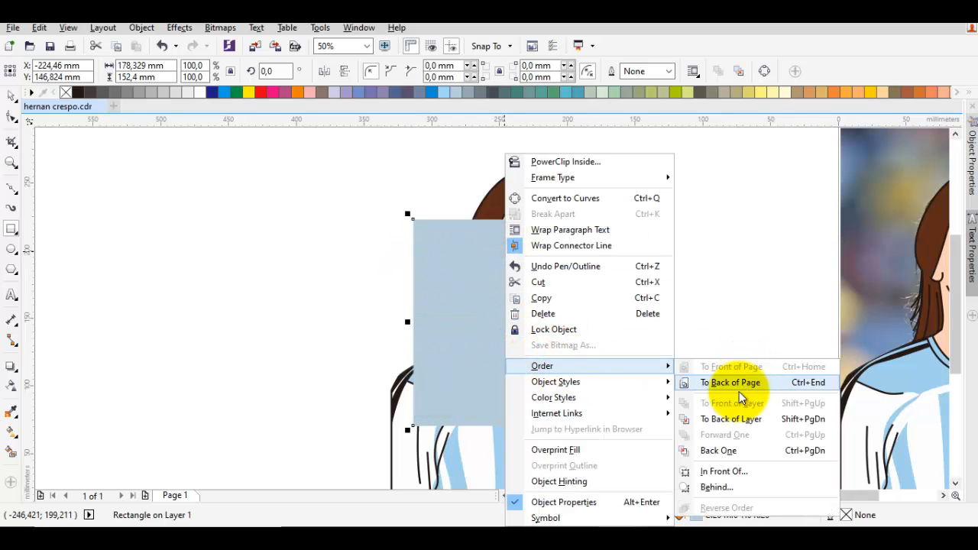
left_click(731, 418)
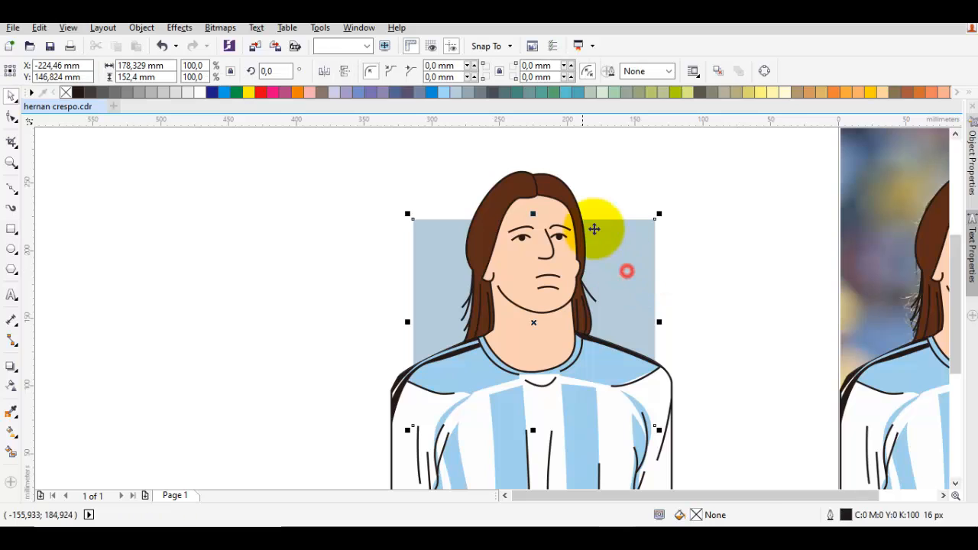
Step: Widen the background rectangle evenly on both sides to about 191 mm and move it up behind the head
left_click_drag(659, 322, 663, 322)
left_click(717, 248)
left_click_drag(642, 280, 636, 255)
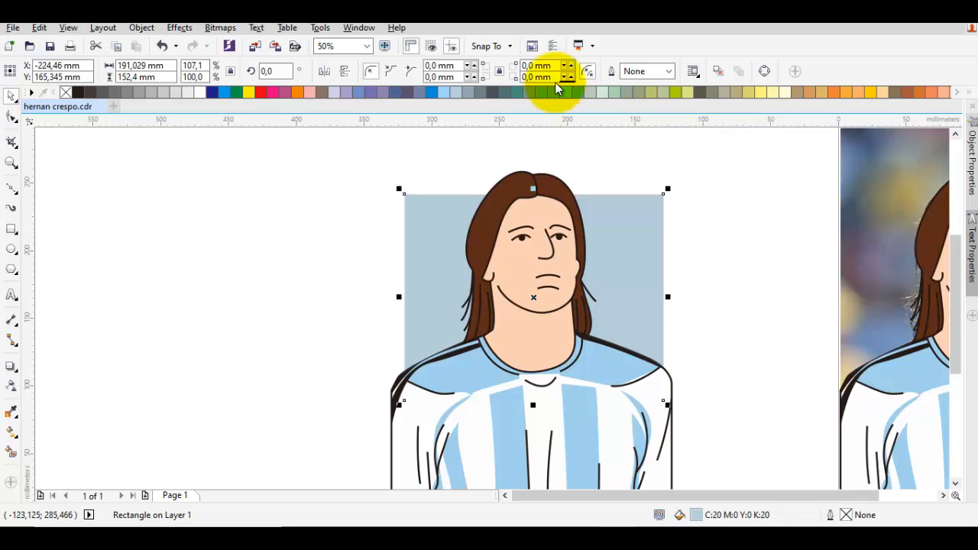
Step: Change the background rectangle's fill to pale green and check the finished illustration beside the photo
left_click(601, 92)
left_click(713, 218)
scroll(725, 271, "down", 2)
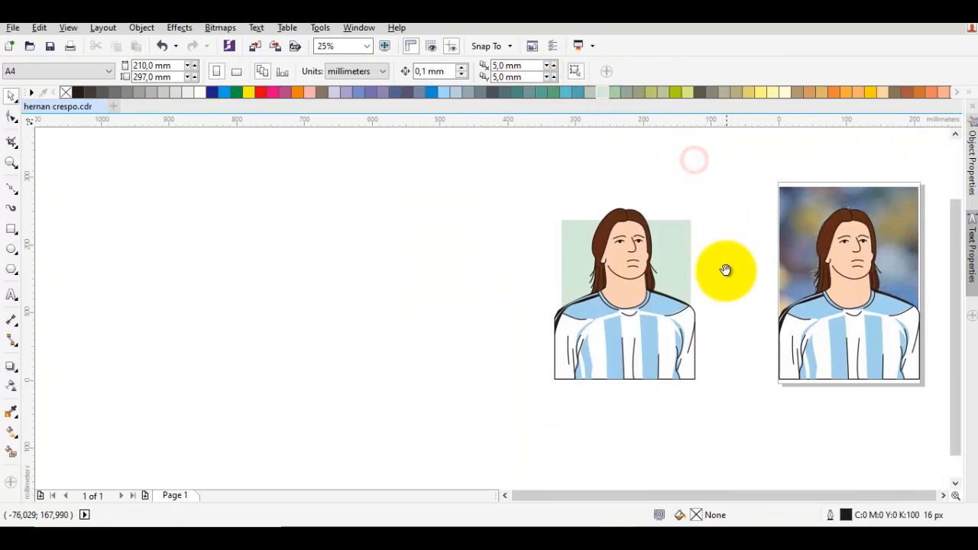